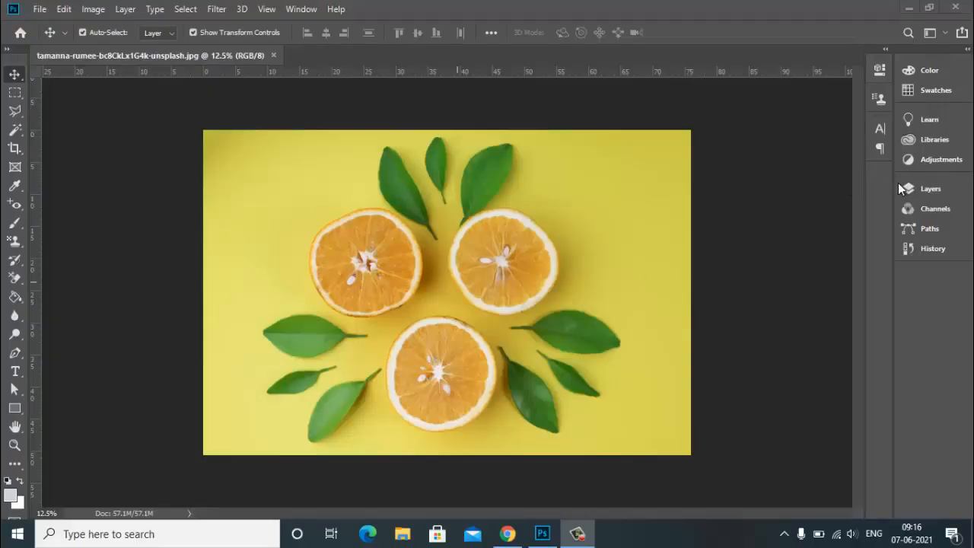
Expand the Layers panel to view the Background layer and collapse it again
{"action": "left_click", "coordinate": [905, 189]}
{"action": "left_click", "coordinate": [907, 191]}
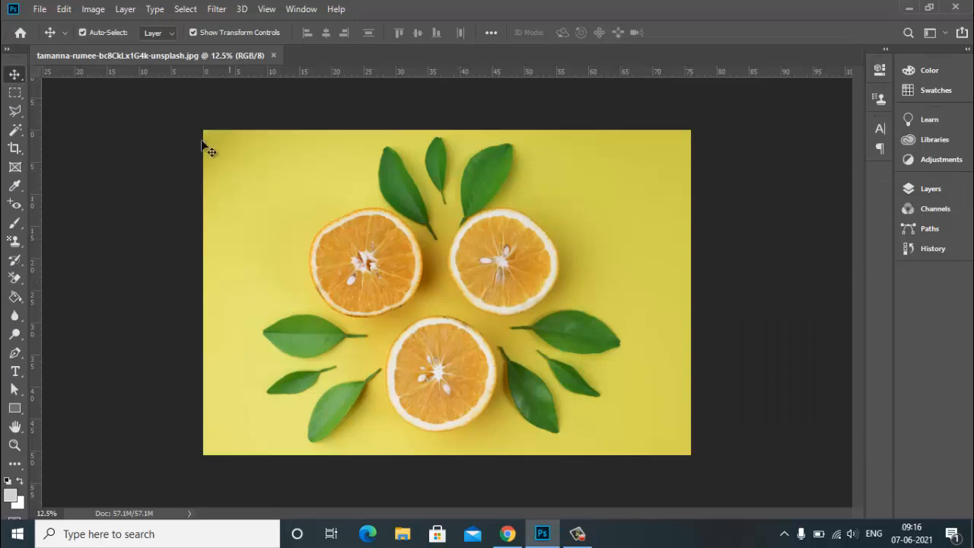
{"action": "left_click", "coordinate": [907, 189]}
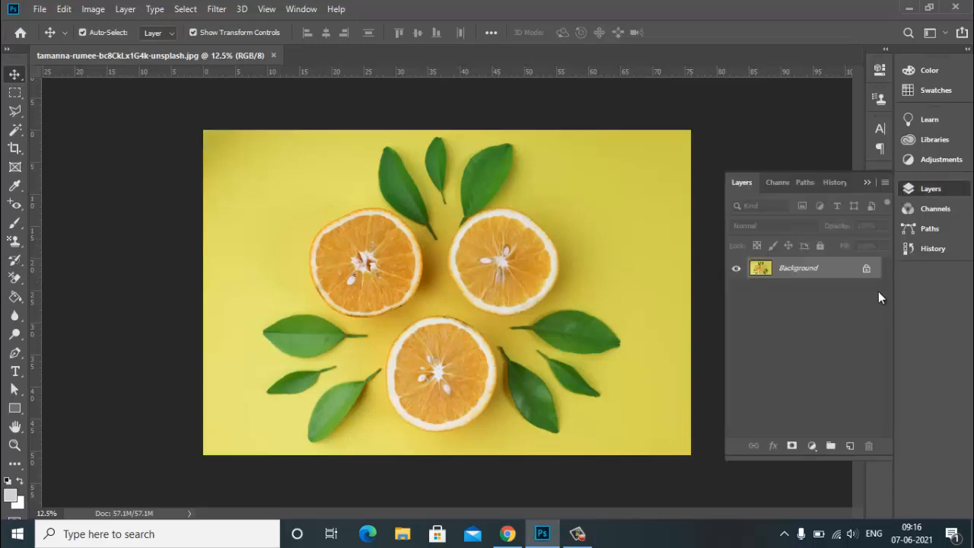
{"action": "left_click", "coordinate": [40, 9]}
{"action": "left_click", "coordinate": [827, 359]}
{"action": "left_click", "coordinate": [866, 182]}
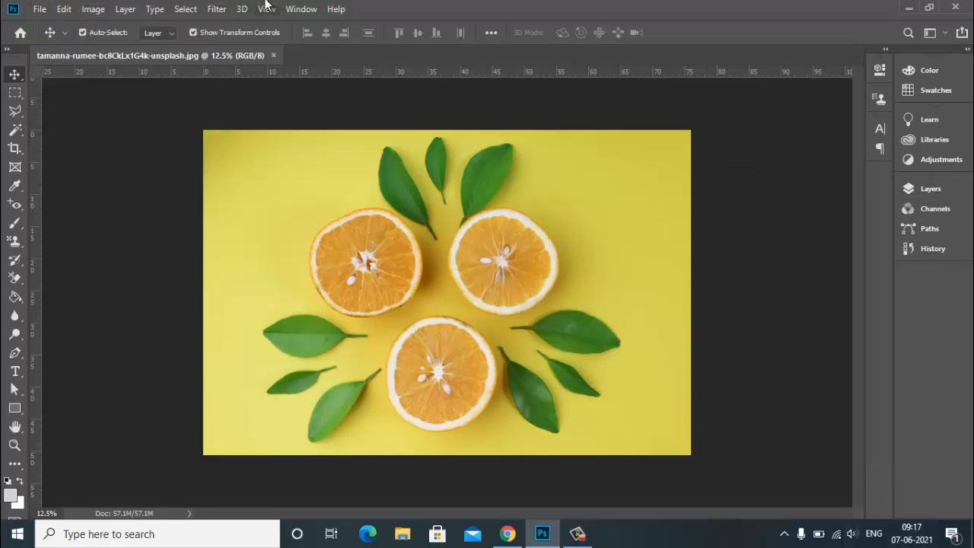
Show the Layers panel, check the neighbouring channels and paths, and return to the layer list
{"action": "left_click", "coordinate": [299, 11]}
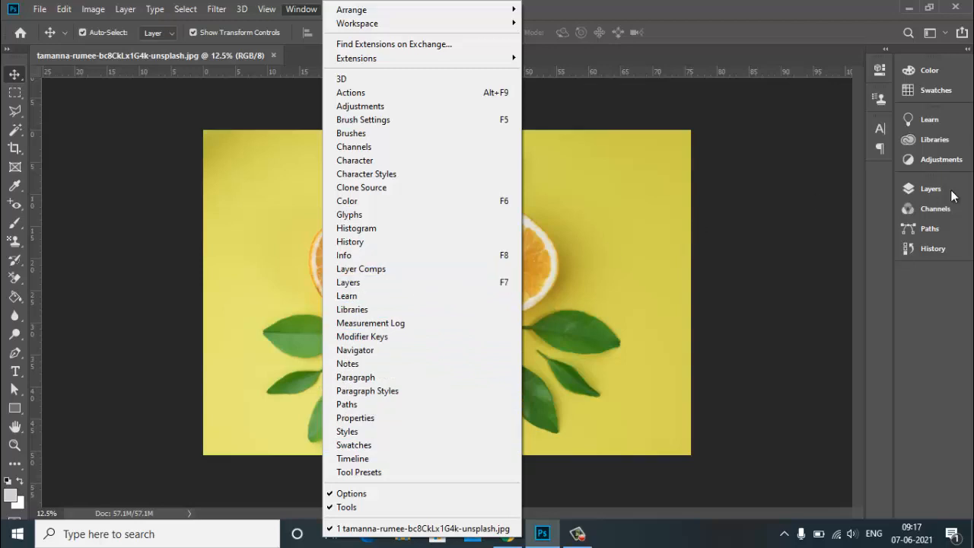
{"action": "left_click", "coordinate": [487, 280]}
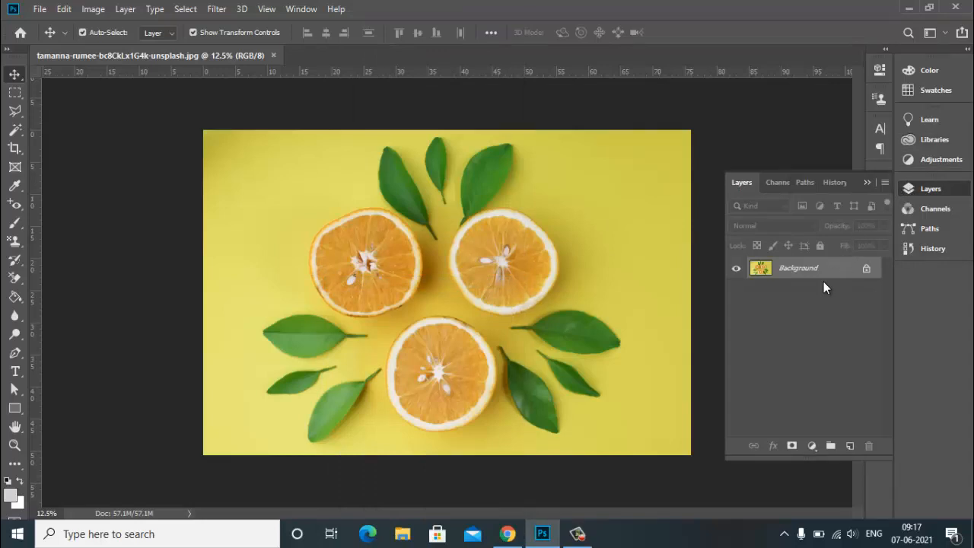
{"action": "left_click", "coordinate": [779, 184]}
{"action": "left_click", "coordinate": [803, 183]}
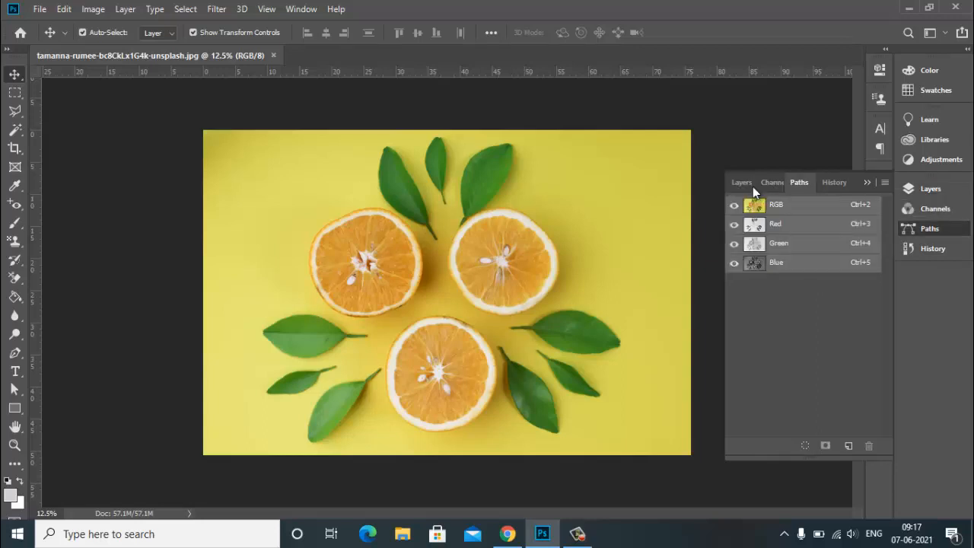
{"action": "left_click", "coordinate": [751, 181]}
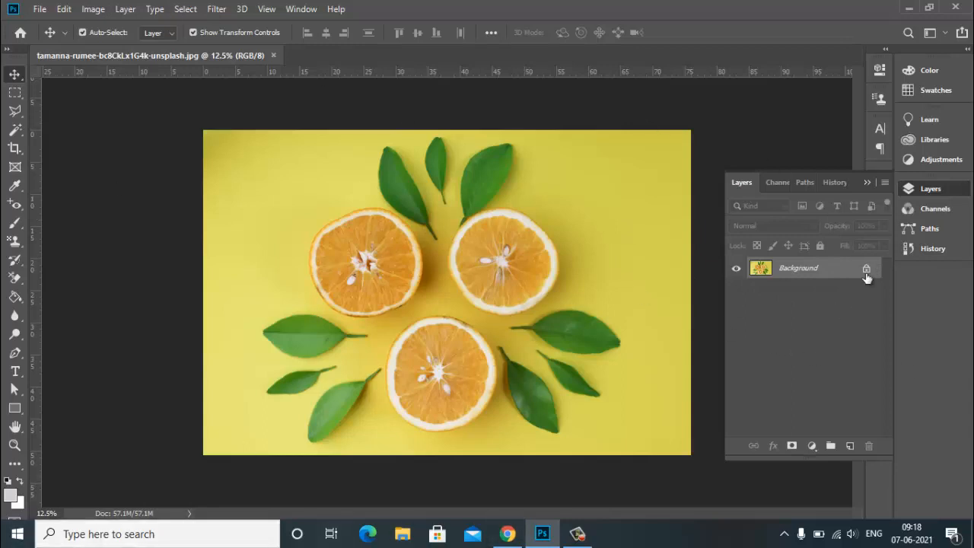
Try to move the locked Background layer and decline converting it to a normal layer
{"action": "left_click", "coordinate": [575, 535]}
{"action": "left_click_drag", "start_coordinate": [287, 221], "coordinate": [328, 268]}
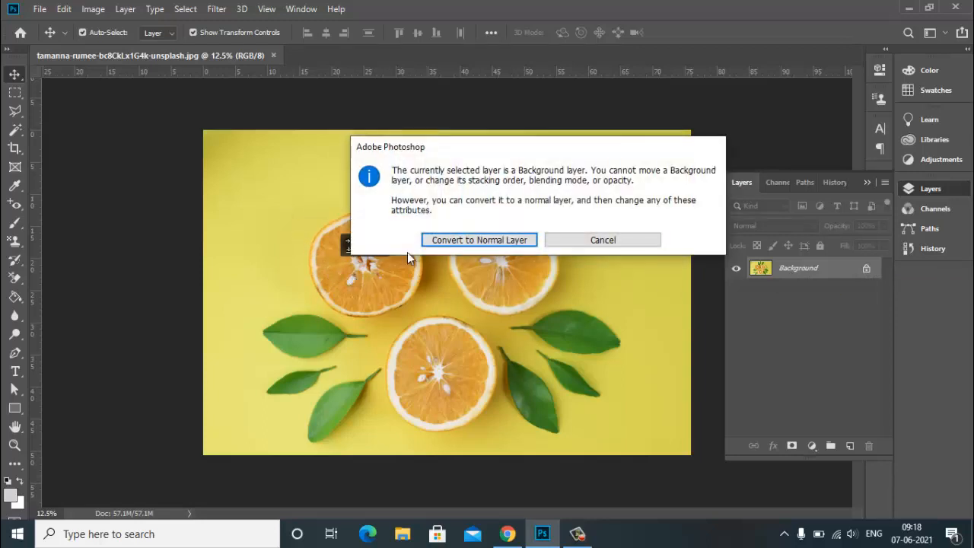
{"action": "left_click_drag", "start_coordinate": [511, 149], "coordinate": [406, 155]}
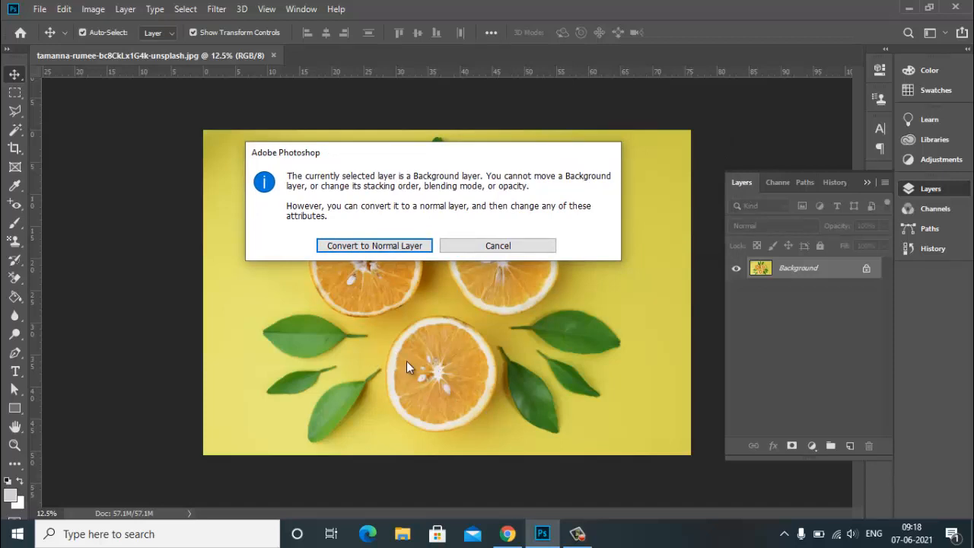
{"action": "left_click_drag", "start_coordinate": [432, 156], "coordinate": [478, 147]}
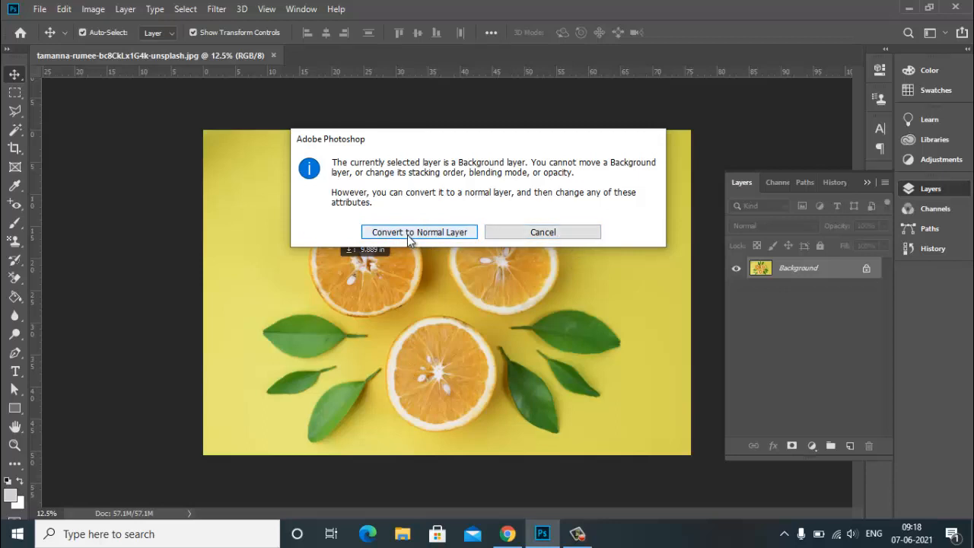
{"action": "left_click", "coordinate": [569, 235]}
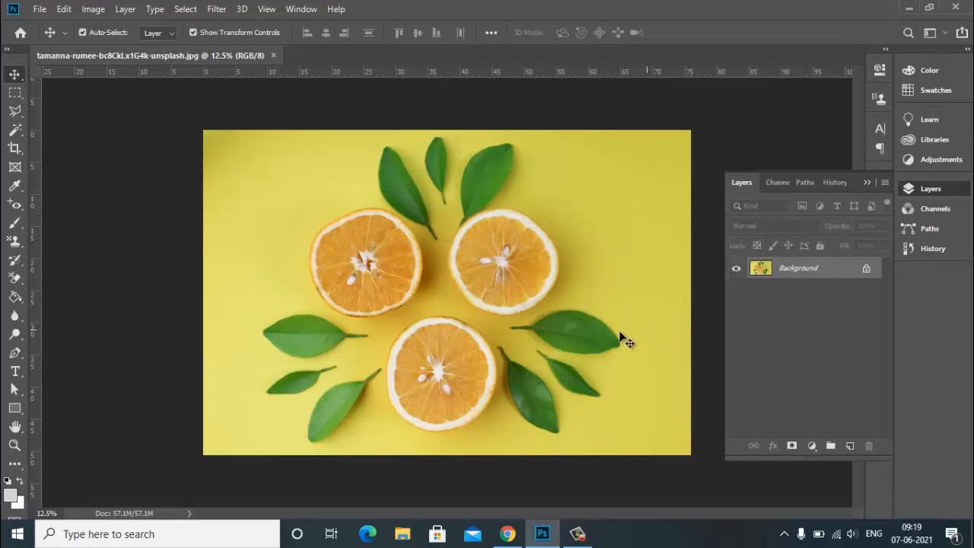
Unlock the Background layer by converting it to a normal layer named bg
{"action": "left_click", "coordinate": [868, 271]}
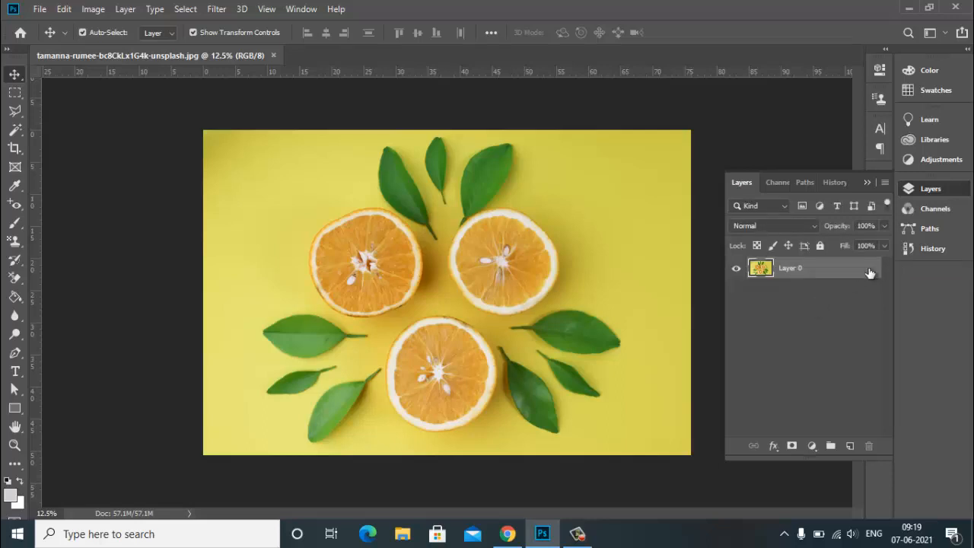
{"action": "key", "text": "ctrl+z"}
{"action": "double_click", "coordinate": [811, 277]}
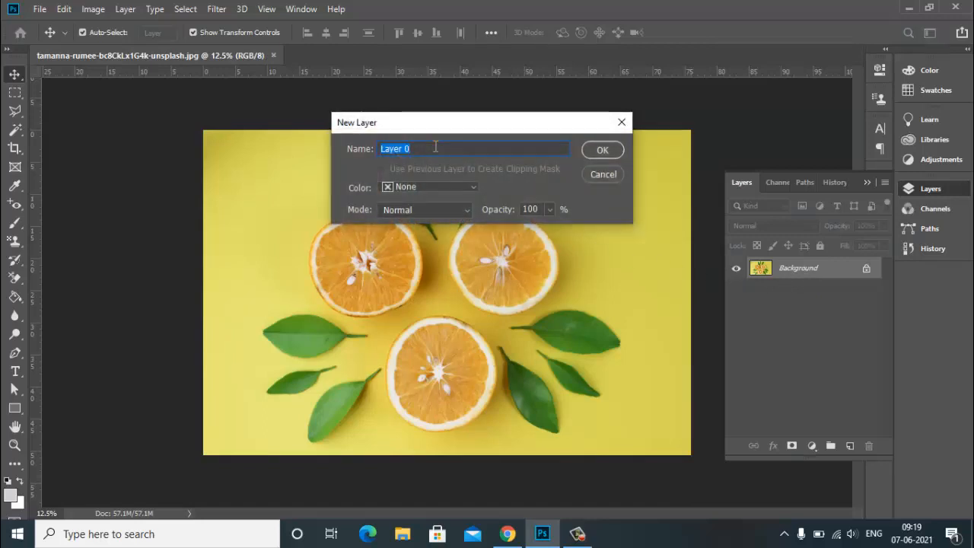
{"action": "type", "text": "bg"}
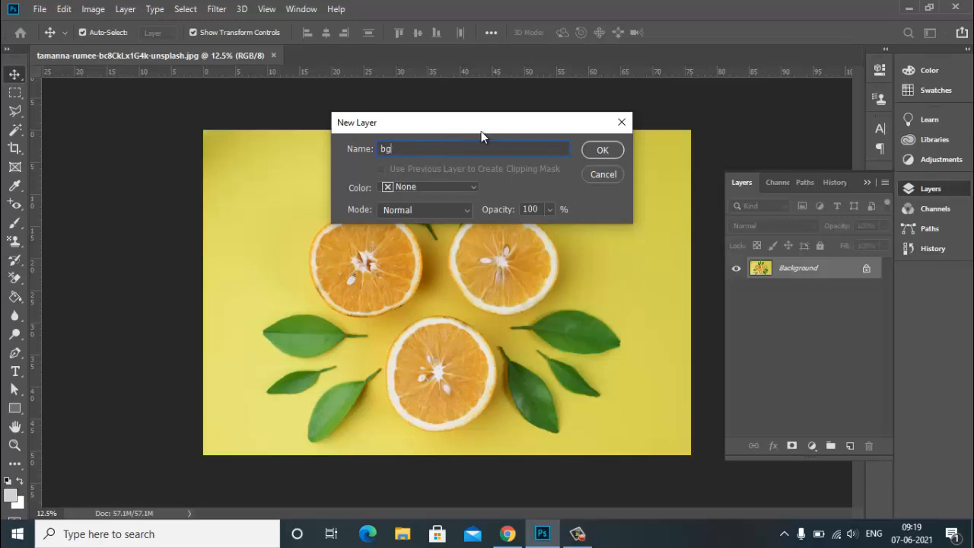
{"action": "left_click", "coordinate": [601, 150]}
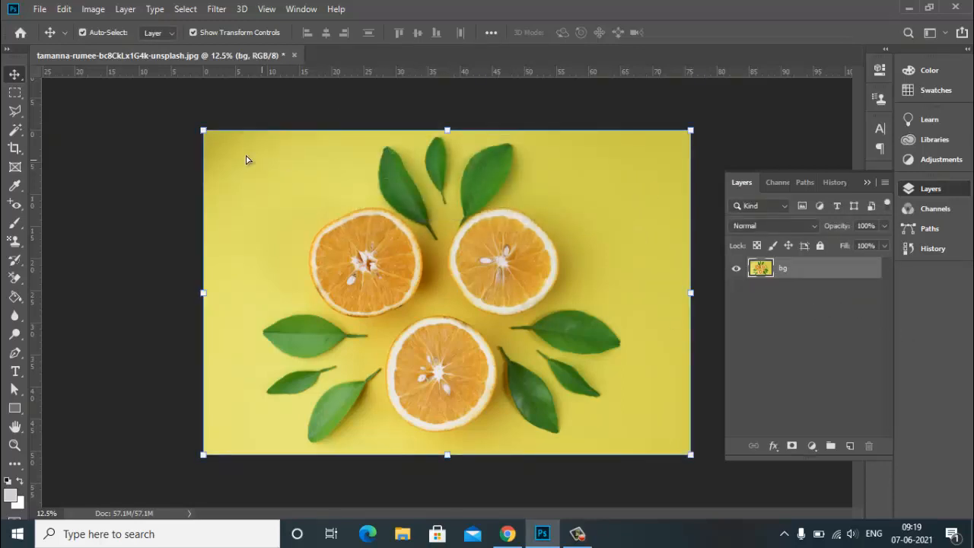
Move the bg layer diagonally away from the canvas corner, move it back into place and reselect it
{"action": "left_click_drag", "start_coordinate": [216, 157], "coordinate": [308, 266]}
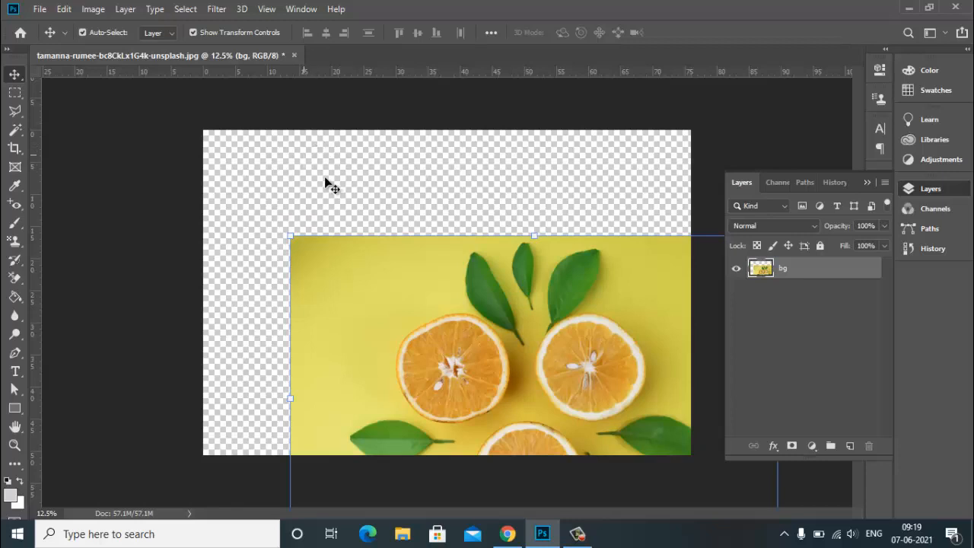
{"action": "left_click_drag", "start_coordinate": [357, 313], "coordinate": [275, 211]}
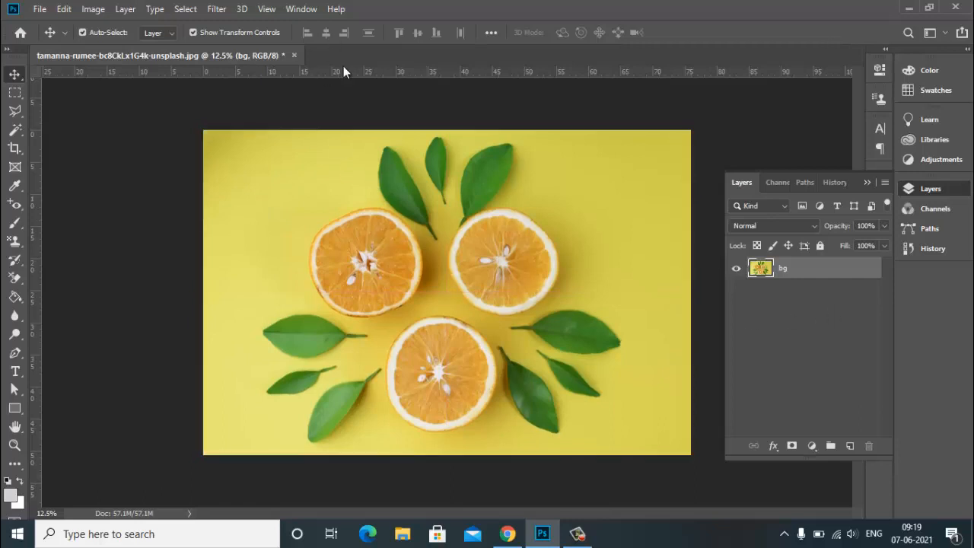
{"action": "left_click", "coordinate": [836, 293]}
{"action": "left_click", "coordinate": [836, 275]}
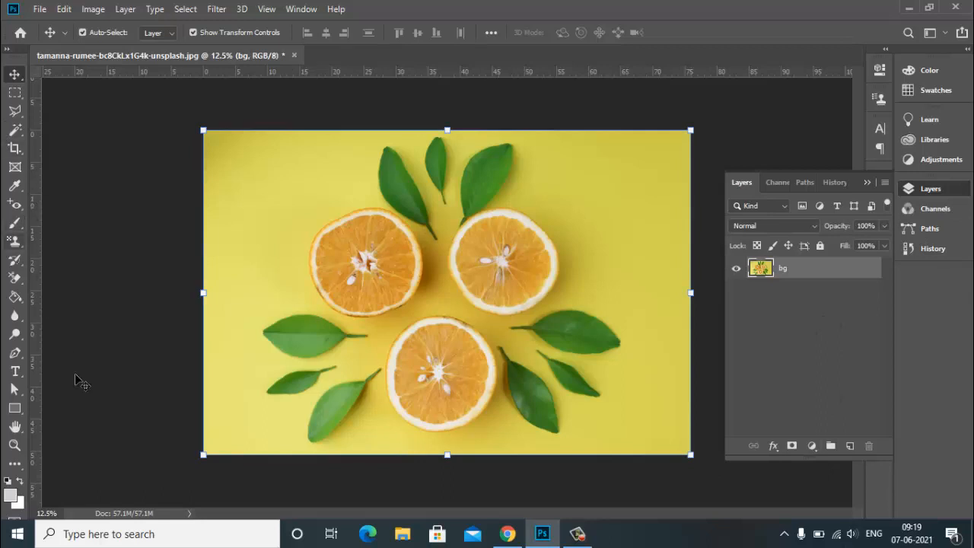
Draw a rectangle shape about 1824 px wide and 1640 px high over the upper-left orange half
{"action": "left_click", "coordinate": [15, 409]}
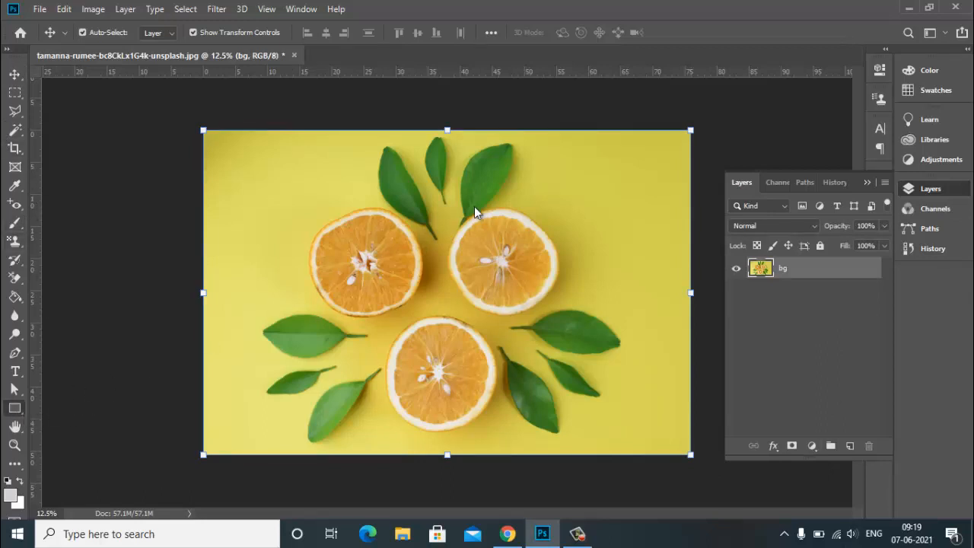
{"action": "right_click", "coordinate": [18, 404]}
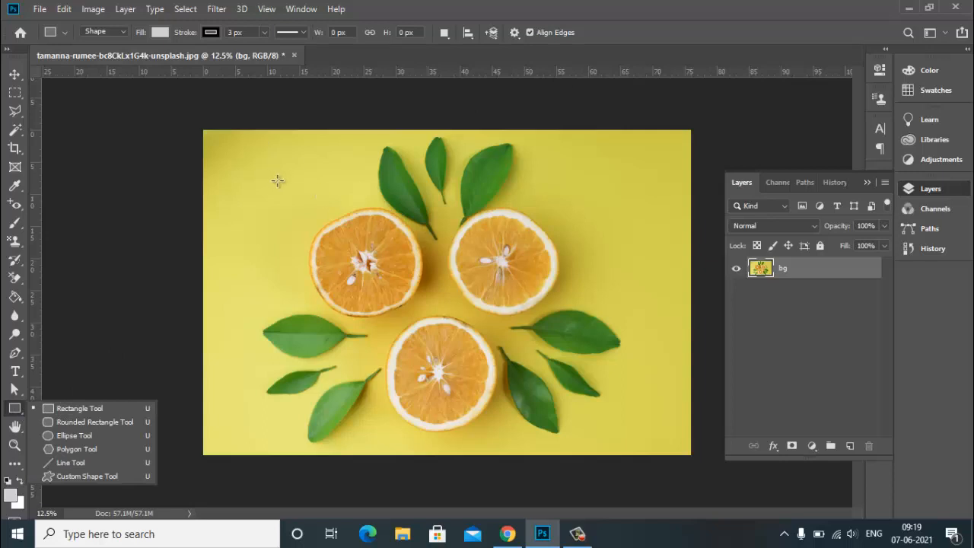
{"action": "left_click_drag", "start_coordinate": [273, 178], "coordinate": [390, 299]}
{"action": "left_click_drag", "start_coordinate": [437, 321], "coordinate": [435, 323]}
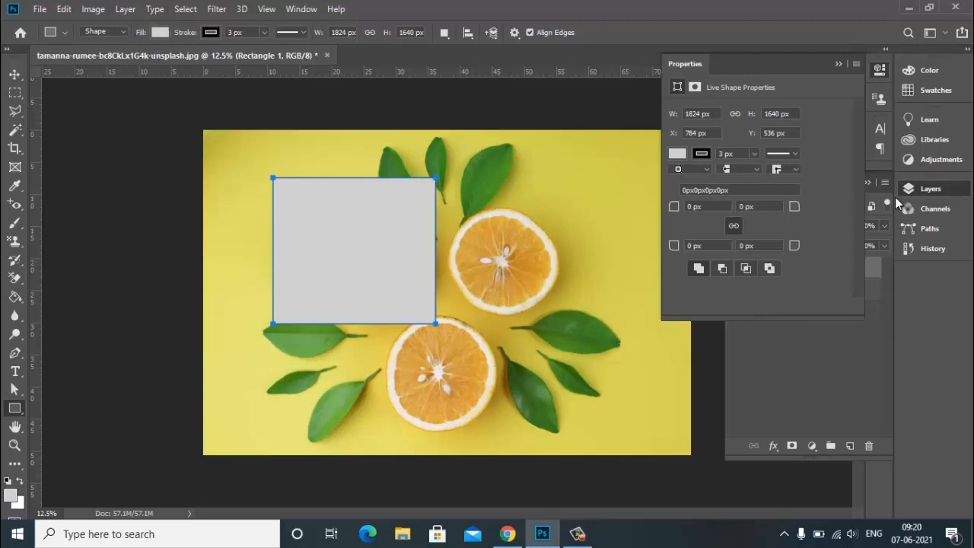
Try cyan and yellow fills on the rectangle, and settle on a soft green fill
{"action": "left_click", "coordinate": [677, 155]}
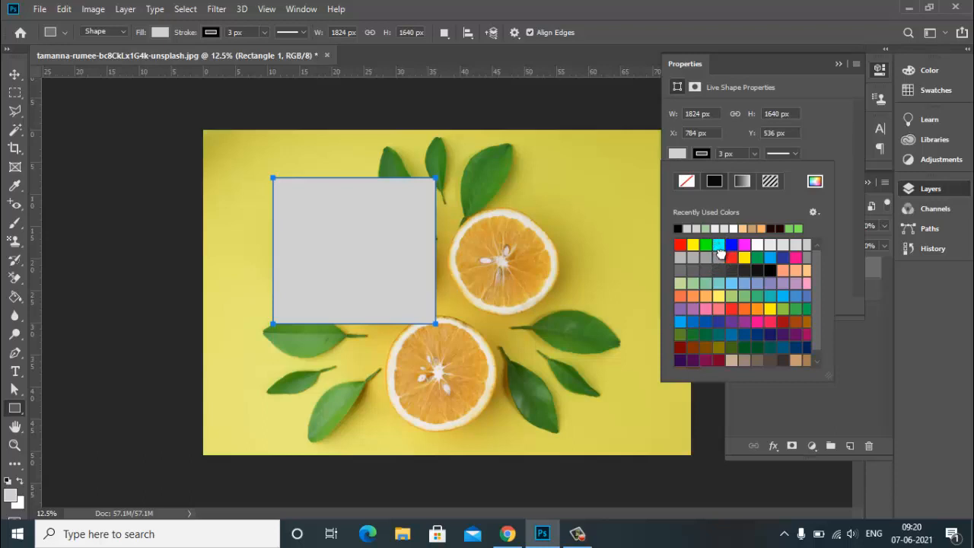
{"action": "left_click", "coordinate": [719, 246]}
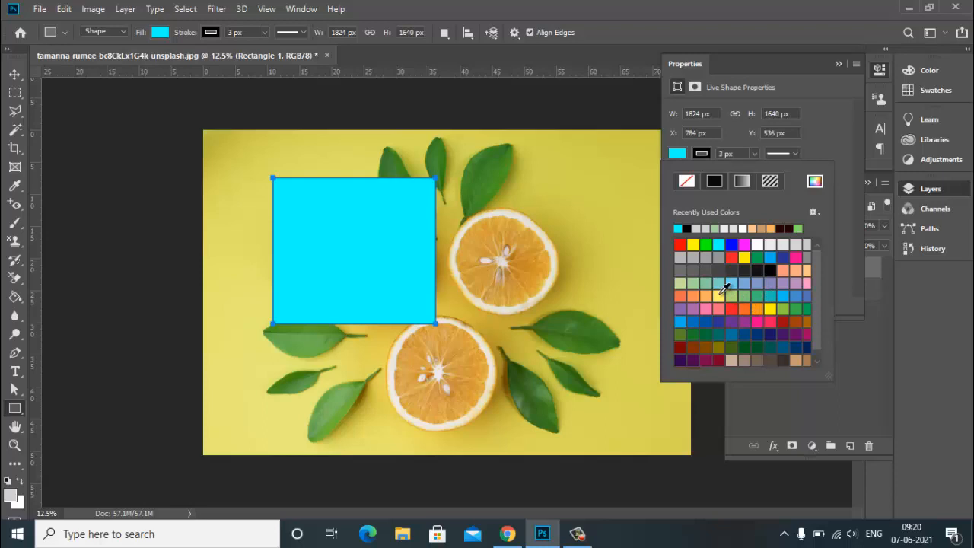
{"action": "left_click", "coordinate": [719, 296]}
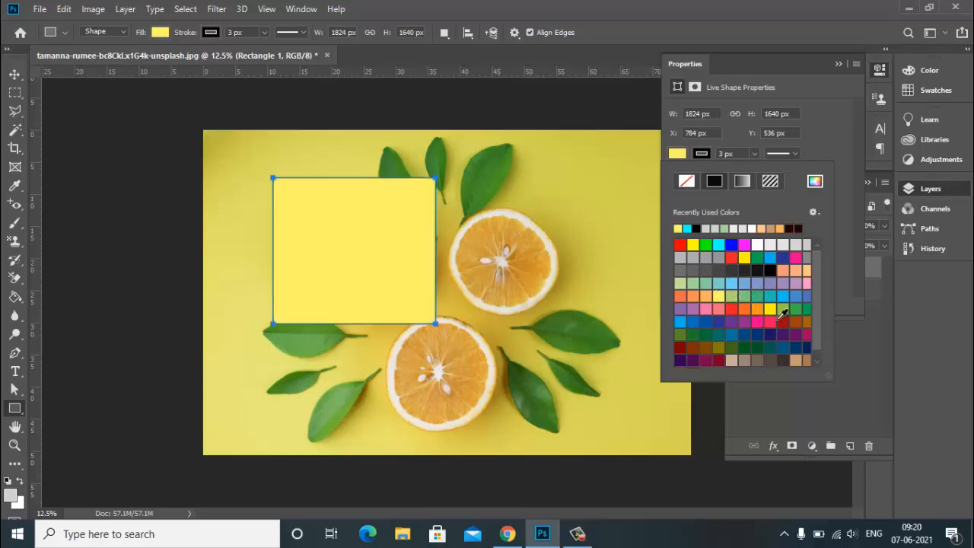
{"action": "left_click", "coordinate": [744, 294]}
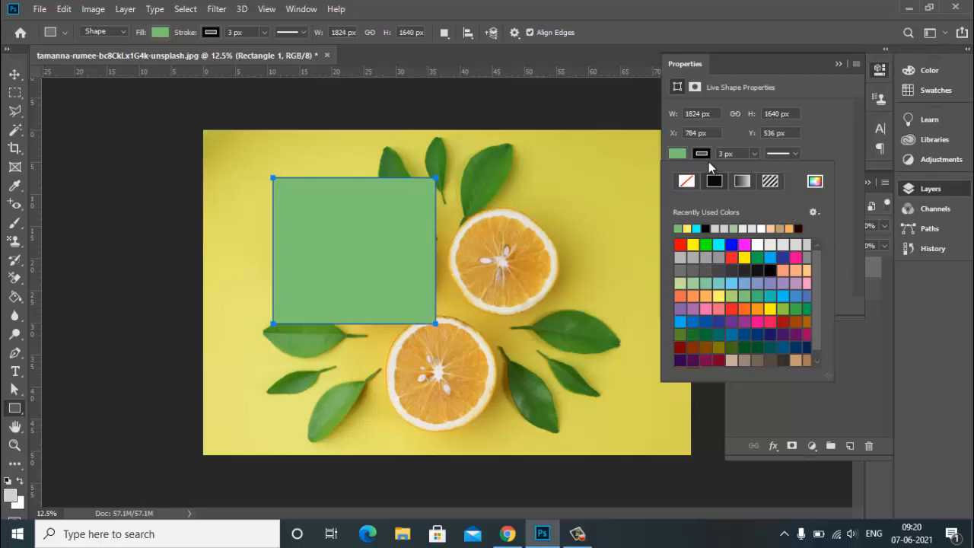
Change the rectangle's stroke colour to cyan
{"action": "left_click", "coordinate": [702, 154]}
{"action": "left_click", "coordinate": [706, 156]}
{"action": "left_click", "coordinate": [718, 245]}
Increase the rectangle's stroke width to about 32 px
{"action": "left_click", "coordinate": [766, 154]}
{"action": "left_click_drag", "start_coordinate": [754, 172], "coordinate": [764, 173]}
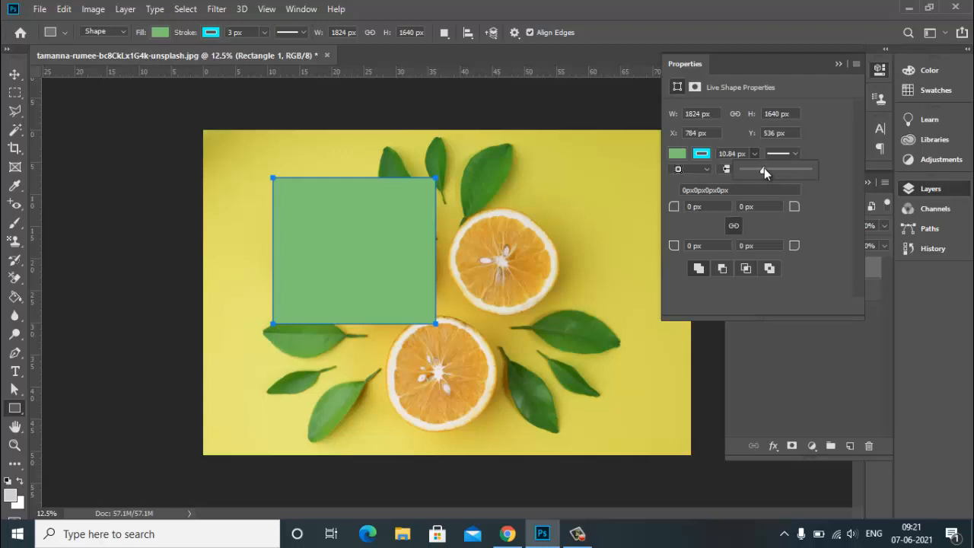
{"action": "mouse_move", "coordinate": [764, 171]}
{"action": "left_mouse_down"}
{"action": "mouse_move", "coordinate": [776, 169]}
{"action": "mouse_move", "coordinate": [766, 169]}
{"action": "left_mouse_up"}
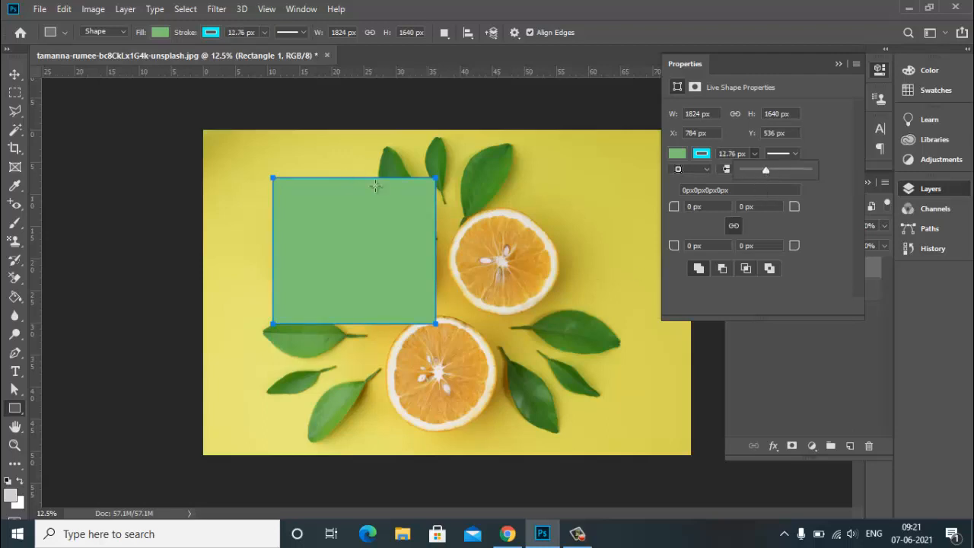
{"action": "mouse_move", "coordinate": [764, 173]}
{"action": "left_mouse_down"}
{"action": "mouse_move", "coordinate": [795, 175]}
{"action": "mouse_move", "coordinate": [764, 174]}
{"action": "left_mouse_up"}
{"action": "left_click_drag", "start_coordinate": [766, 175], "coordinate": [777, 175]}
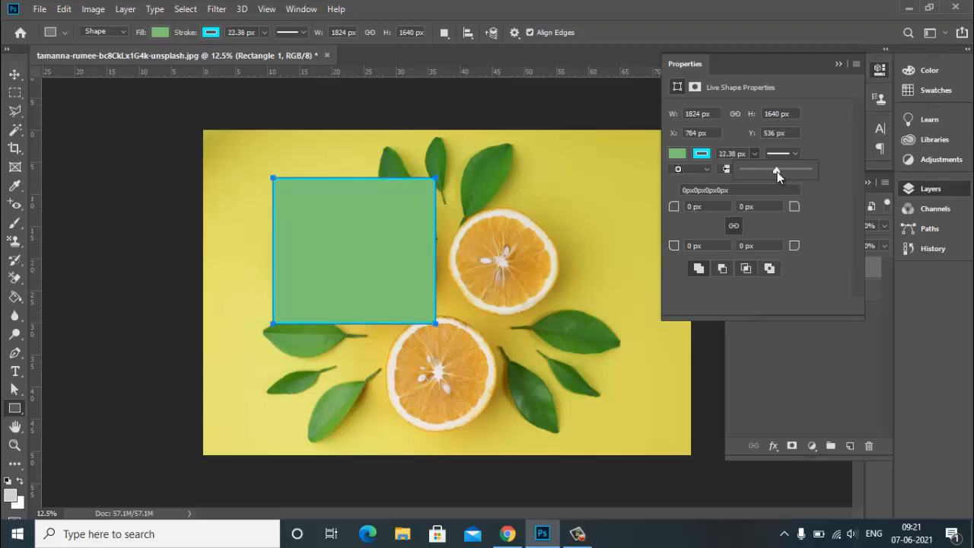
{"action": "left_click_drag", "start_coordinate": [784, 173], "coordinate": [788, 172]}
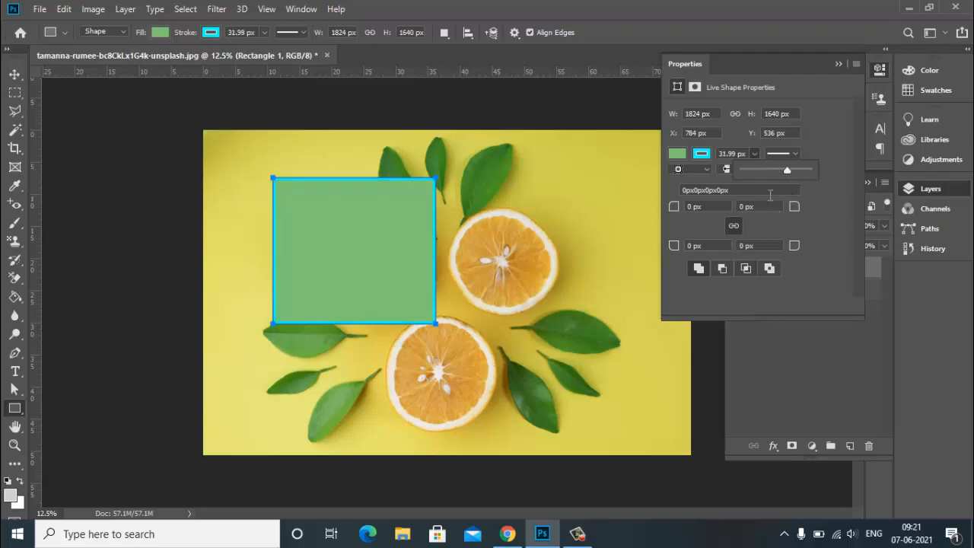
{"action": "left_click", "coordinate": [818, 233]}
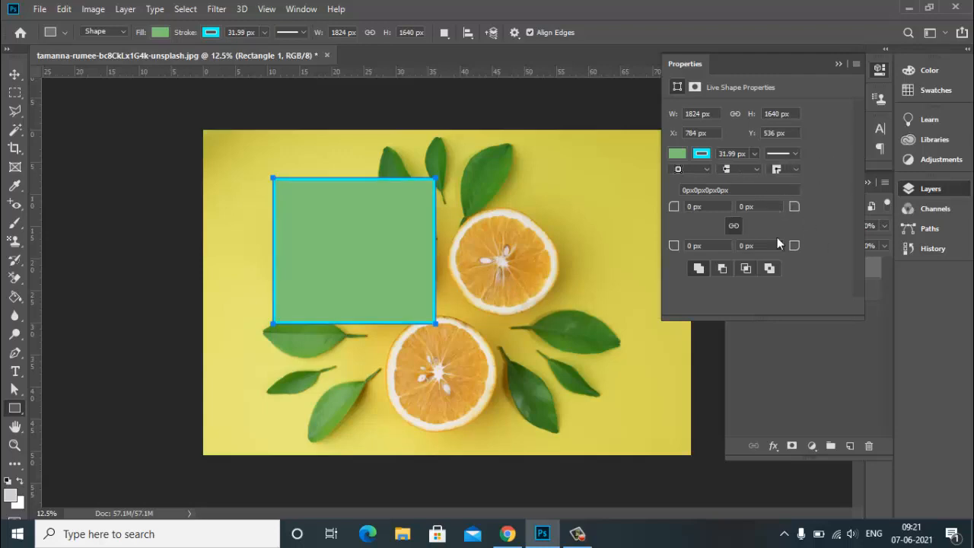
Set all four corner radii of the rectangle to 20 px, and the top-left corner alone to 100 px
{"action": "mouse_move", "coordinate": [705, 210]}
{"action": "left_mouse_down"}
{"action": "mouse_move", "coordinate": [604, 185]}
{"action": "mouse_move", "coordinate": [617, 185]}
{"action": "left_mouse_up"}
{"action": "key", "text": "Tab"}
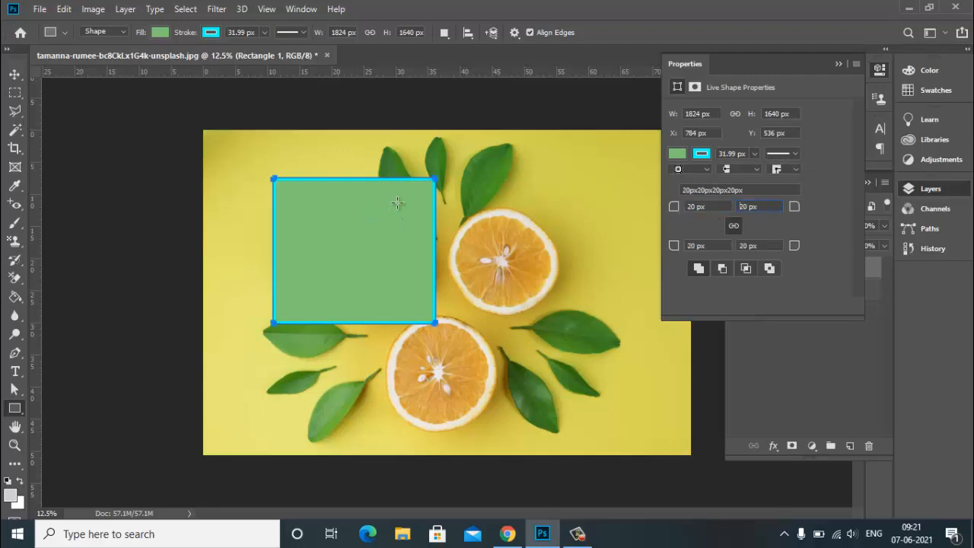
{"action": "left_click_drag", "start_coordinate": [711, 208], "coordinate": [674, 206]}
{"action": "type", "text": "100"}
{"action": "key", "text": "Tab"}
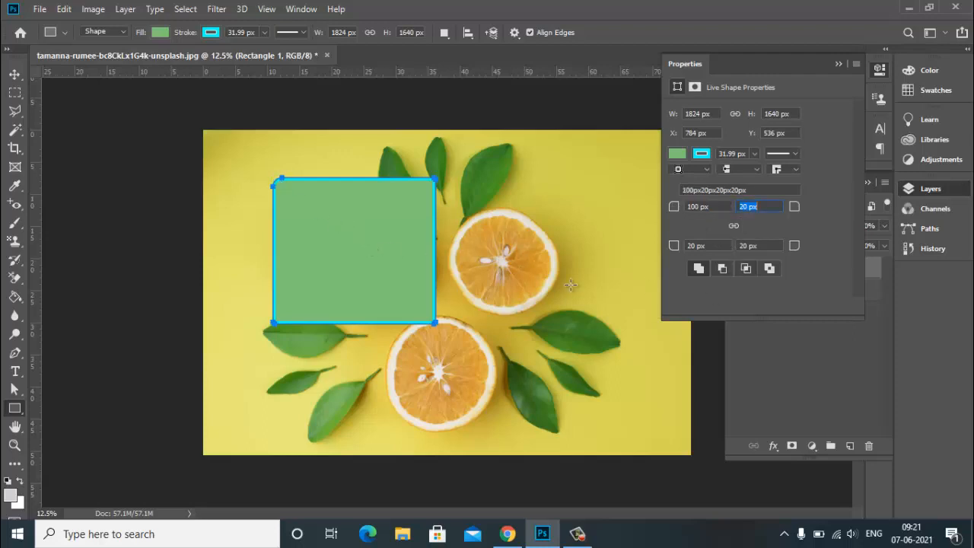
Link the rectangle's corner radii and set the top-right radius to 100 px so the other corners change with it
{"action": "left_click", "coordinate": [735, 231]}
{"action": "left_click", "coordinate": [715, 204]}
{"action": "type", "text": "100"}
{"action": "key", "text": "Tab"}
{"action": "key", "text": "Tab"}
{"action": "type", "text": "1"}
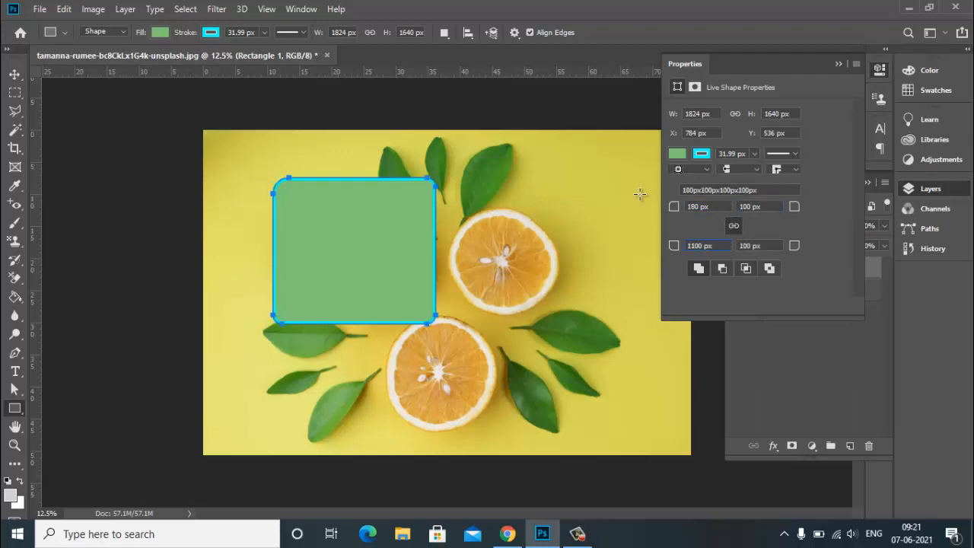
{"action": "key", "text": "BackSpace"}
{"action": "key", "text": "Tab"}
With the corner radii linked, set the top-left radius to 100 px and the top-right radius to 100 px again
{"action": "left_click", "coordinate": [714, 209]}
{"action": "type", "text": "100"}
{"action": "key", "text": "Tab"}
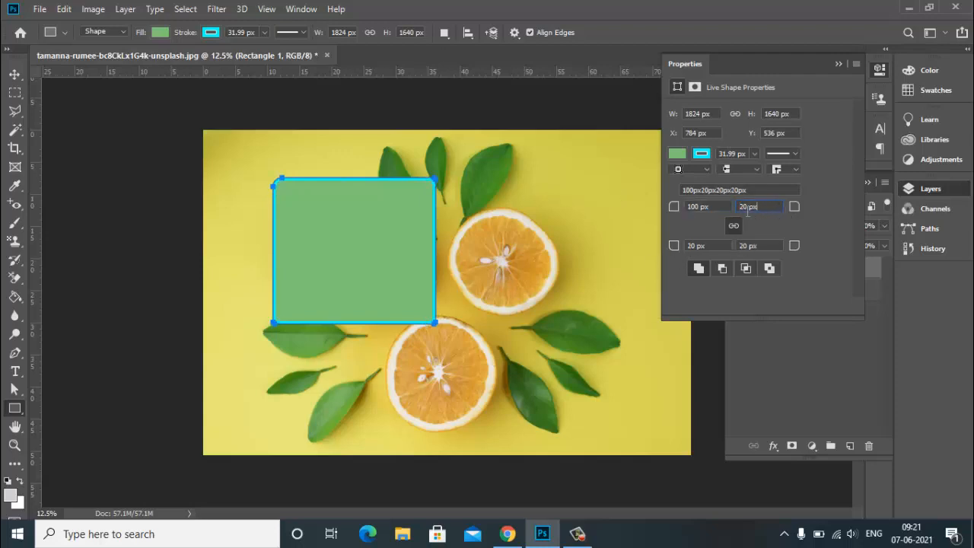
{"action": "left_click_drag", "start_coordinate": [759, 210], "coordinate": [715, 213]}
{"action": "type", "text": "100"}
{"action": "key", "text": "Tab"}
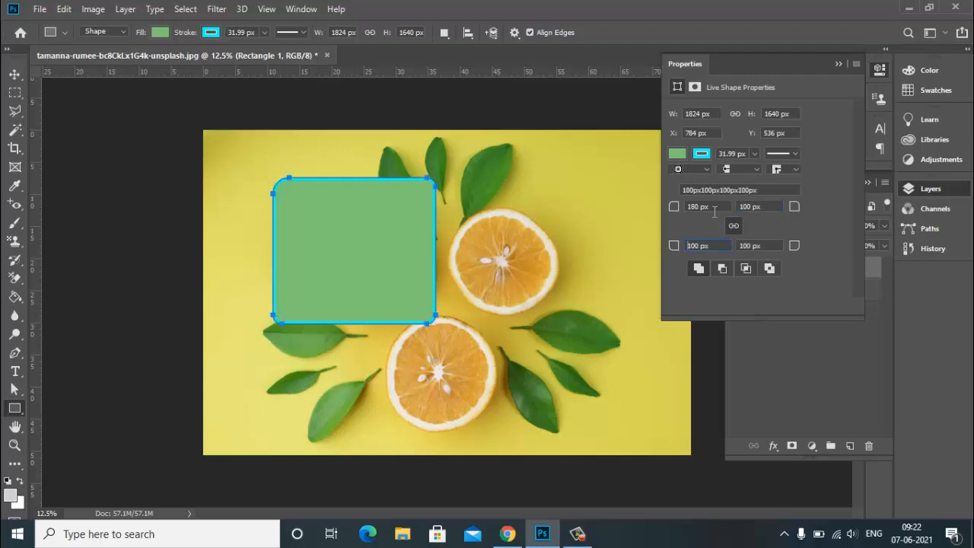
Set the rectangle's top-left corner radius to 100 px and close its shape properties
{"action": "left_click", "coordinate": [728, 226]}
{"action": "left_click", "coordinate": [693, 206]}
{"action": "type", "text": "100"}
{"action": "key", "text": "Tab"}
{"action": "left_click", "coordinate": [839, 62]}
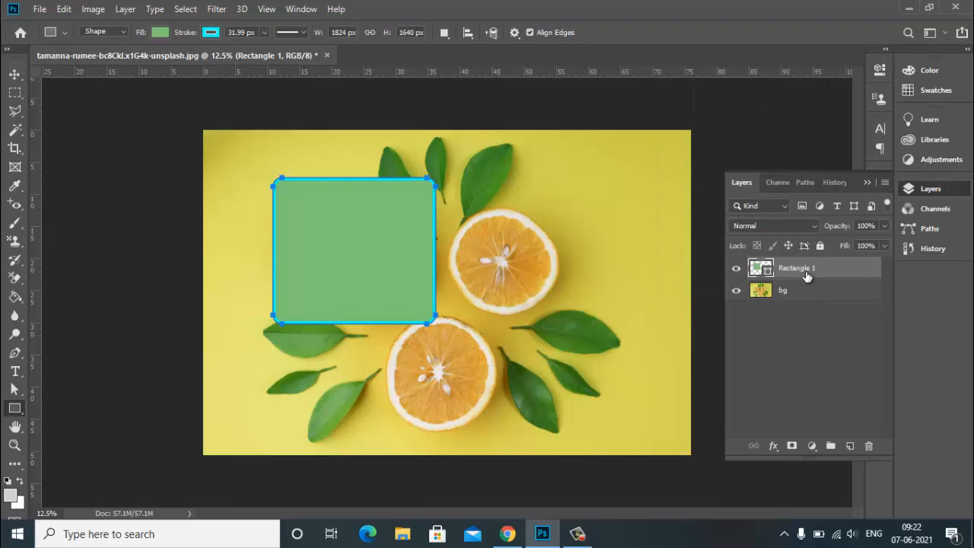
Move the green rectangle to the middle of the canvas, over the three orange slices
{"action": "left_click", "coordinate": [15, 75]}
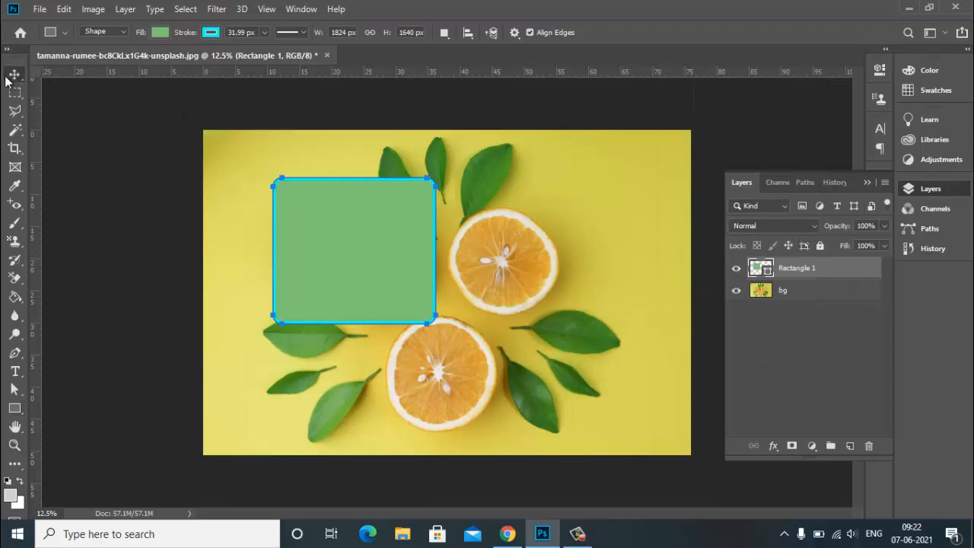
{"action": "left_click_drag", "start_coordinate": [429, 292], "coordinate": [484, 280]}
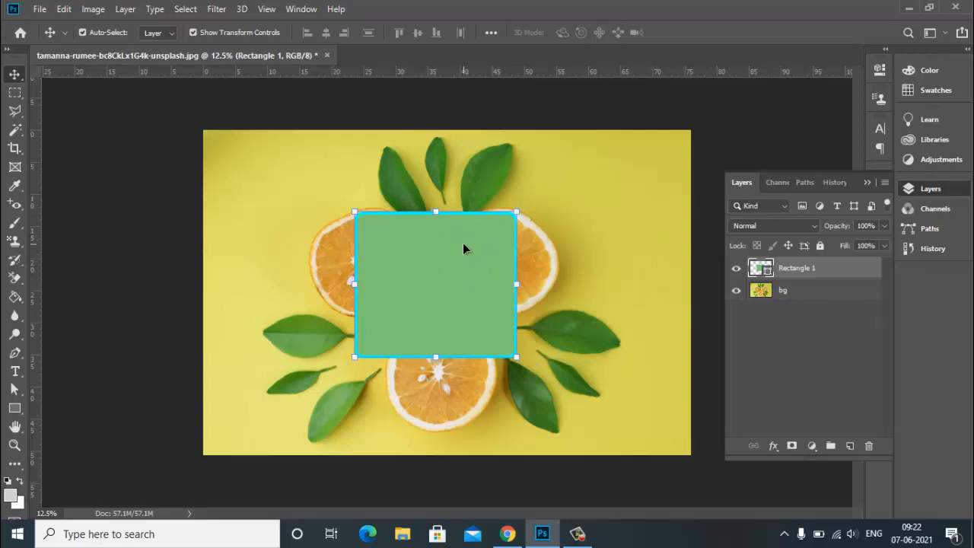
{"action": "mouse_move", "coordinate": [445, 284]}
{"action": "left_mouse_down"}
{"action": "mouse_move", "coordinate": [457, 315]}
{"action": "mouse_move", "coordinate": [609, 213]}
{"action": "mouse_move", "coordinate": [476, 305]}
{"action": "mouse_move", "coordinate": [426, 296]}
{"action": "mouse_move", "coordinate": [445, 297]}
{"action": "left_mouse_up"}
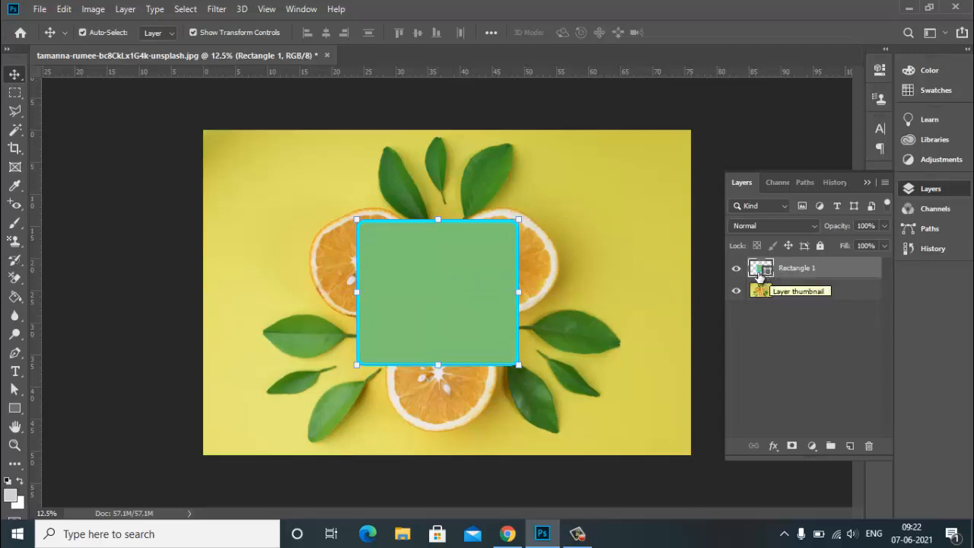
Review the available shape tools, and delete the green rectangle's layer
{"action": "left_click", "coordinate": [16, 410]}
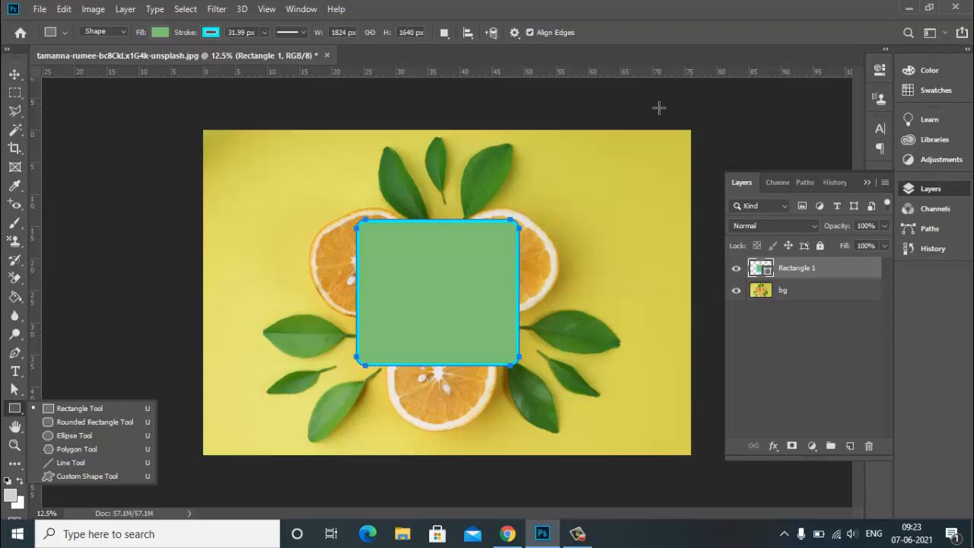
{"action": "left_click", "coordinate": [14, 74]}
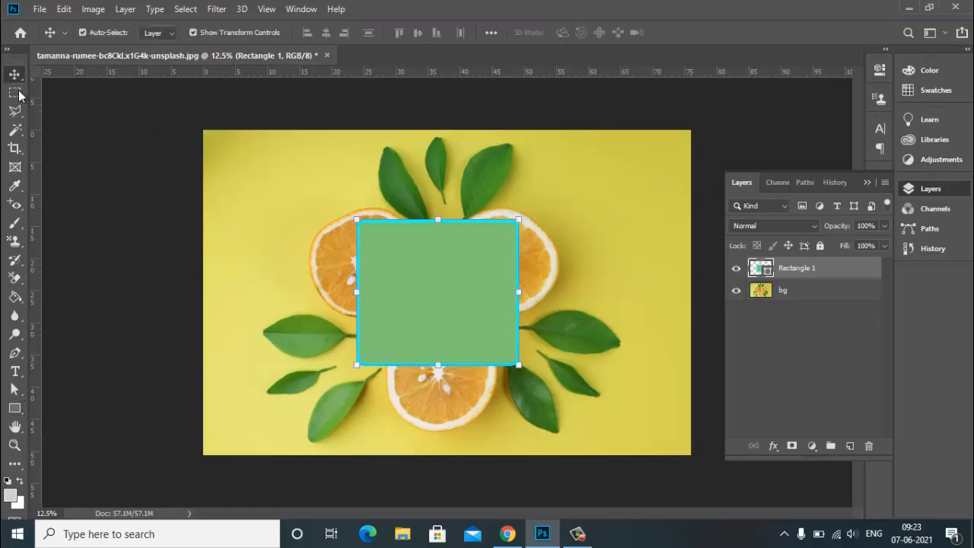
{"action": "left_click", "coordinate": [436, 258]}
{"action": "key", "text": "Delete"}
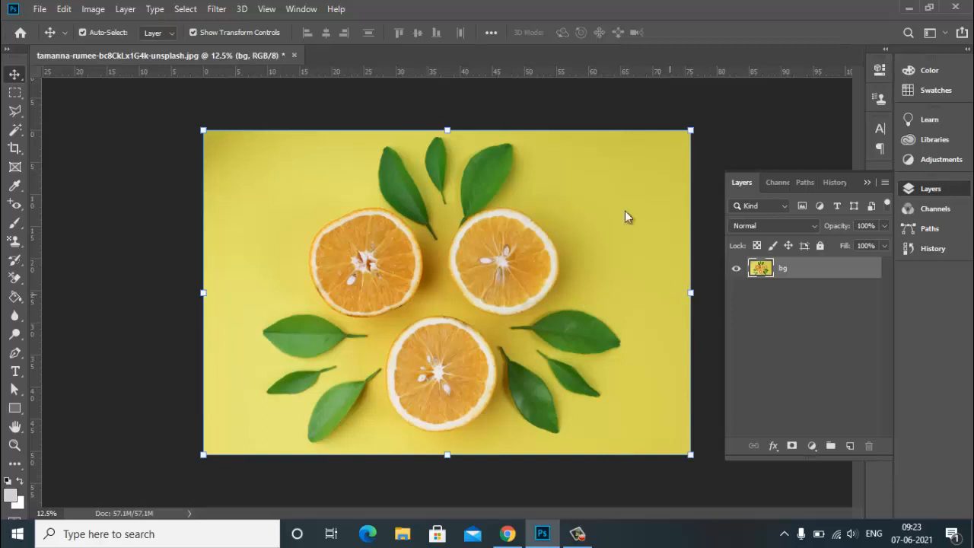
Make a rectangular marquee selection around the upper-left orange slice on the bg layer
{"action": "left_click", "coordinate": [17, 93]}
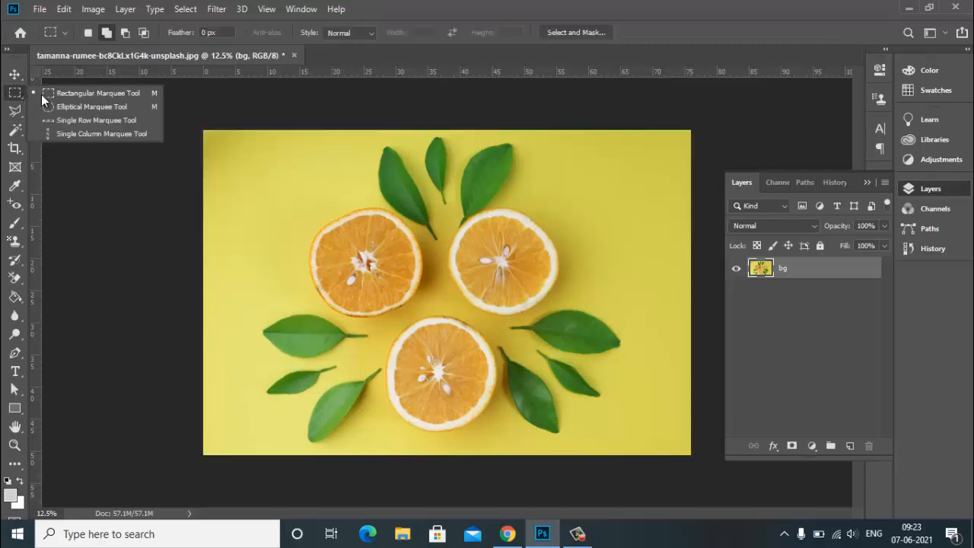
{"action": "left_click", "coordinate": [65, 96]}
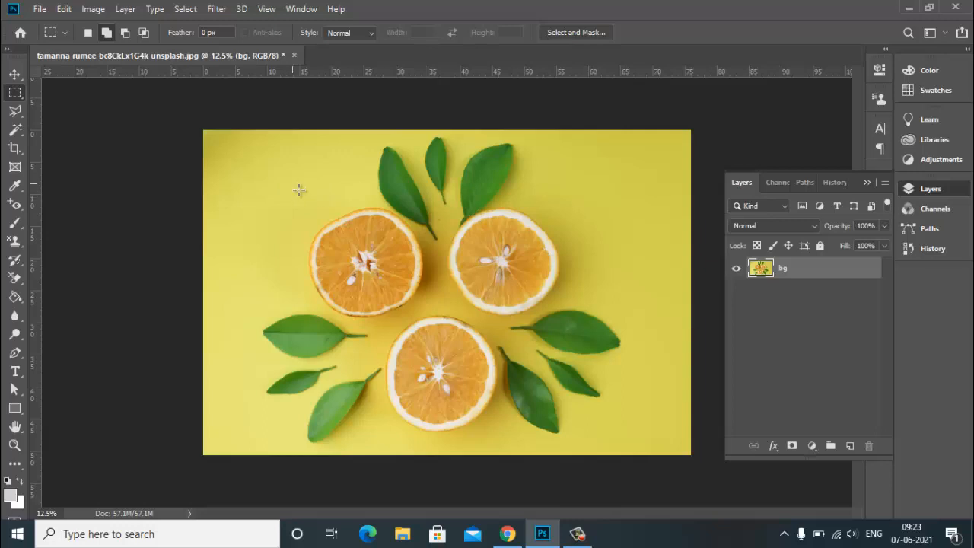
{"action": "left_click_drag", "start_coordinate": [293, 183], "coordinate": [435, 329]}
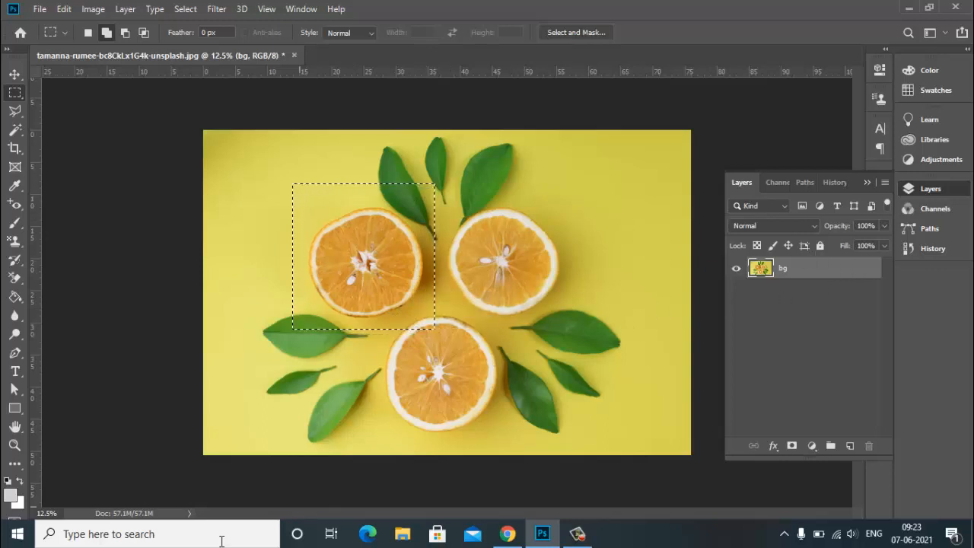
Set the foreground colour to the light pink #ffa9a9
{"action": "left_click", "coordinate": [11, 494]}
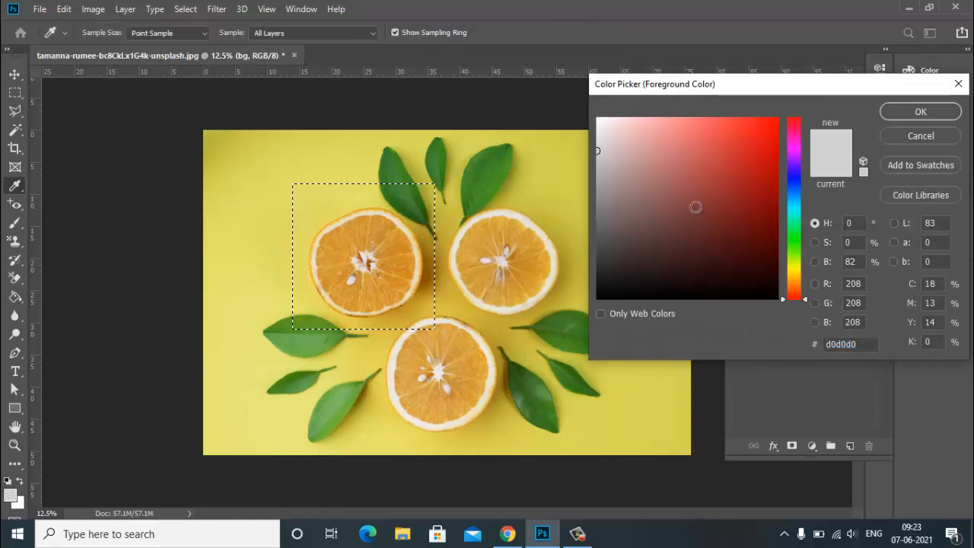
{"action": "left_click", "coordinate": [680, 155]}
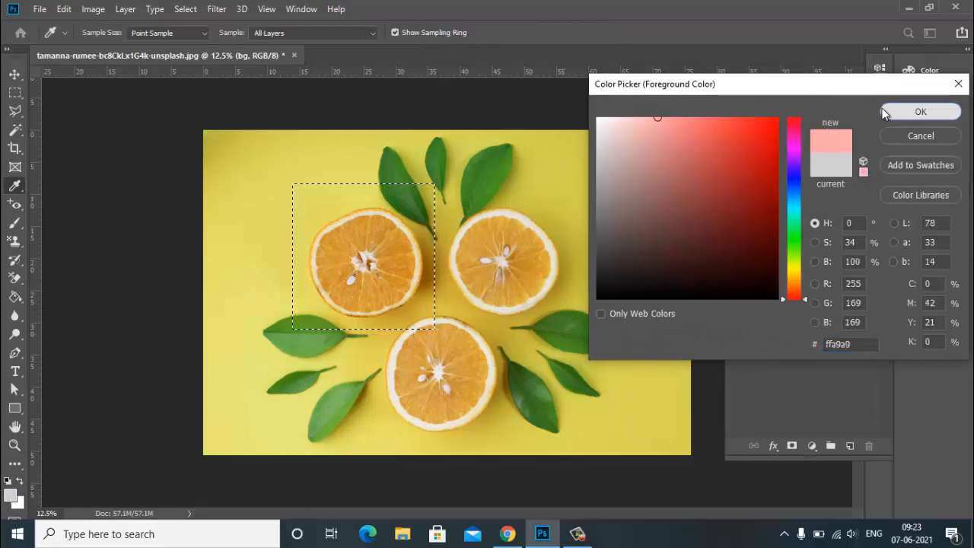
{"action": "left_click", "coordinate": [920, 111]}
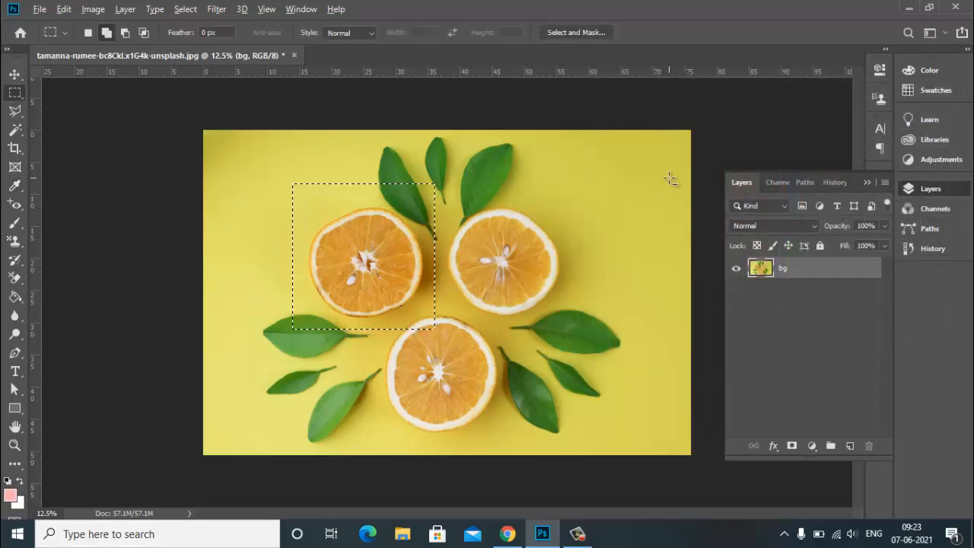
Fill the selection on the bg layer with the foreground colour, and try to move the filled square on its own
{"action": "key", "text": "alt+BackSpace"}
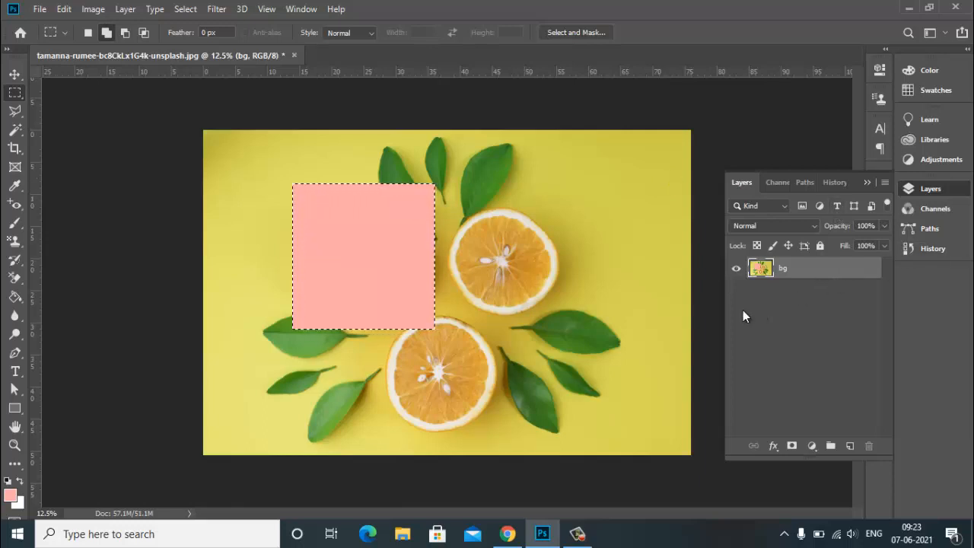
{"action": "left_click", "coordinate": [275, 246]}
{"action": "left_click", "coordinate": [11, 74]}
{"action": "mouse_move", "coordinate": [402, 245]}
{"action": "left_mouse_down"}
{"action": "mouse_move", "coordinate": [446, 330]}
{"action": "mouse_move", "coordinate": [396, 260]}
{"action": "mouse_move", "coordinate": [398, 247]}
{"action": "left_mouse_up"}
{"action": "key", "text": "ctrl+z"}
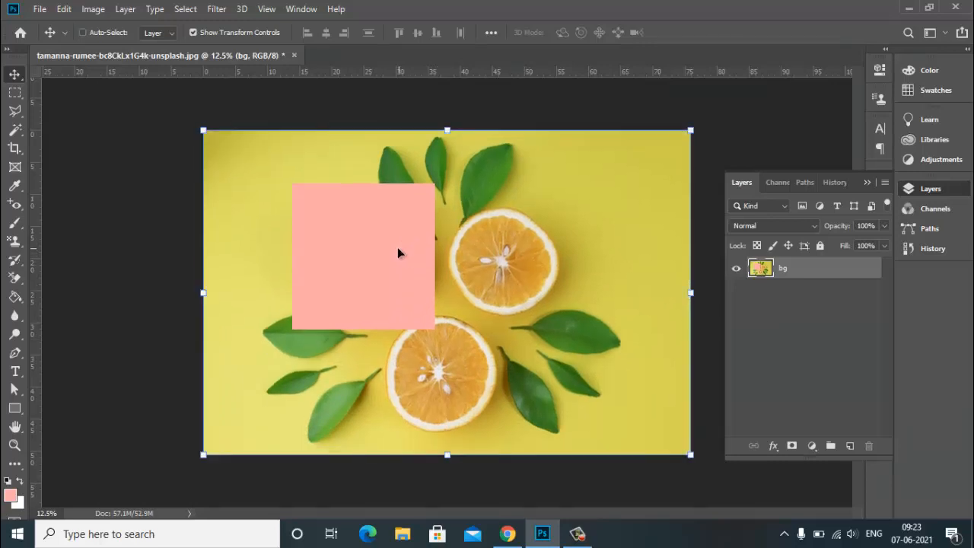
{"action": "left_click", "coordinate": [14, 92]}
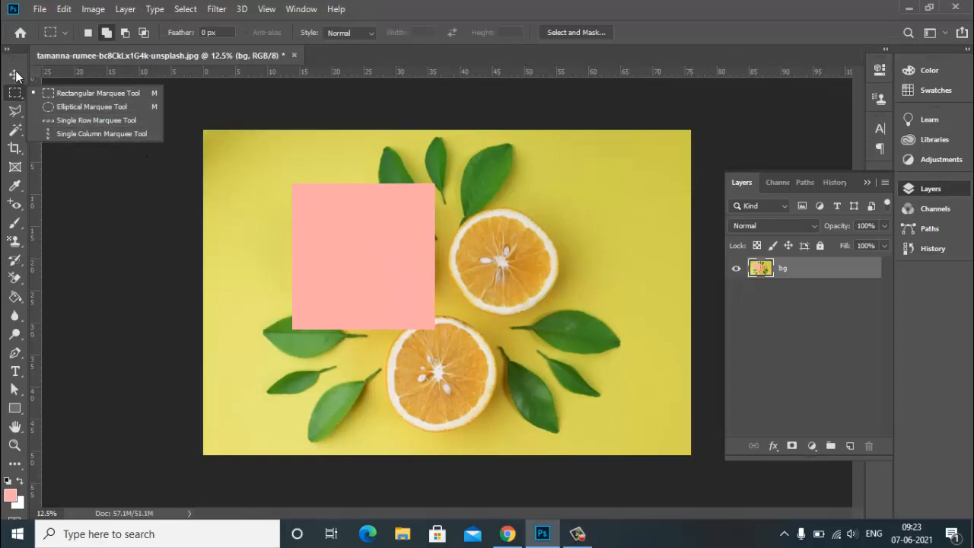
{"action": "key", "text": "v"}
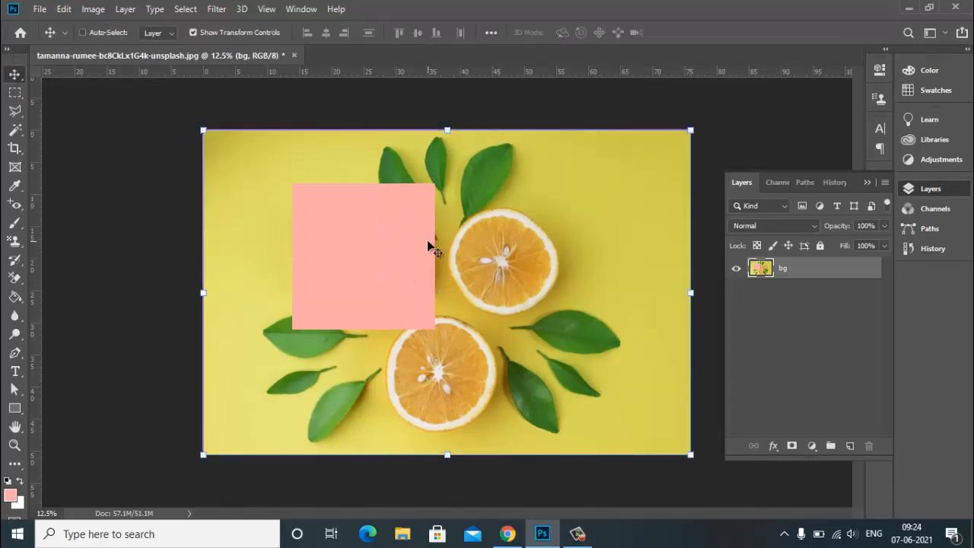
Undo the pink fill and the marquee selection on the bg layer
{"action": "key", "text": "ctrl+z"}
{"action": "key", "text": "ctrl+z"}
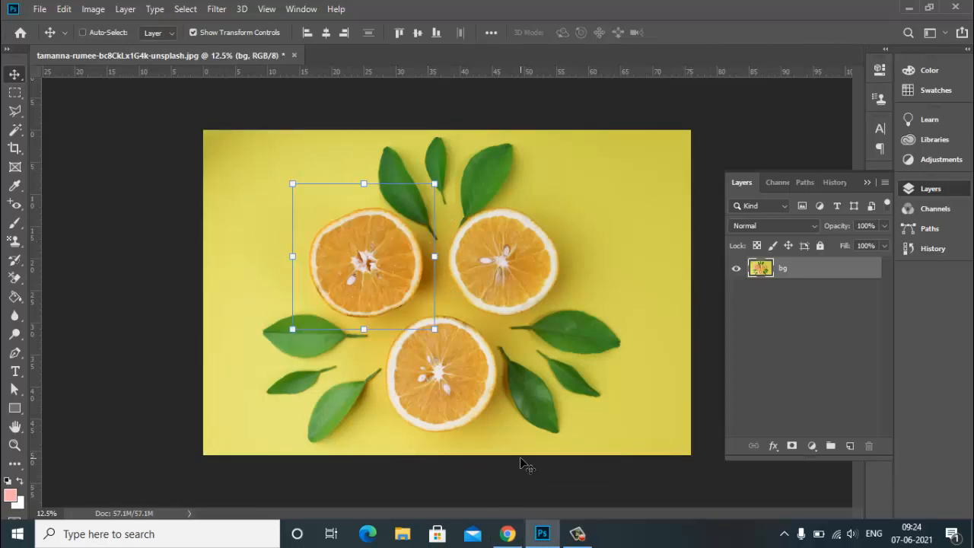
{"action": "key", "text": "ctrl+z"}
{"action": "key", "text": "ctrl+z"}
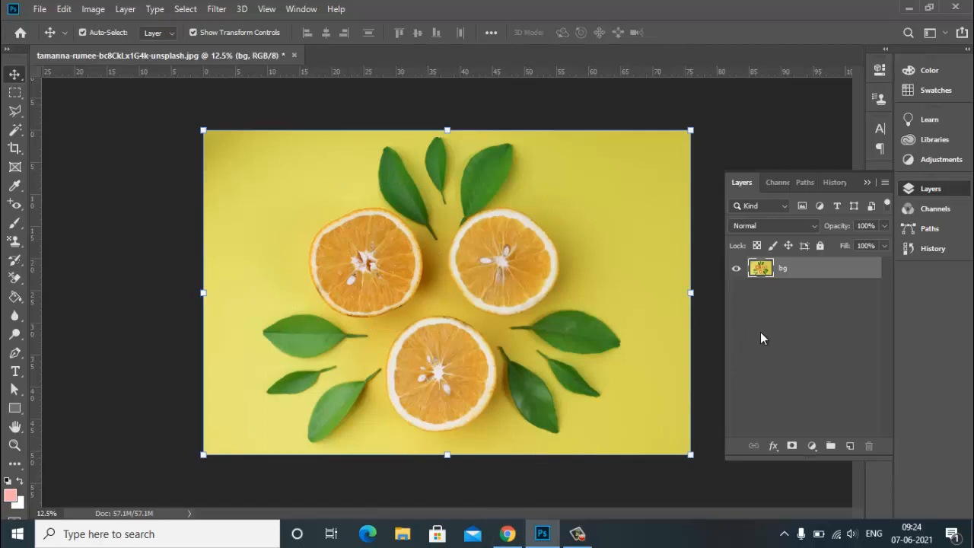
Add a new empty layer above the bg layer
{"action": "left_click", "coordinate": [763, 338]}
{"action": "left_click", "coordinate": [784, 269]}
{"action": "left_click", "coordinate": [849, 447]}
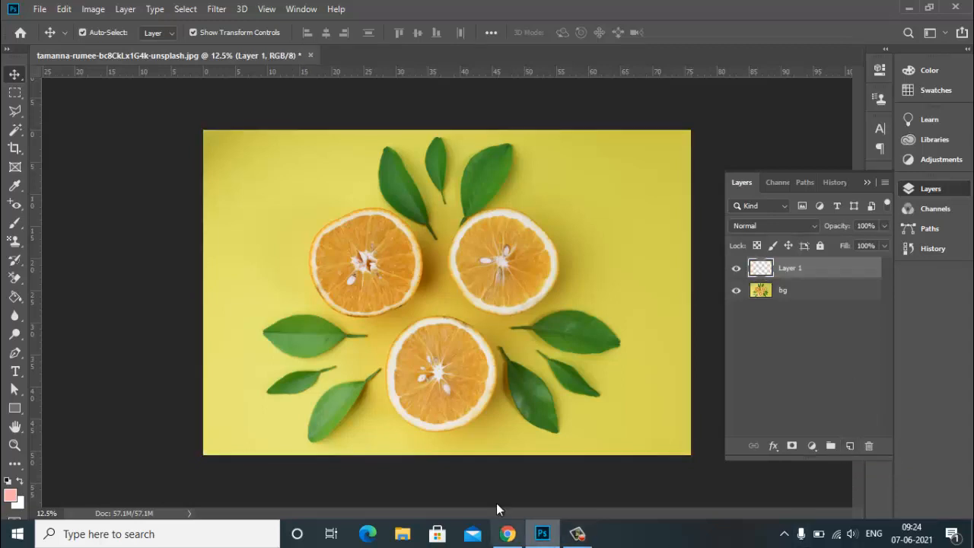
On the new layer, fill a large rectangular marquee over the orange slices with the pink foreground colour and deselect
{"action": "left_click", "coordinate": [14, 92]}
{"action": "left_click_drag", "start_coordinate": [295, 160], "coordinate": [563, 403]}
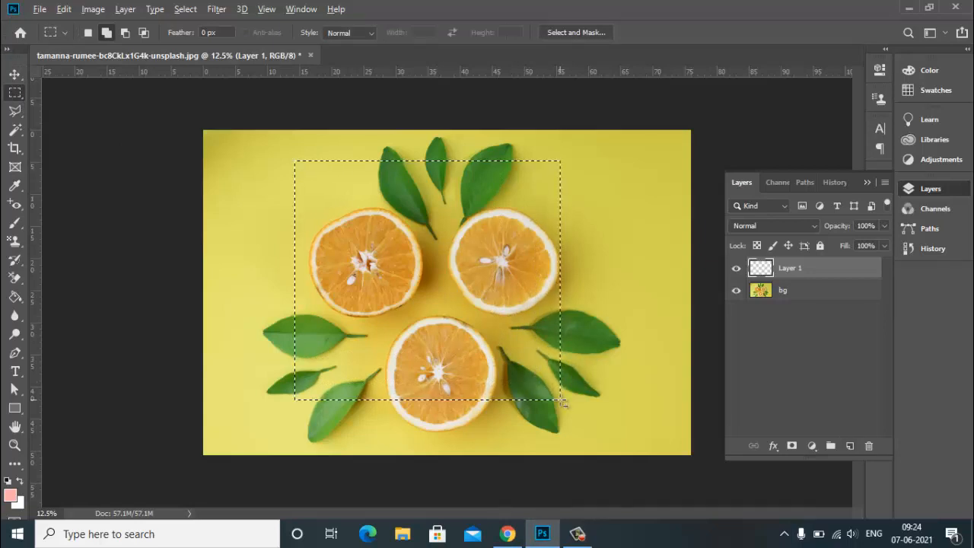
{"action": "key", "text": "alt+BackSpace"}
{"action": "key", "text": "ctrl+d"}
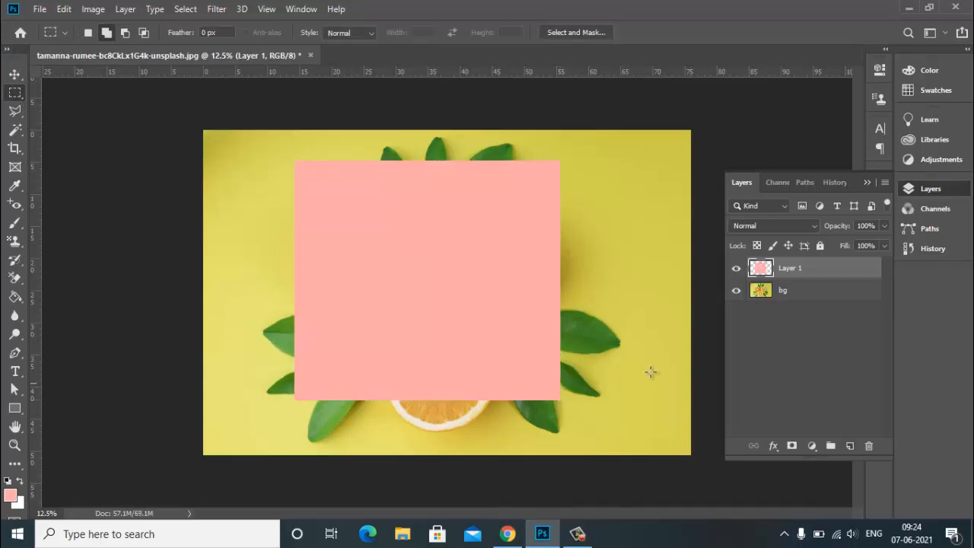
Move the pink rectangle down and to the right on its own layer, and delete that layer
{"action": "left_click", "coordinate": [734, 269]}
{"action": "key", "text": "v"}
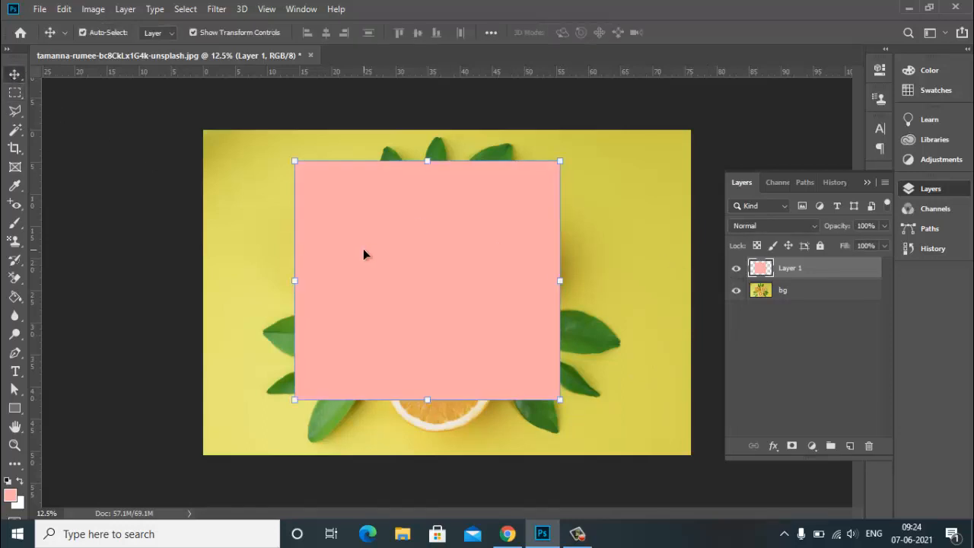
{"action": "left_click_drag", "start_coordinate": [370, 251], "coordinate": [416, 278]}
{"action": "key", "text": "Delete"}
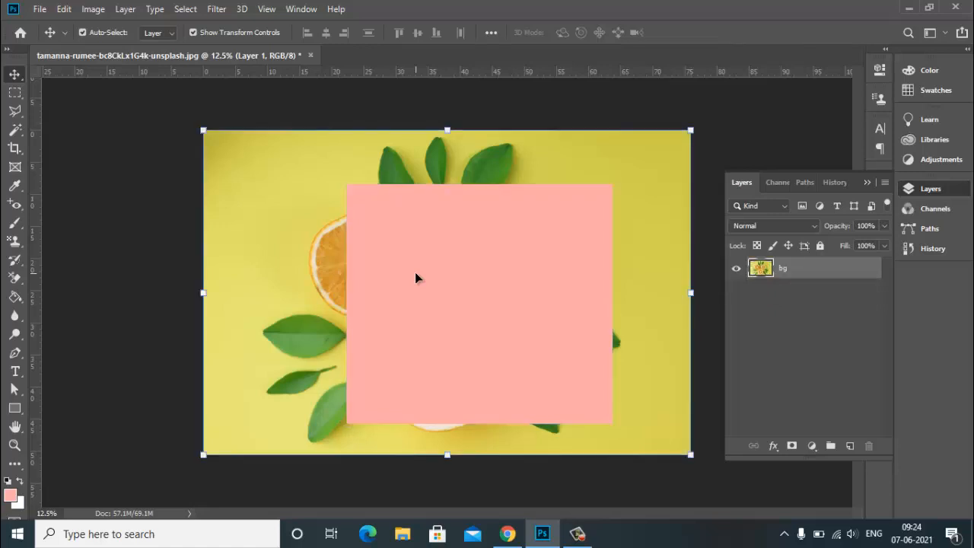
Draw a pink rectangle shape about 2272 by 2088 px and move it to the centre of the canvas
{"action": "left_click", "coordinate": [15, 409]}
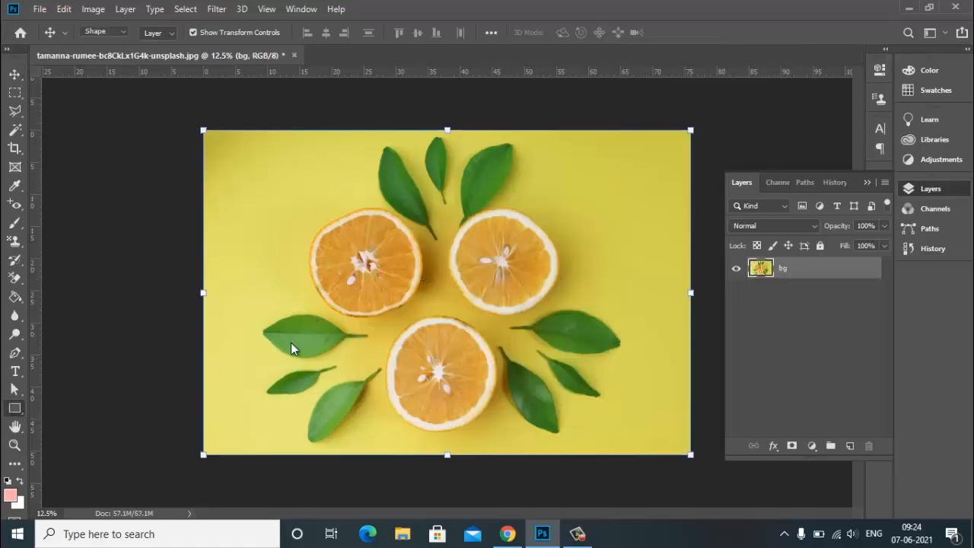
{"action": "left_click_drag", "start_coordinate": [387, 177], "coordinate": [589, 362]}
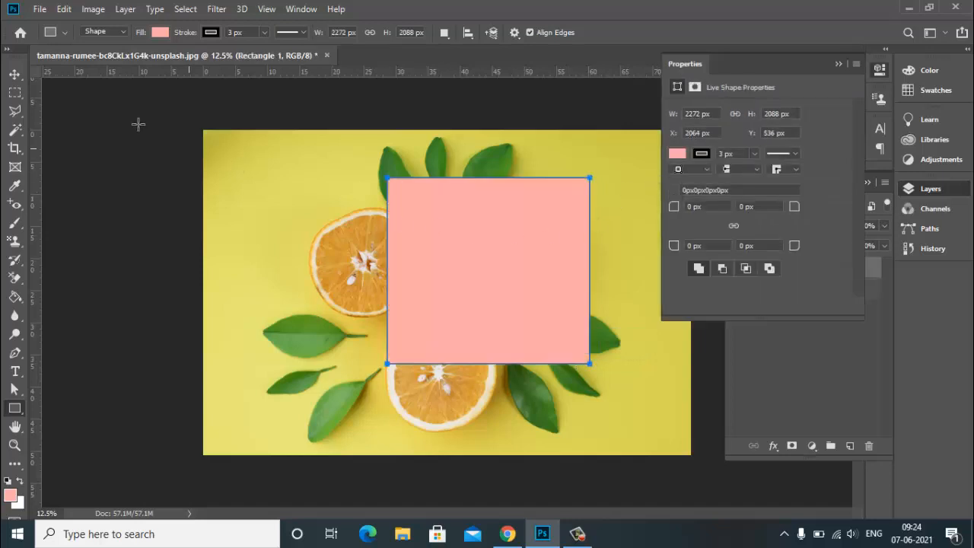
{"action": "left_click", "coordinate": [15, 74]}
{"action": "left_click_drag", "start_coordinate": [419, 261], "coordinate": [413, 282]}
{"action": "left_click", "coordinate": [838, 64]}
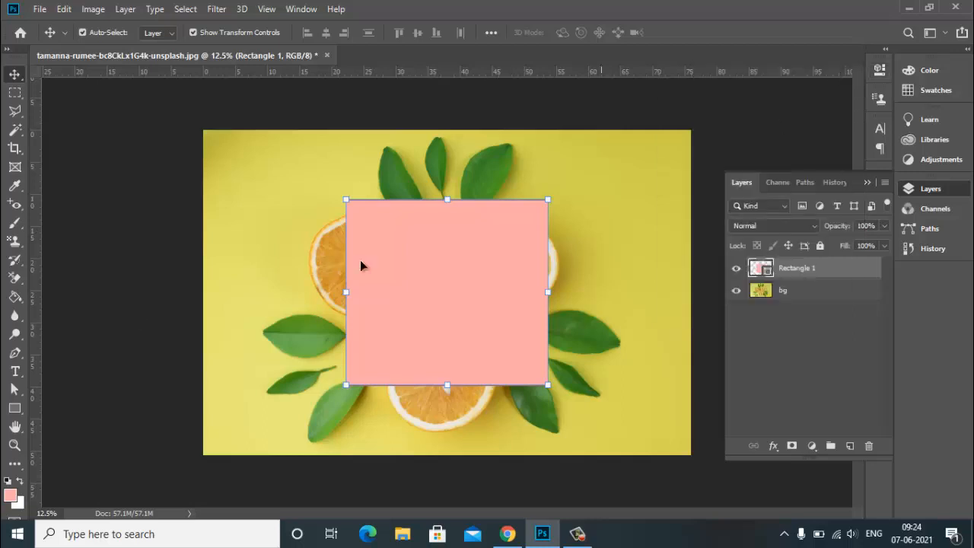
With the Ellipse tool, draw a circle about 1664 px wide from the rectangle's centre, intersecting it on the same shape layer
{"action": "left_click", "coordinate": [15, 409]}
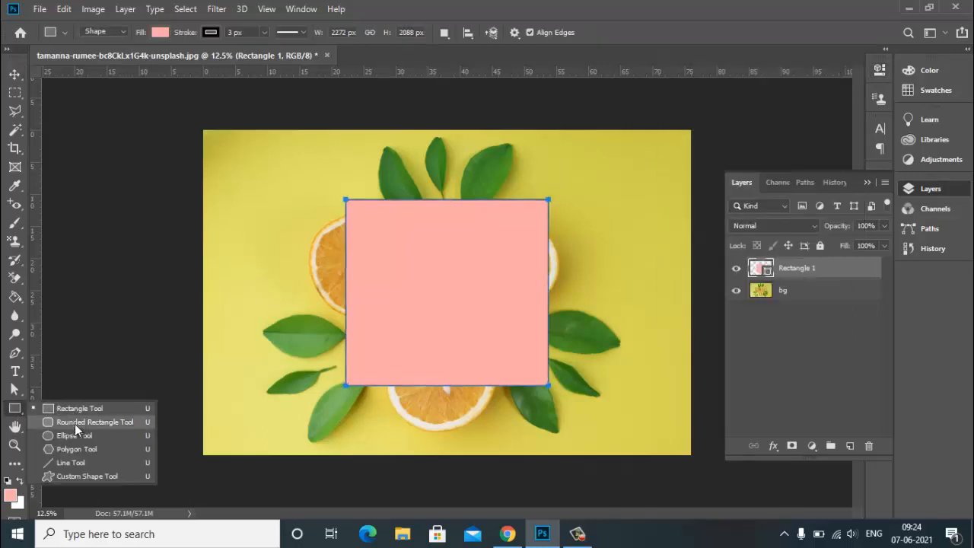
{"action": "left_click", "coordinate": [69, 437]}
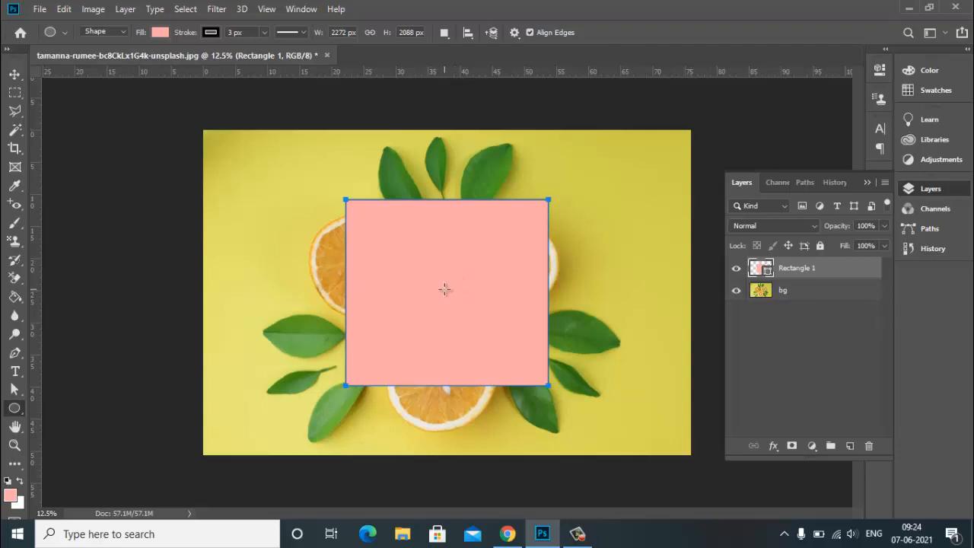
{"action": "left_click_drag", "start_coordinate": [445, 290], "coordinate": [371, 199]}
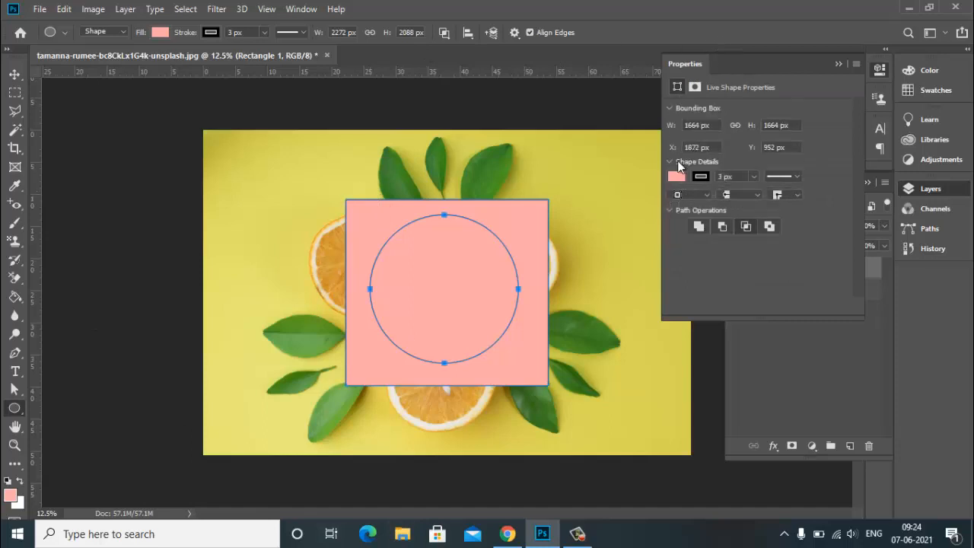
Change the circular shape's fill colour to cyan, deselect the layer and close its shape properties
{"action": "left_click", "coordinate": [676, 181]}
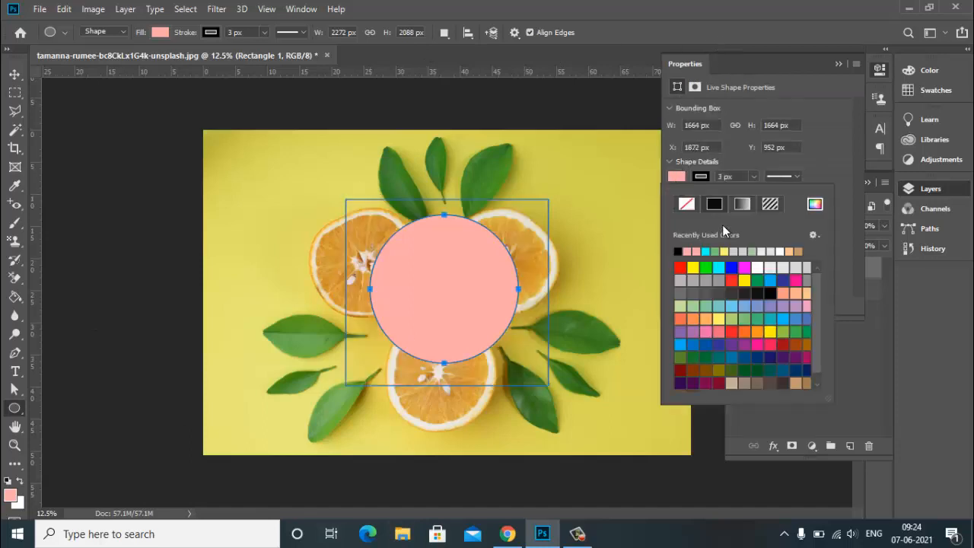
{"action": "left_click", "coordinate": [718, 265]}
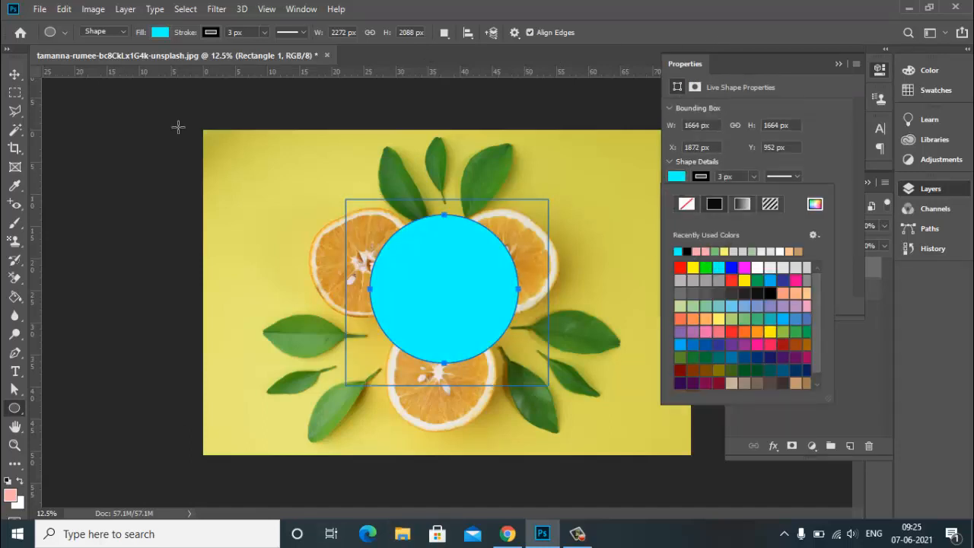
{"action": "left_click", "coordinate": [12, 74]}
{"action": "left_click", "coordinate": [12, 73]}
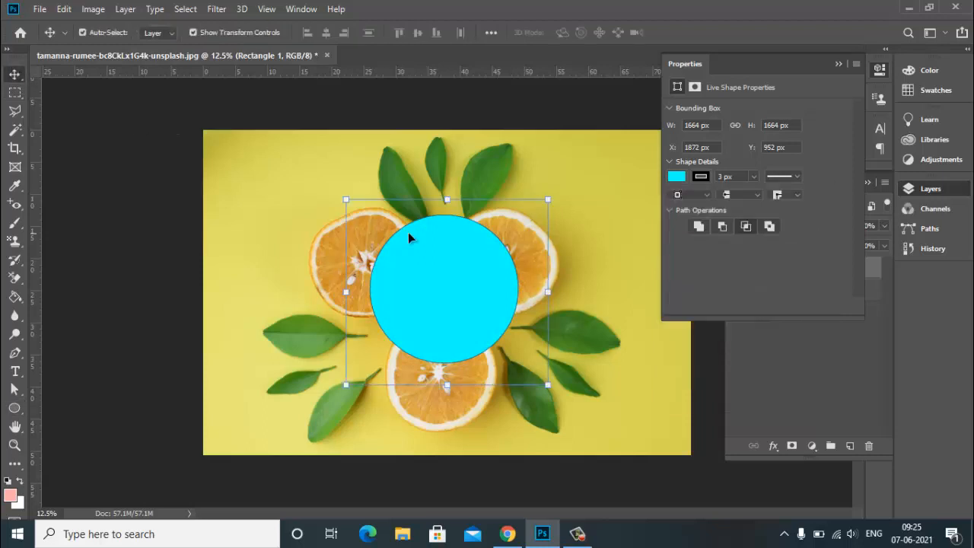
{"action": "left_click", "coordinate": [108, 178]}
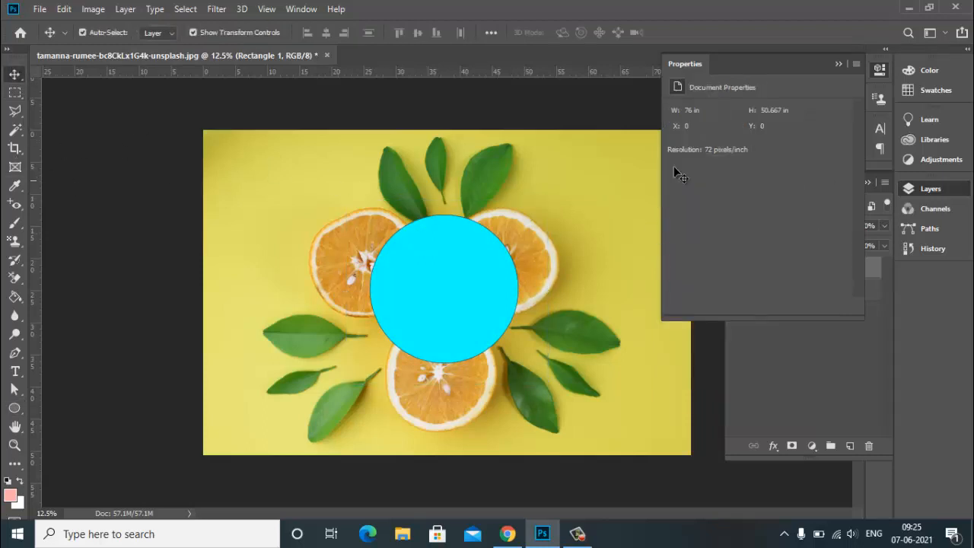
{"action": "left_click", "coordinate": [838, 64]}
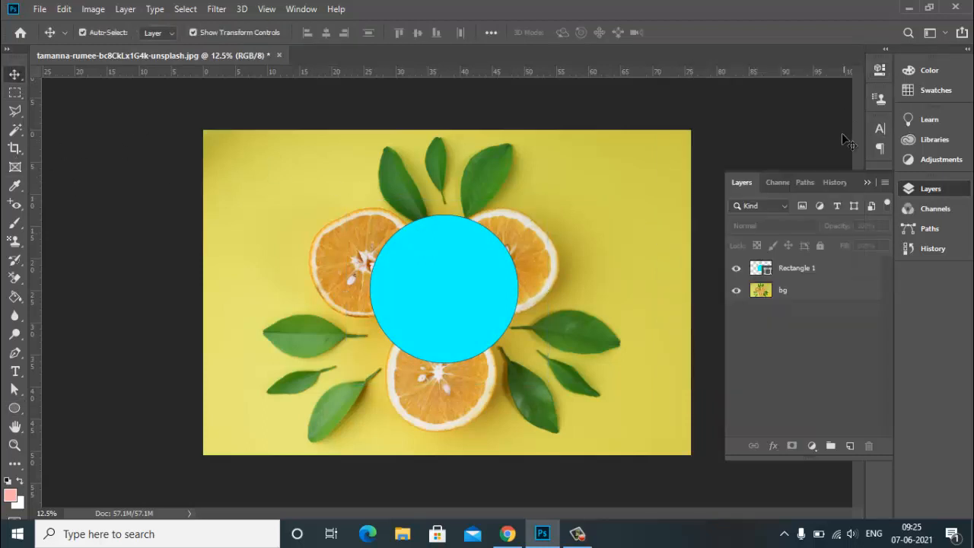
Hide and show the circular shape's layer, and undo the circle and its recolouring back to the plain pink rectangle
{"action": "left_click", "coordinate": [736, 270]}
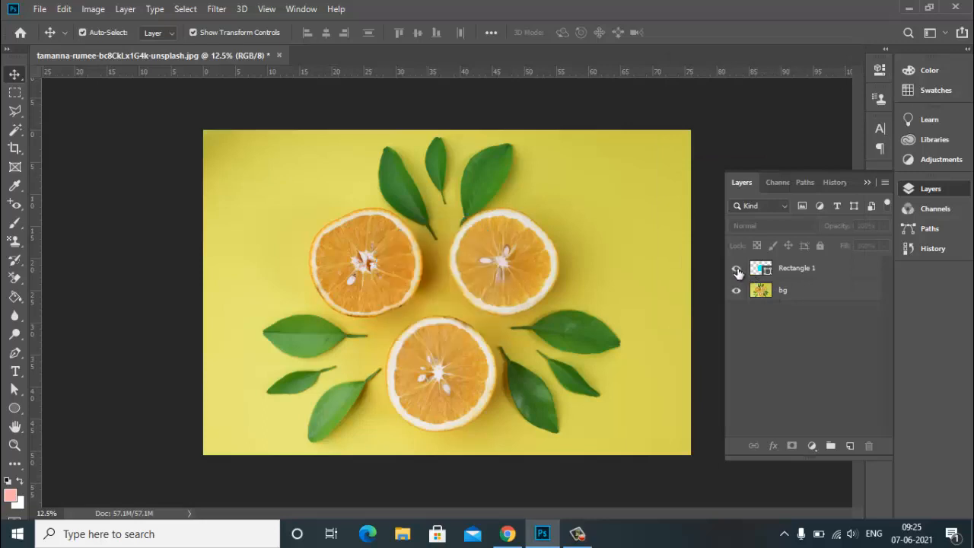
{"action": "left_click", "coordinate": [736, 268]}
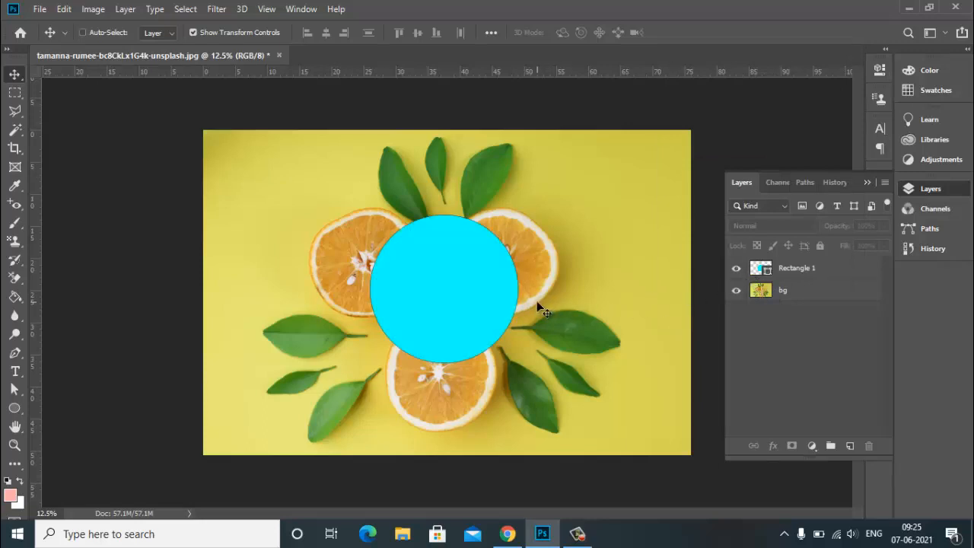
{"action": "key", "text": "alt+BackSpace"}
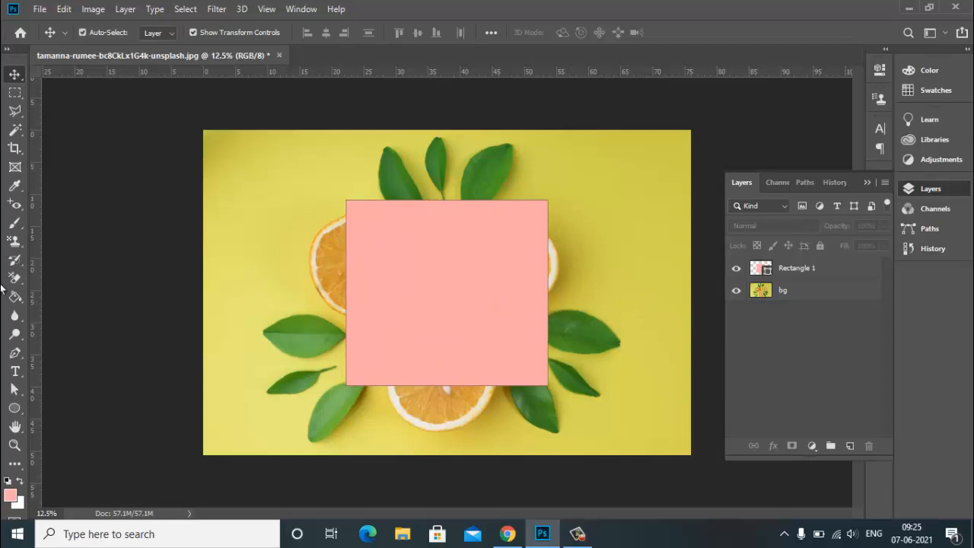
With the Ellipse tool, draw a circle about 1696 px wide over the pink rectangle as a separate shape layer
{"action": "left_click", "coordinate": [14, 410]}
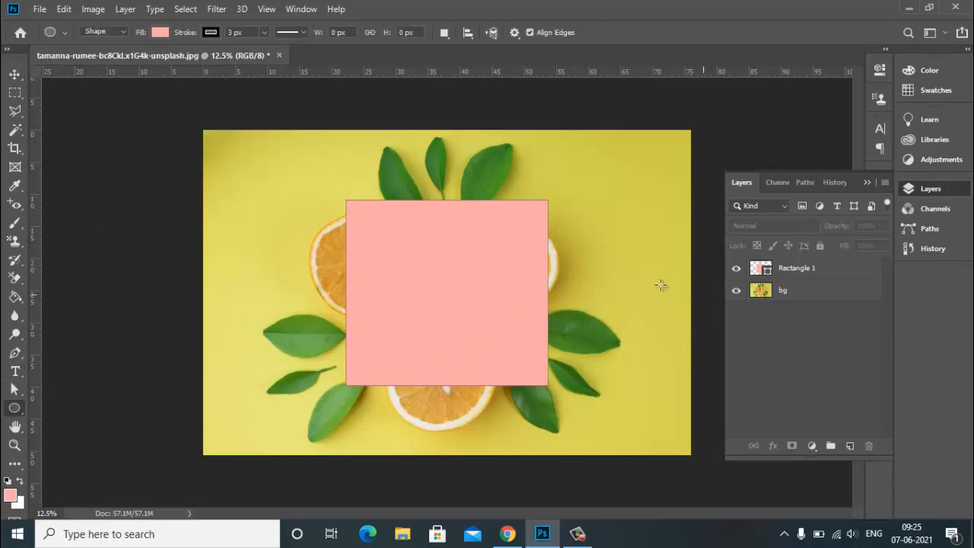
{"action": "left_click_drag", "start_coordinate": [373, 217], "coordinate": [524, 367]}
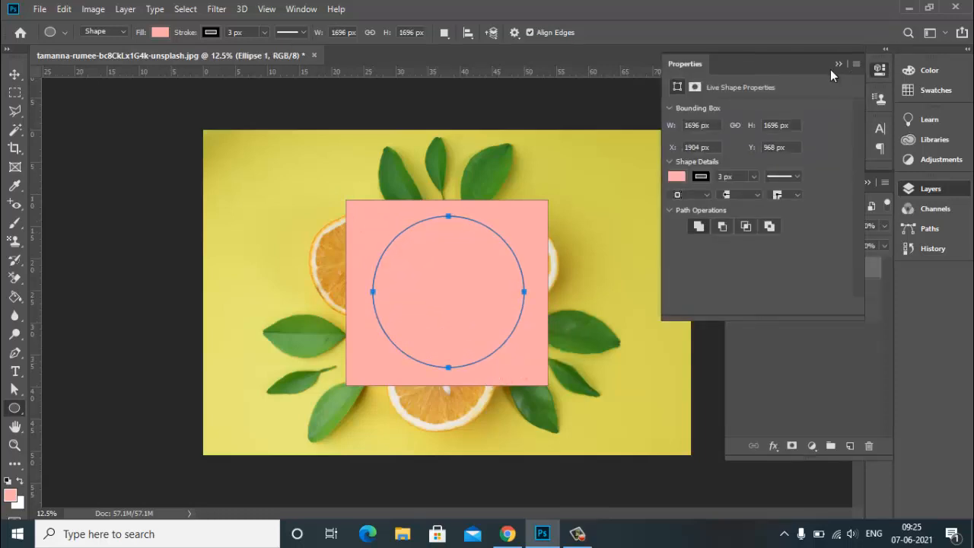
{"action": "left_click", "coordinate": [837, 63]}
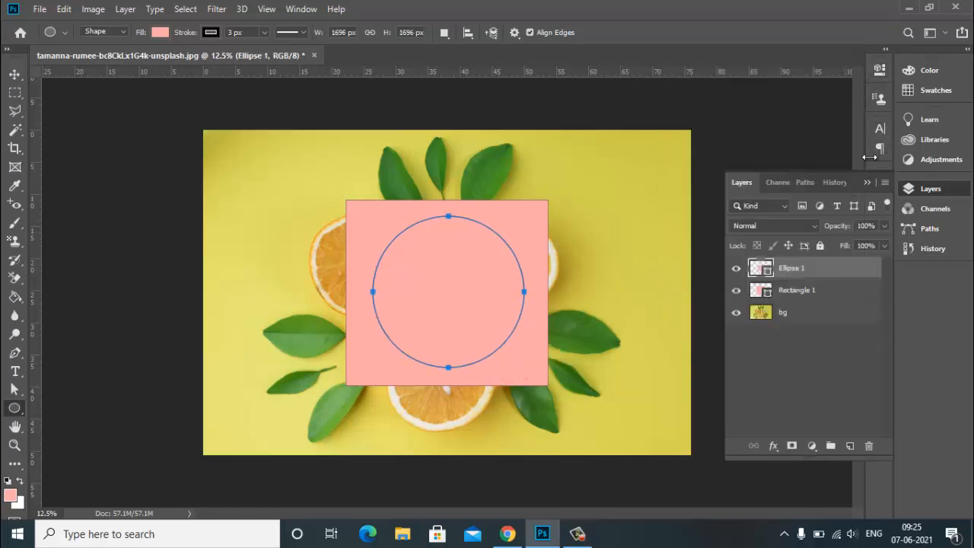
Change the circle's fill colour to cyan and close its shape properties
{"action": "left_click", "coordinate": [880, 69]}
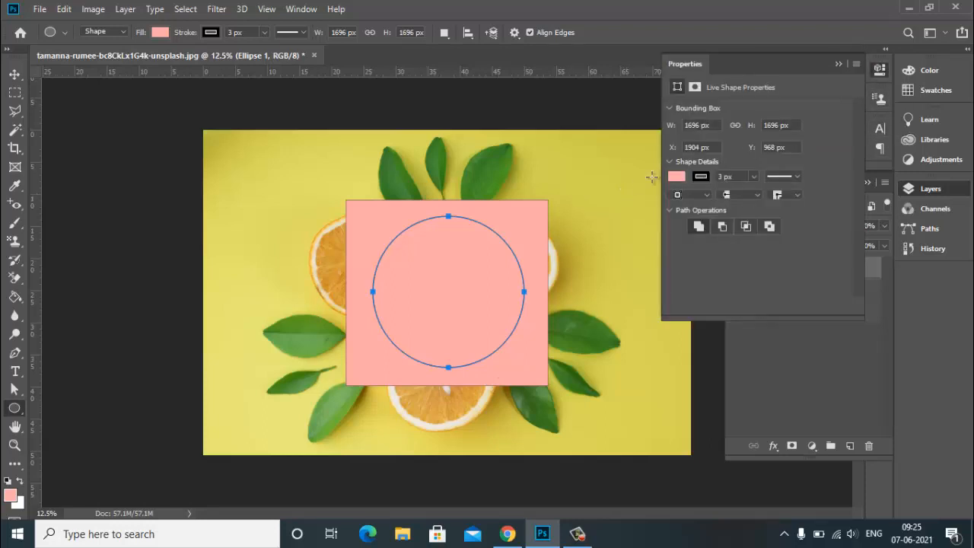
{"action": "left_click", "coordinate": [676, 176]}
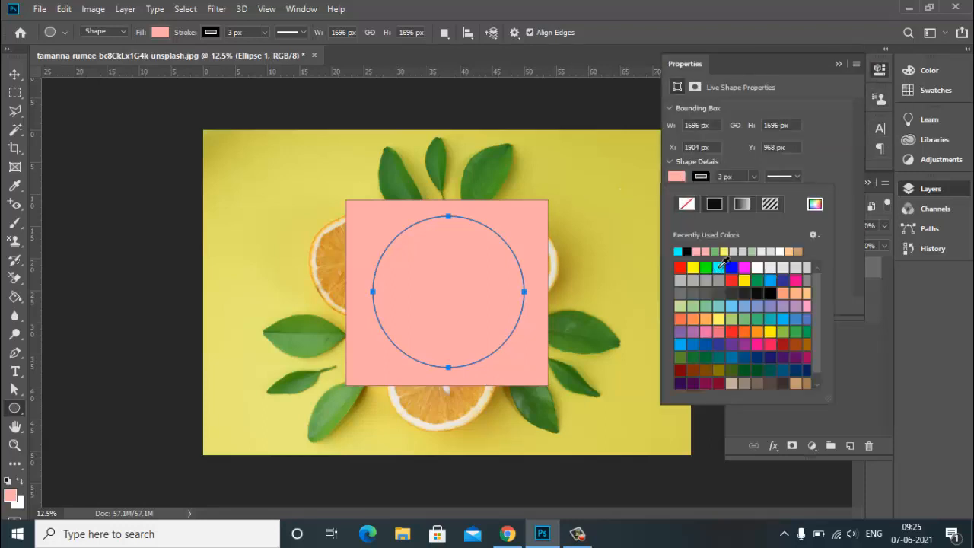
{"action": "left_click", "coordinate": [719, 264]}
{"action": "left_click", "coordinate": [837, 65]}
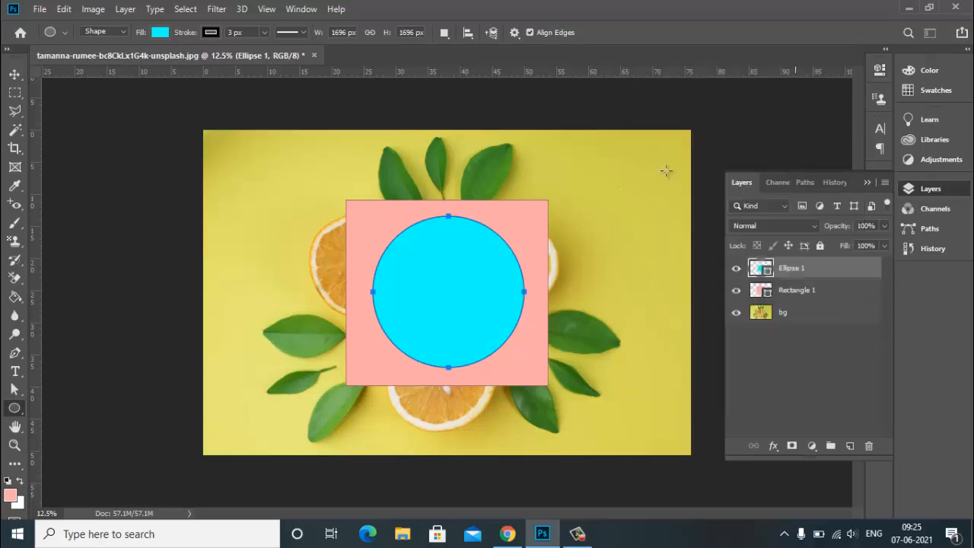
Hide and show the circle and rectangle layers one after the other to compare them, and deselect the layers
{"action": "left_click", "coordinate": [14, 74]}
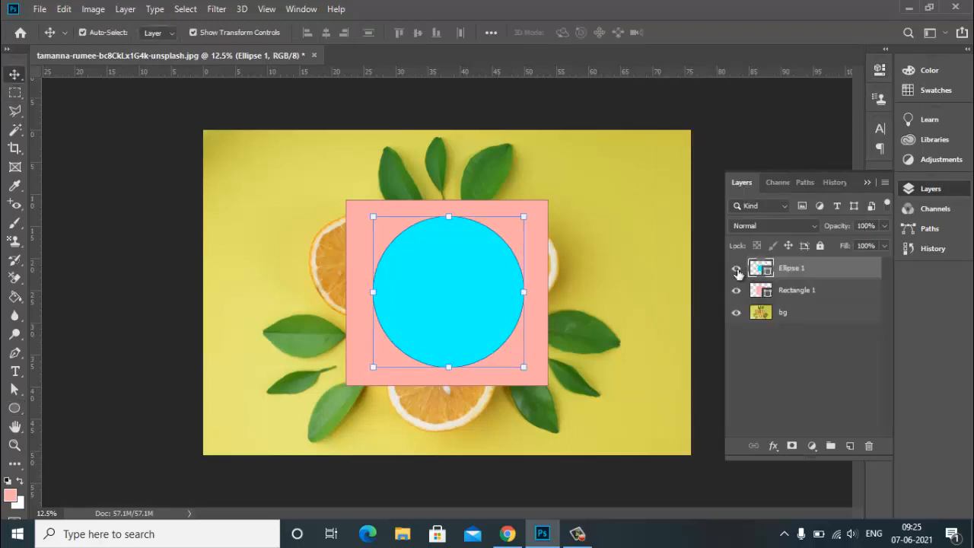
{"action": "left_click", "coordinate": [736, 269]}
{"action": "left_click", "coordinate": [736, 269]}
{"action": "left_click", "coordinate": [736, 290]}
{"action": "left_click", "coordinate": [735, 289]}
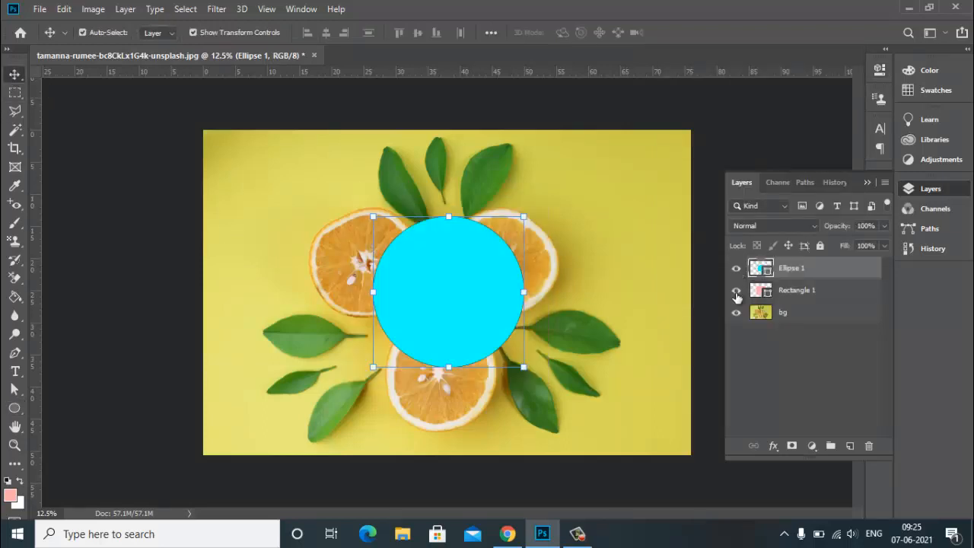
{"action": "left_click", "coordinate": [830, 395]}
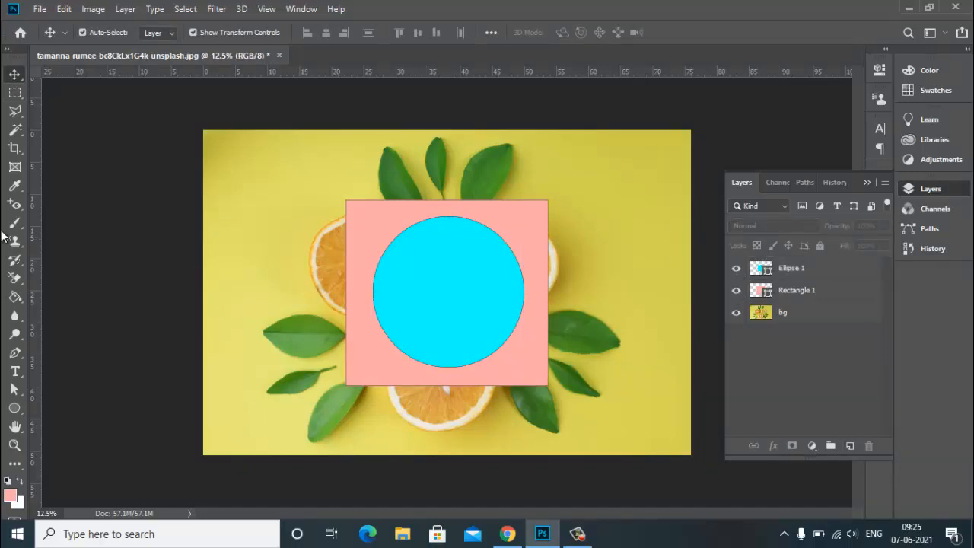
Add a text layer on the cyan circle with the word HELLO
{"action": "left_click", "coordinate": [15, 371]}
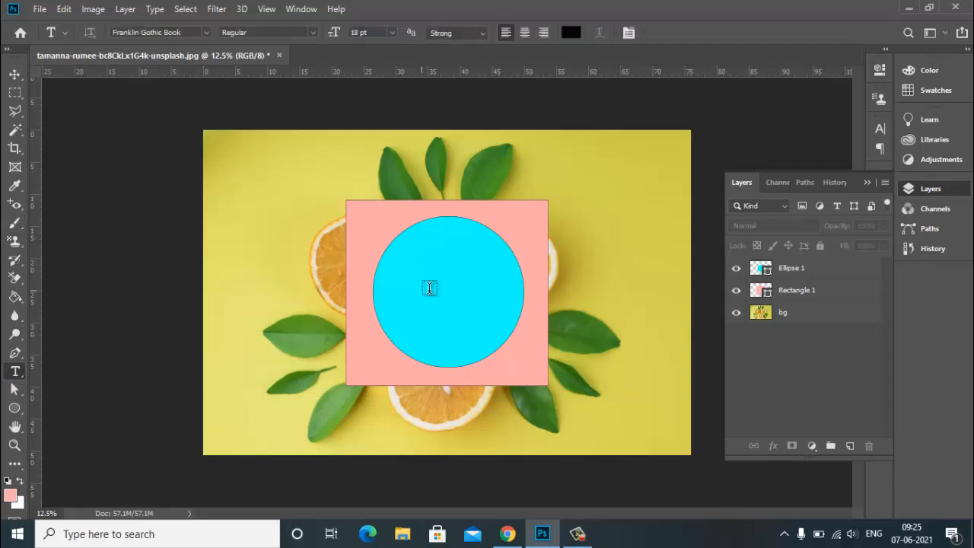
{"action": "left_click", "coordinate": [476, 307]}
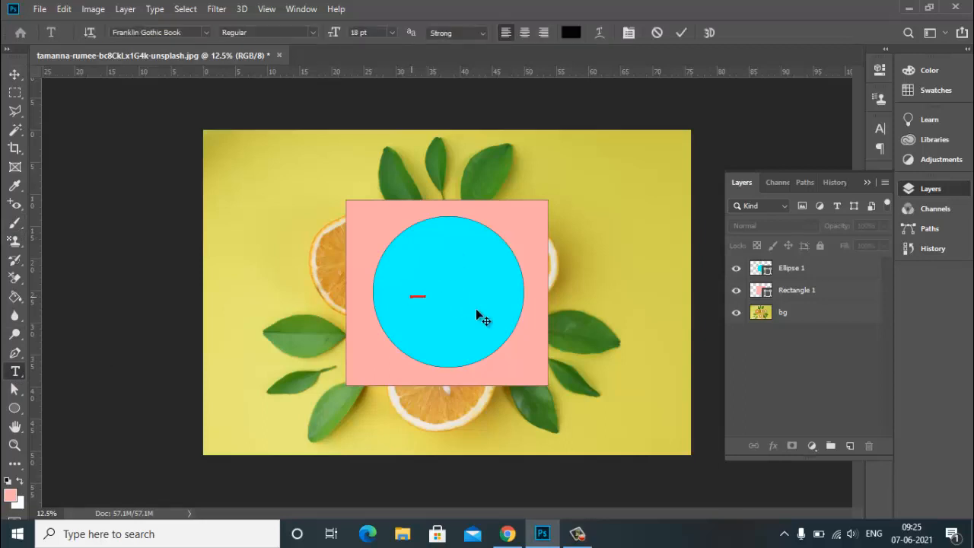
{"action": "key", "text": "BackSpace"}
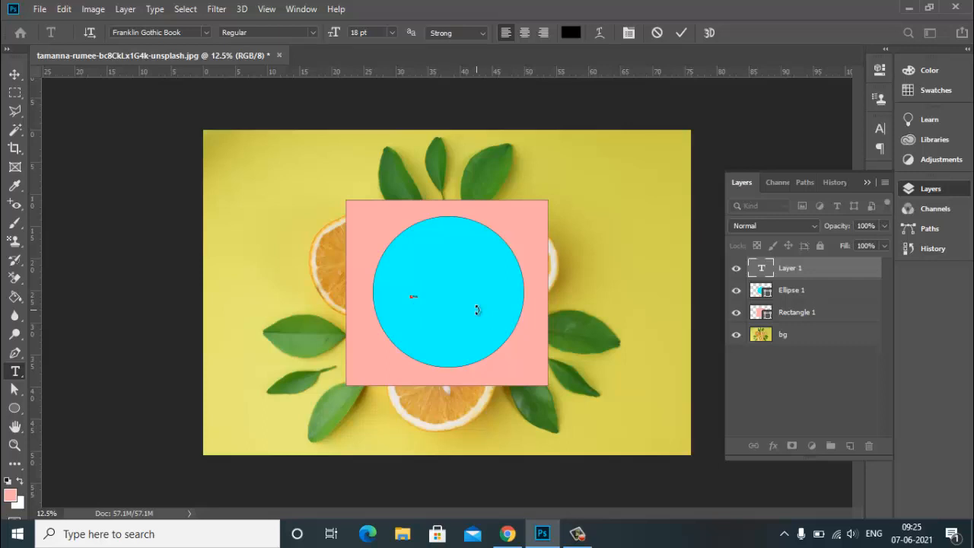
Set the font size of the whole HELLO text to 150 pt
{"action": "key", "text": "ctrl+a"}
{"action": "key", "text": "ctrl+shift+period"}
{"action": "key", "text": "ctrl+shift+period"}
{"action": "key", "text": "ctrl+shift+period"}
{"action": "left_click", "coordinate": [393, 32]}
{"action": "left_click", "coordinate": [372, 214]}
{"action": "key", "text": "ctrl+a"}
{"action": "left_click", "coordinate": [335, 32]}
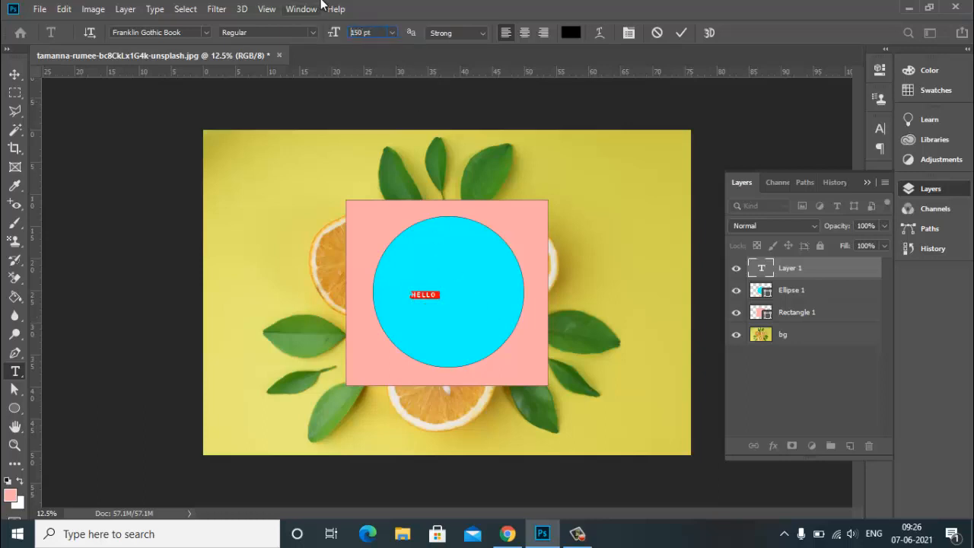
{"action": "key", "text": "Return"}
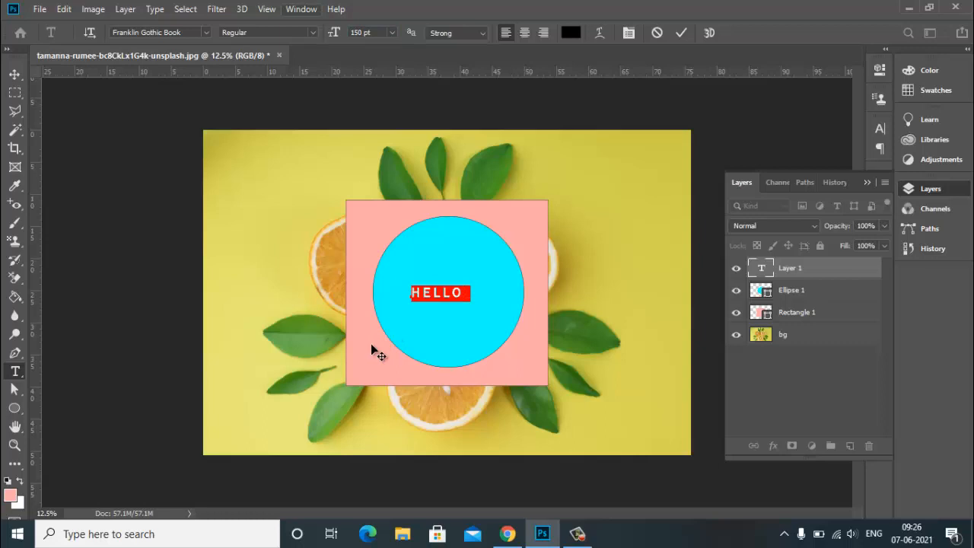
Replace the HELLO text with two lines reading WELCOME and IN PHOTOSHOP
{"action": "left_click", "coordinate": [438, 292]}
{"action": "double_click", "coordinate": [445, 294]}
{"action": "type", "text": "WEL"}
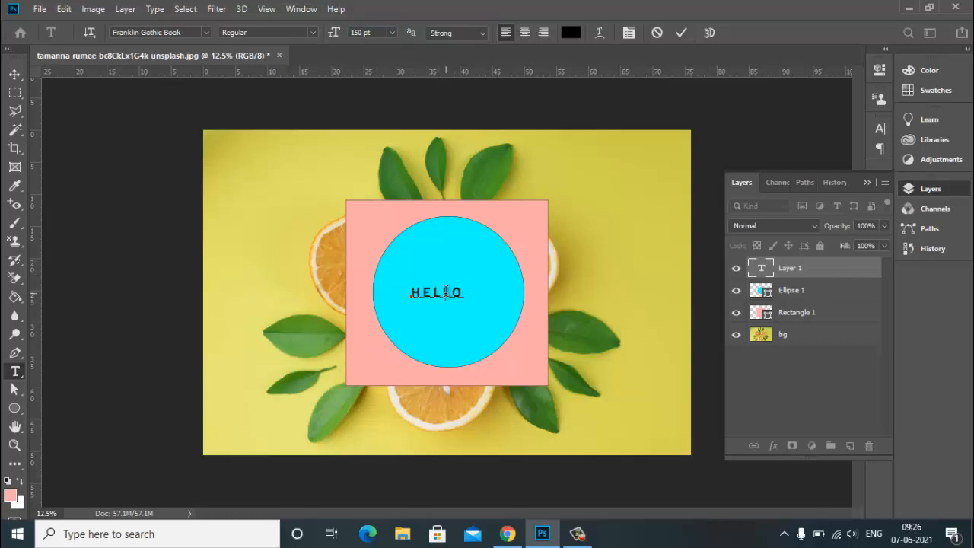
{"action": "type", "text": "COM"}
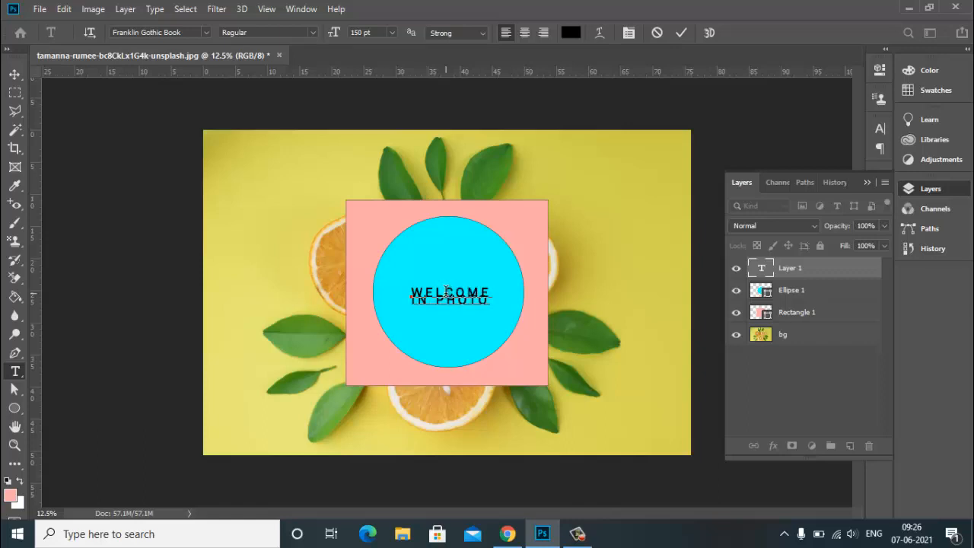
{"action": "type", "text": "E"}
{"action": "key", "text": "Return"}
{"action": "type", "text": "IN PHOTOSHOP"}
Set the leading of both text lines to Auto, commit the text and close the character settings
{"action": "key", "text": "ctrl+a"}
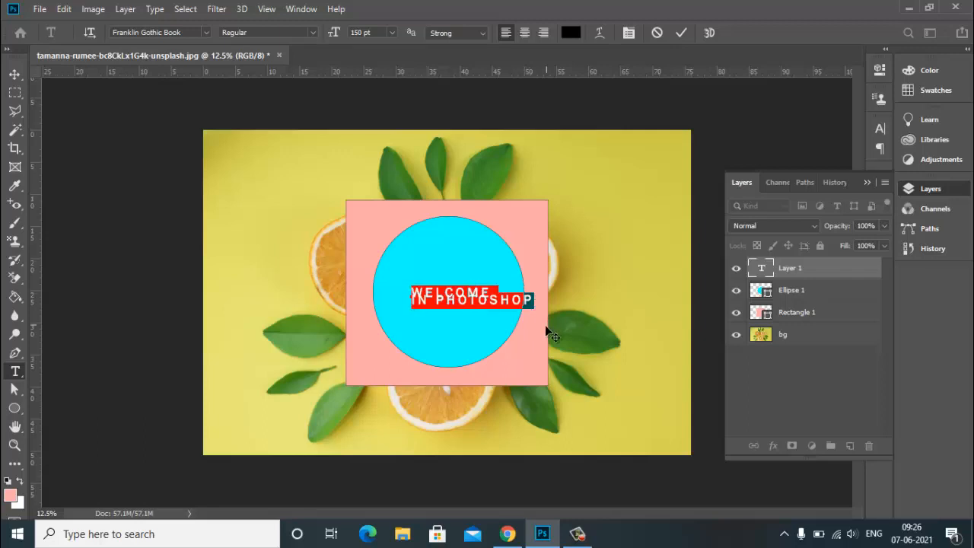
{"action": "key", "text": "ctrl"}
{"action": "key", "text": "ctrl+t"}
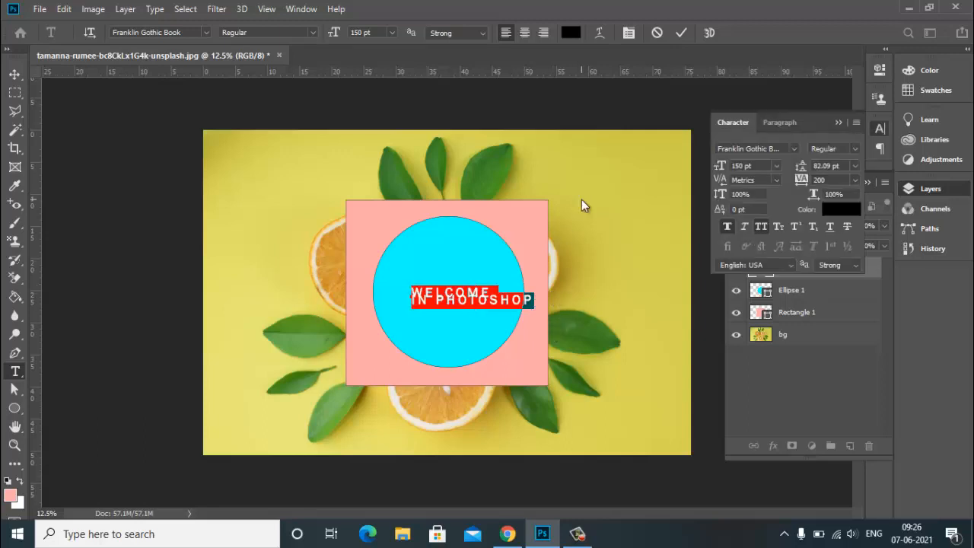
{"action": "left_click", "coordinate": [853, 165]}
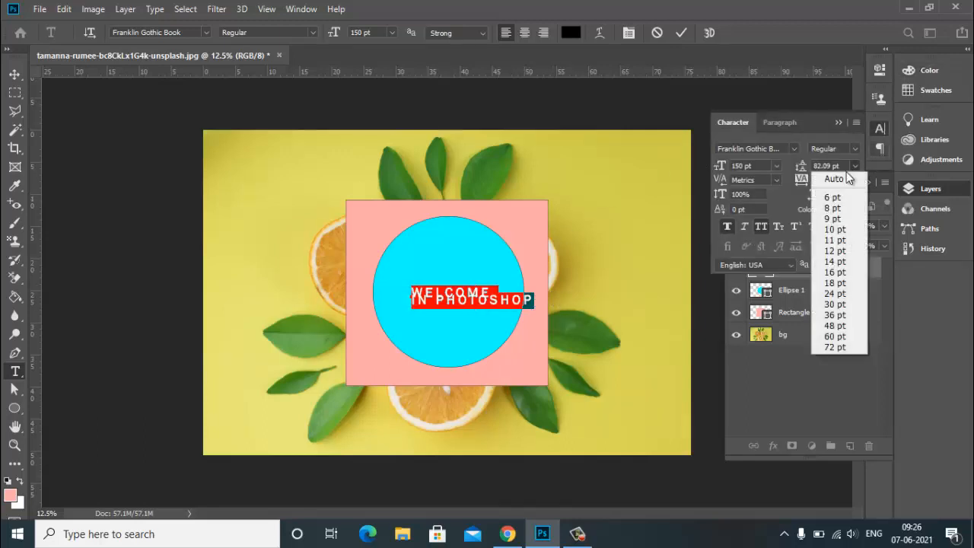
{"action": "left_click", "coordinate": [833, 325]}
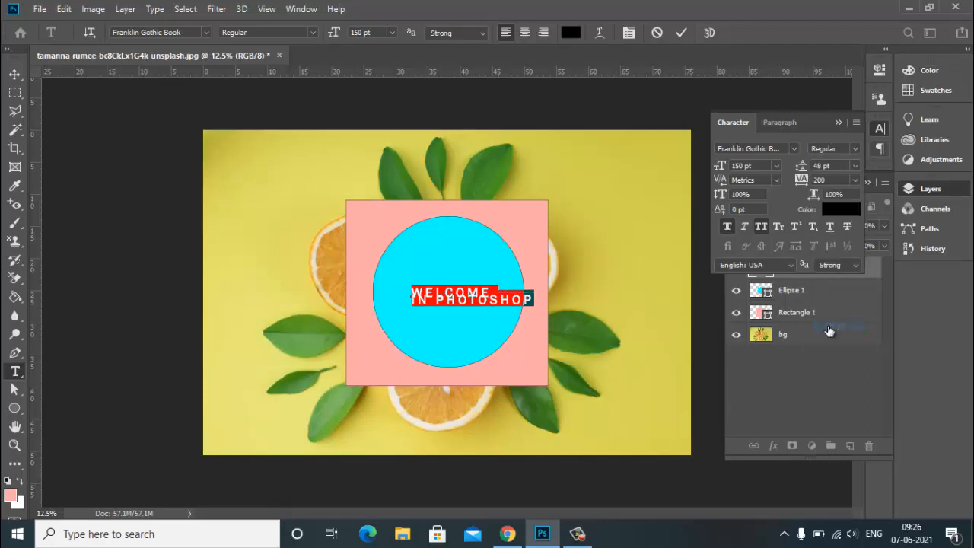
{"action": "left_click", "coordinate": [855, 165]}
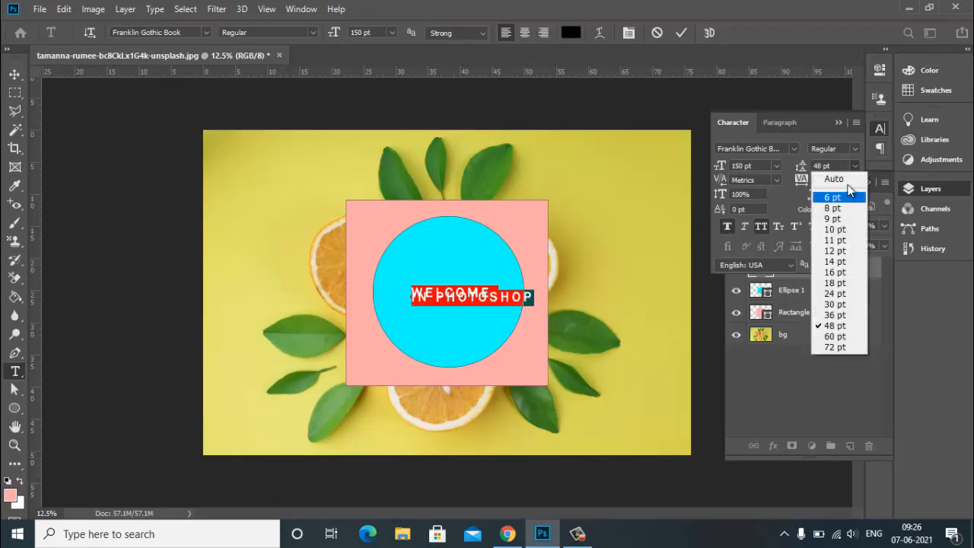
{"action": "left_click", "coordinate": [826, 178]}
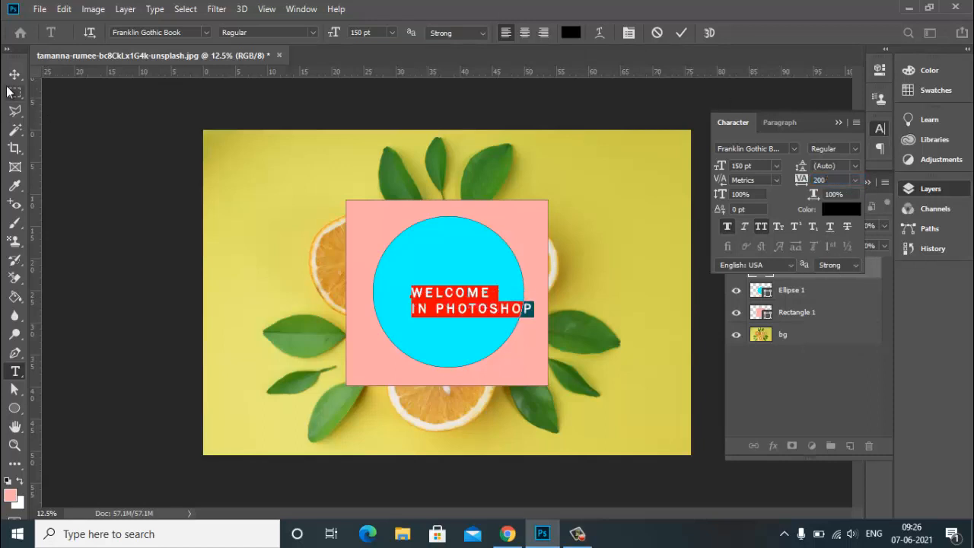
{"action": "left_click", "coordinate": [13, 76]}
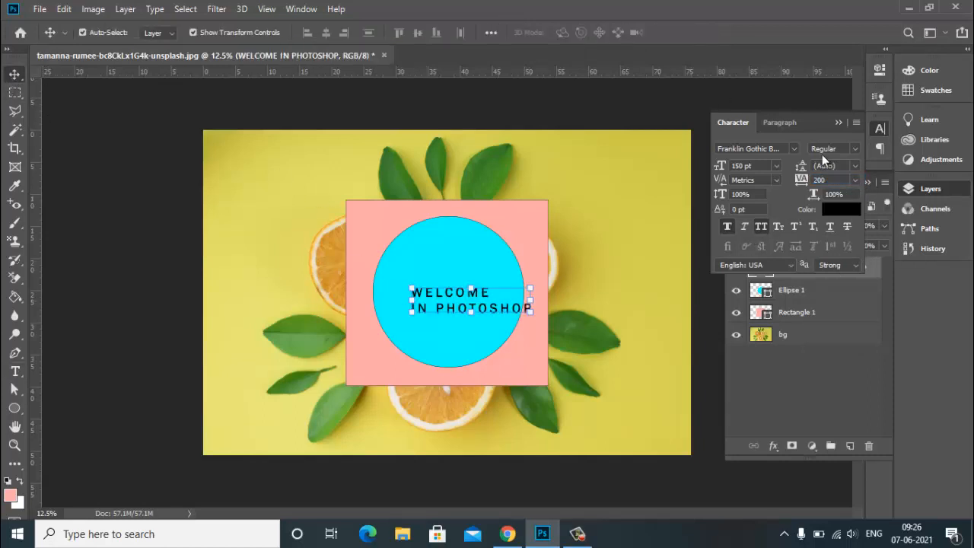
{"action": "left_click", "coordinate": [838, 122]}
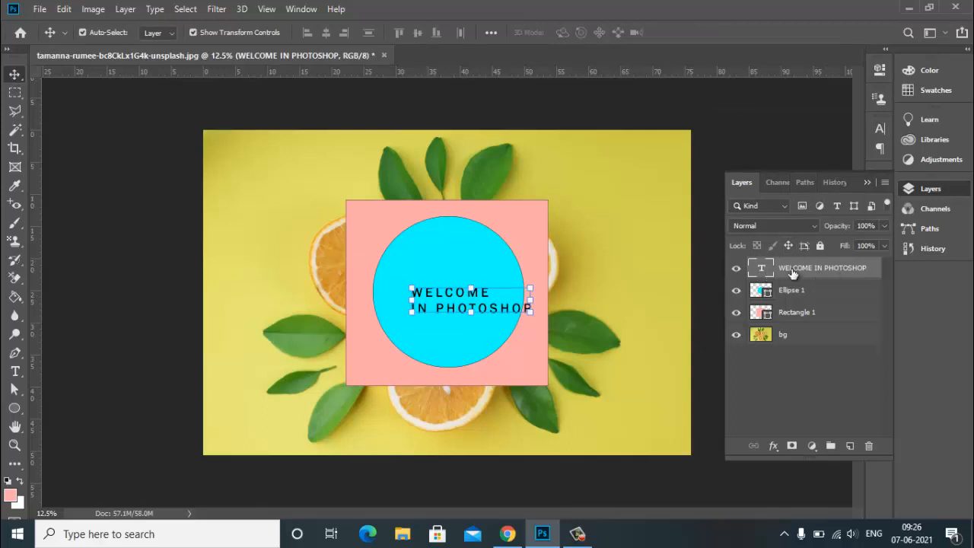
Centre-align the WELCOME IN PHOTOSHOP text and move it to the middle of the cyan circle
{"action": "left_click", "coordinate": [710, 147]}
{"action": "left_click", "coordinate": [454, 300]}
{"action": "left_click", "coordinate": [15, 371]}
{"action": "left_click", "coordinate": [448, 297]}
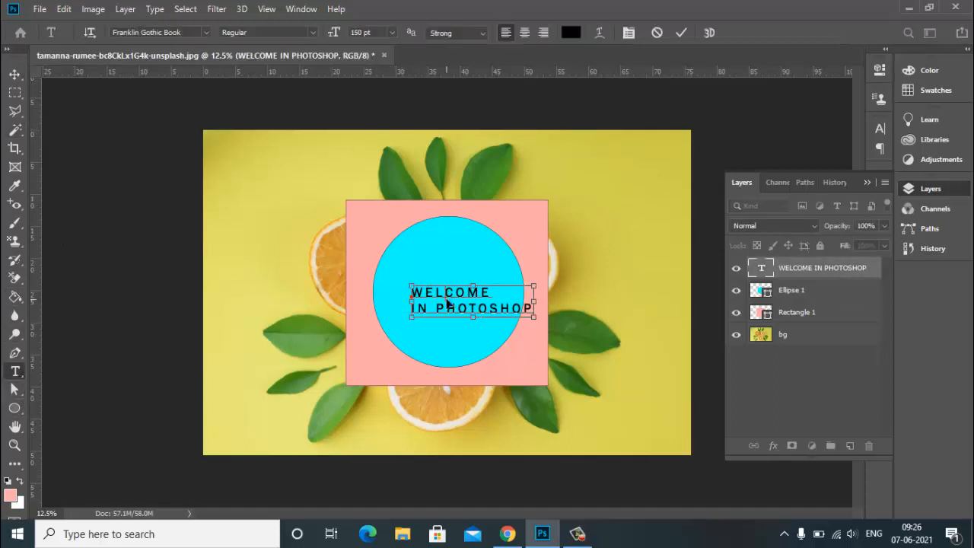
{"action": "key", "text": "ctrl+a"}
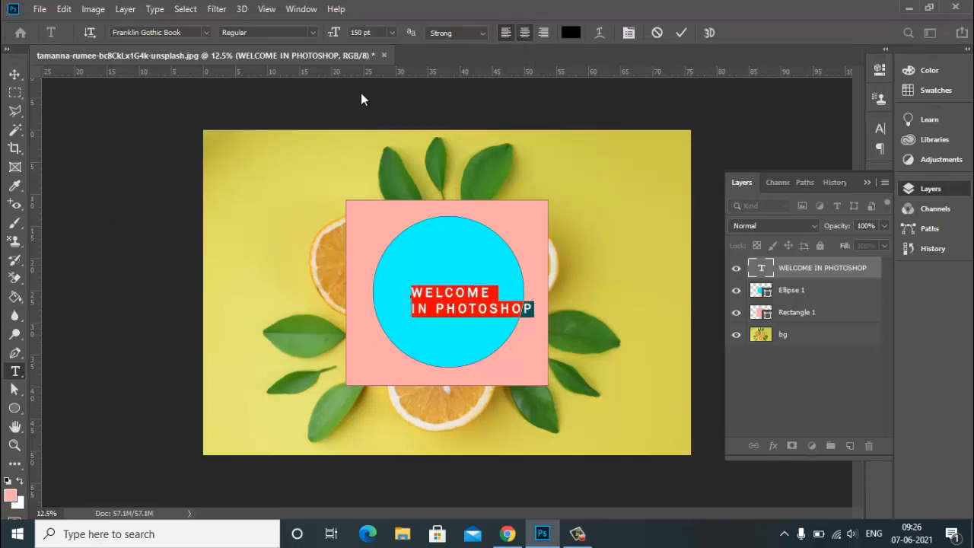
{"action": "left_click", "coordinate": [14, 73]}
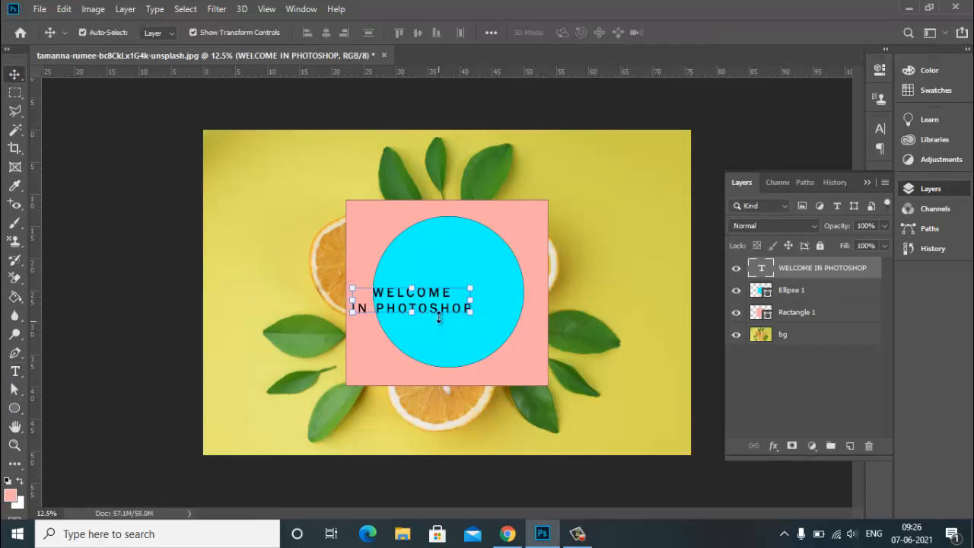
{"action": "left_click_drag", "start_coordinate": [440, 299], "coordinate": [468, 289]}
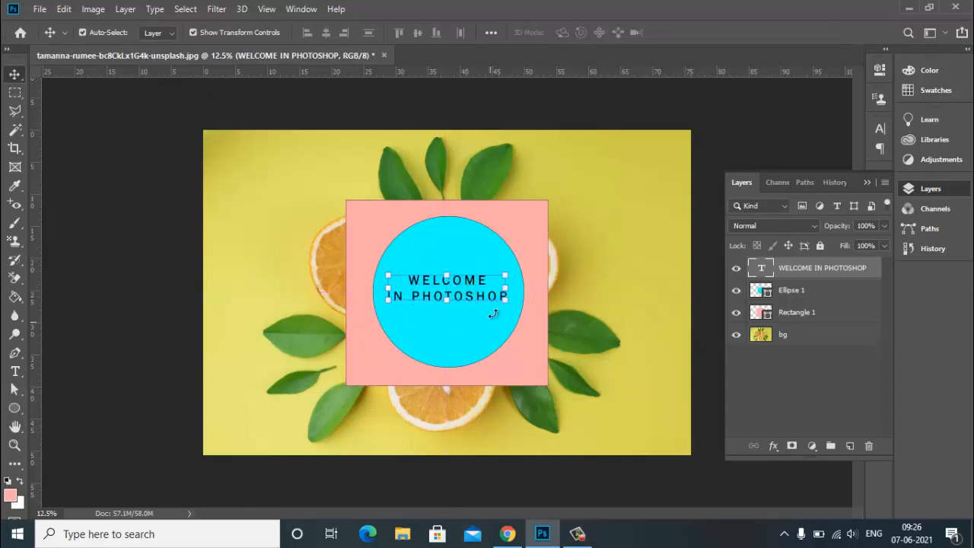
{"action": "left_click", "coordinate": [754, 145]}
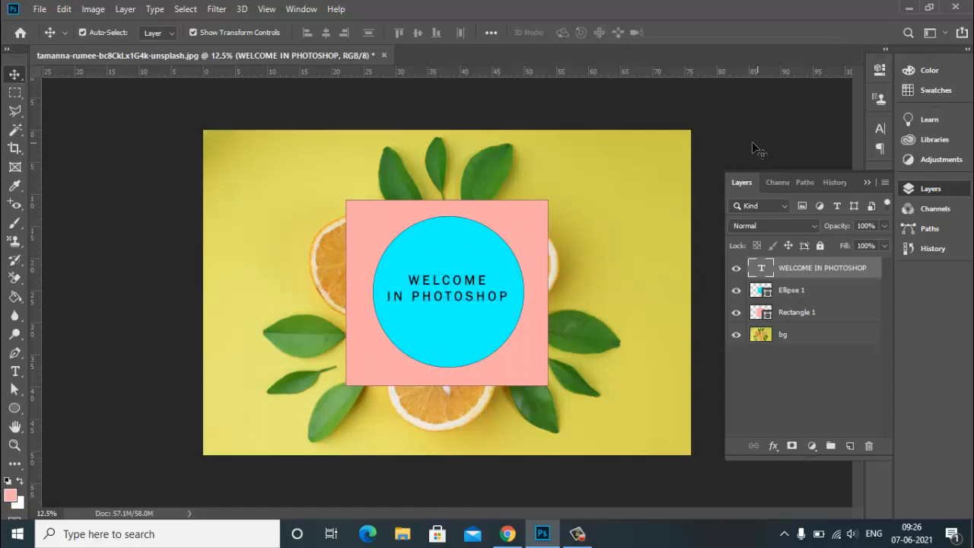
Move the cyan circle right across the rectangle's right edge, and select the text layer and the circle layer in turn
{"action": "left_click_drag", "start_coordinate": [514, 266], "coordinate": [587, 275]}
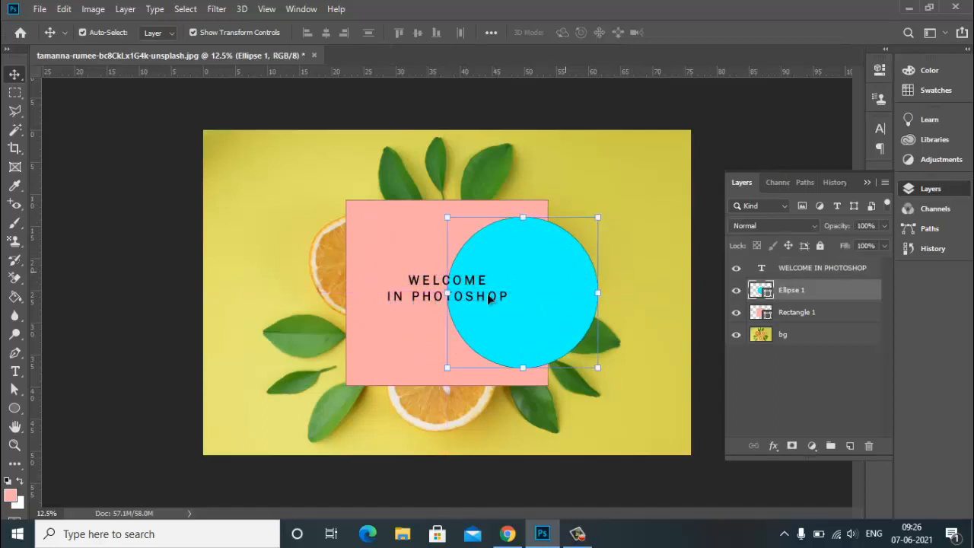
{"action": "left_click", "coordinate": [423, 283]}
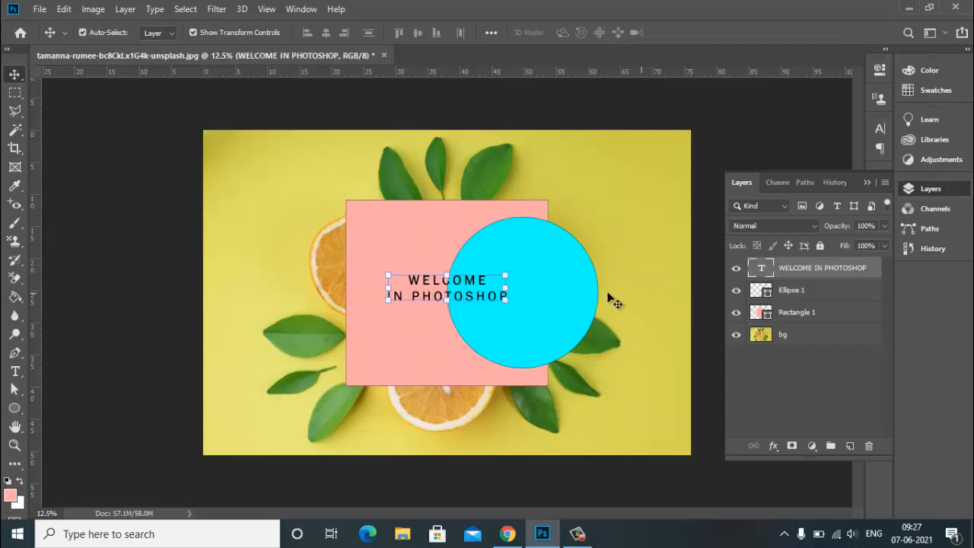
{"action": "left_click", "coordinate": [576, 305]}
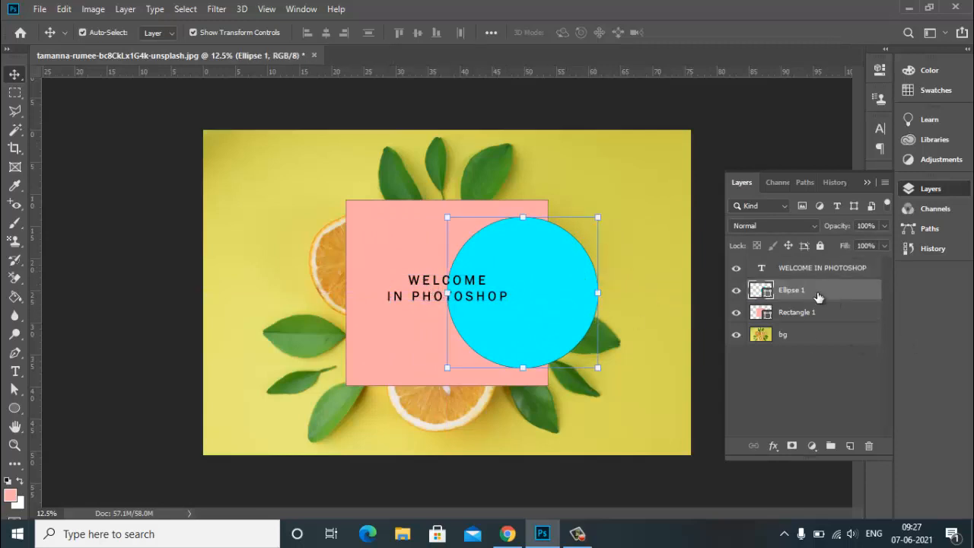
Move the WELCOME IN PHOTOSHOP text across the circle's right edge, and restack its layer below the rectangle layer, finally between the circle and rectangle layers
{"action": "mouse_move", "coordinate": [818, 298]}
{"action": "left_mouse_down"}
{"action": "mouse_move", "coordinate": [811, 327]}
{"action": "mouse_move", "coordinate": [821, 269]}
{"action": "mouse_move", "coordinate": [820, 280]}
{"action": "left_mouse_up"}
{"action": "left_click_drag", "start_coordinate": [420, 287], "coordinate": [546, 288]}
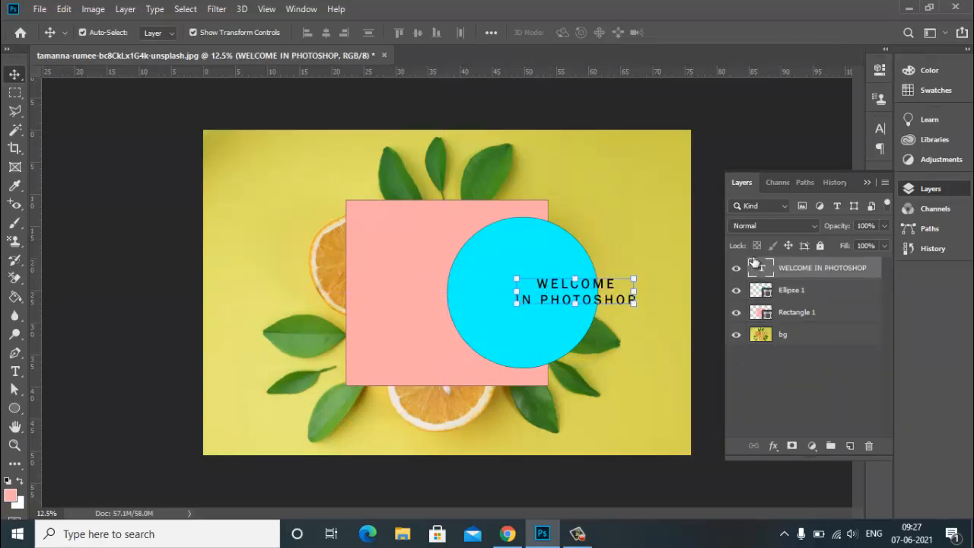
{"action": "left_click_drag", "start_coordinate": [780, 270], "coordinate": [773, 318]}
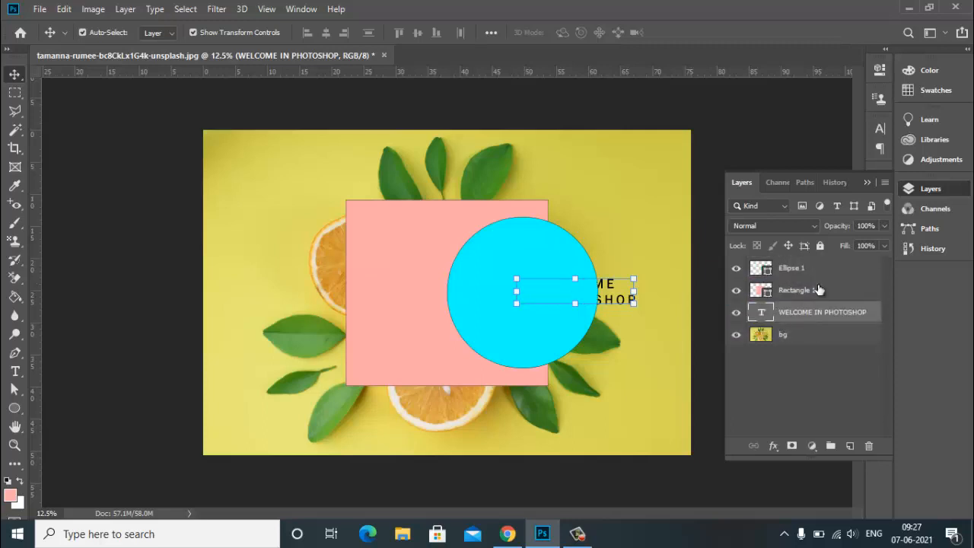
{"action": "left_click_drag", "start_coordinate": [819, 287], "coordinate": [817, 289]}
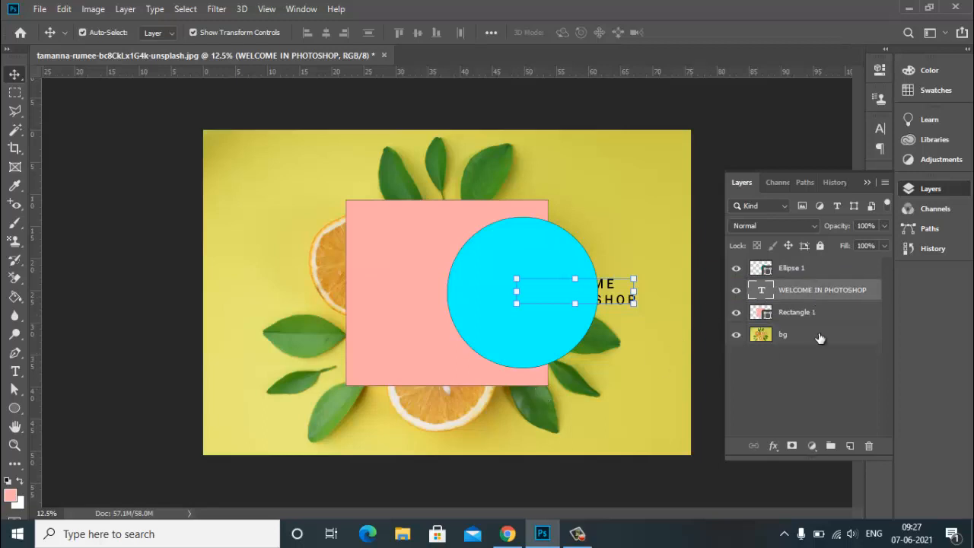
Try lowering the Ellipse 1 layer's opacity to 60%, and restore it to 100%
{"action": "left_click", "coordinate": [538, 408]}
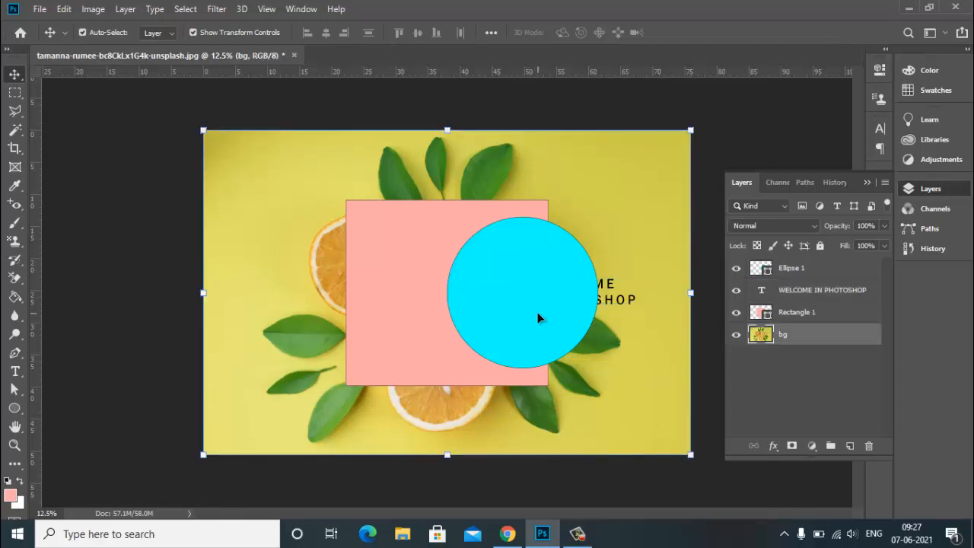
{"action": "left_click_drag", "start_coordinate": [537, 312], "coordinate": [434, 326]}
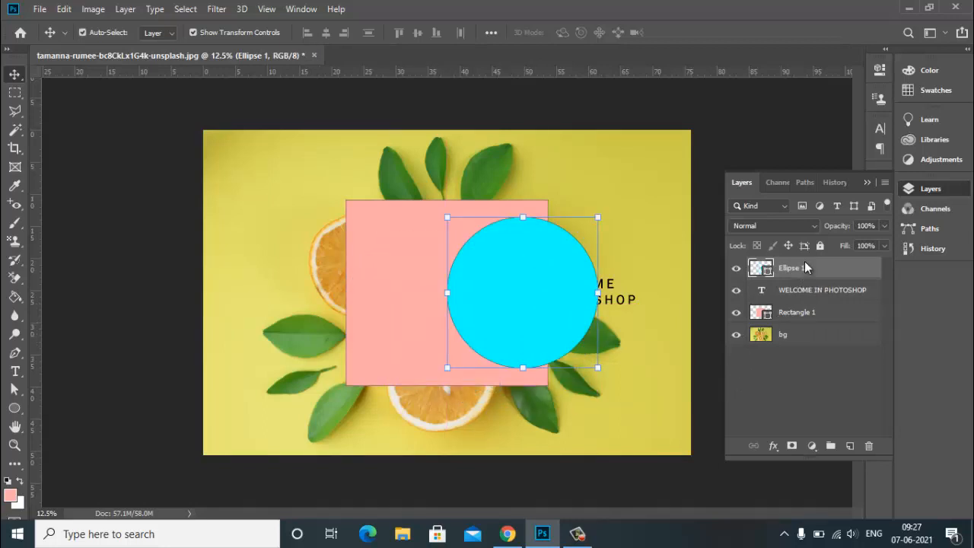
{"action": "left_click", "coordinate": [882, 245]}
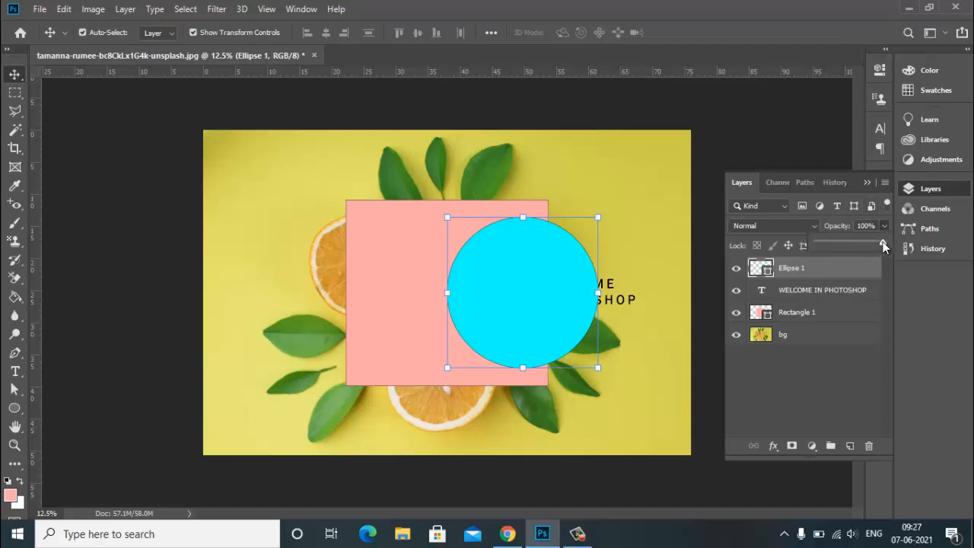
{"action": "left_click_drag", "start_coordinate": [879, 245], "coordinate": [863, 245]}
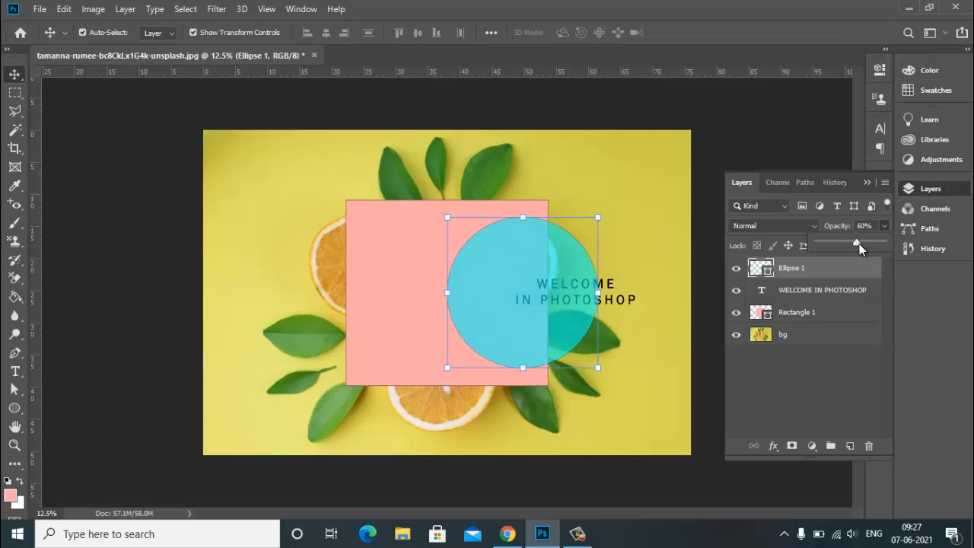
{"action": "left_click_drag", "start_coordinate": [857, 243], "coordinate": [907, 245]}
Move the cyan circle to the centre of the pink rectangle, and move the text to the right of the rectangle
{"action": "left_click_drag", "start_coordinate": [543, 315], "coordinate": [468, 315]}
{"action": "left_click", "coordinate": [618, 303]}
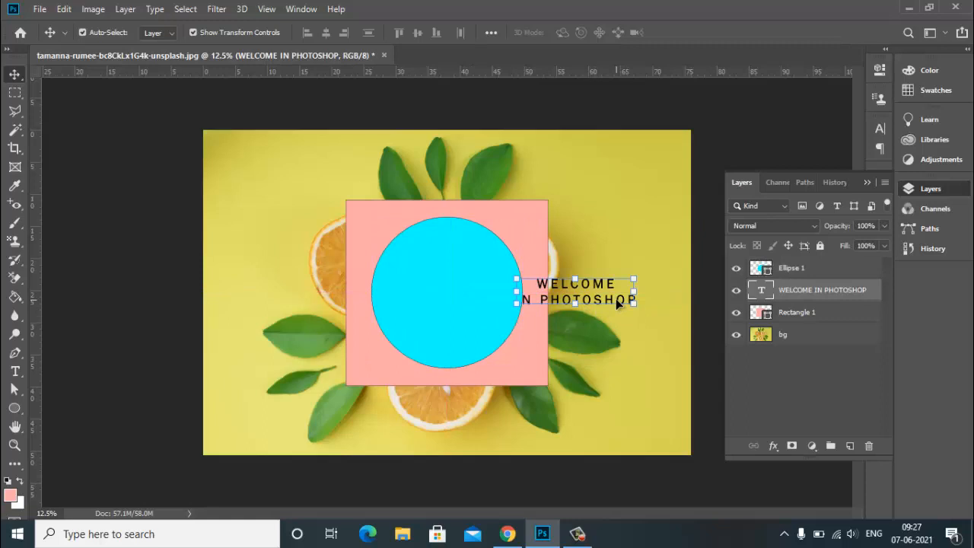
{"action": "mouse_move", "coordinate": [618, 303]}
{"action": "left_mouse_down"}
{"action": "mouse_move", "coordinate": [474, 302]}
{"action": "mouse_move", "coordinate": [679, 303]}
{"action": "mouse_move", "coordinate": [617, 303]}
{"action": "left_mouse_up"}
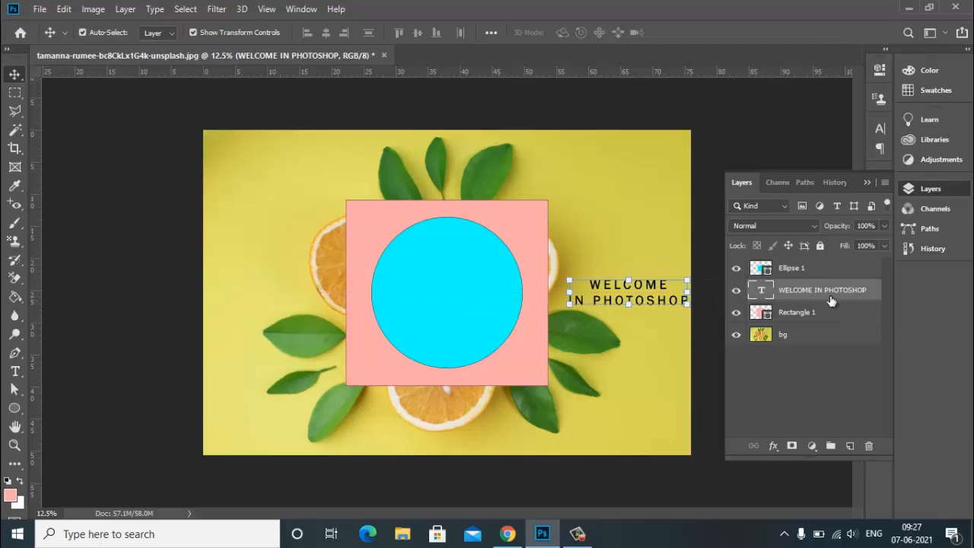
Bring the text layer above the Ellipse 1 layer, place the text in the middle of the circle, and deselect all layers
{"action": "left_click_drag", "start_coordinate": [828, 297], "coordinate": [829, 266]}
{"action": "left_click_drag", "start_coordinate": [568, 286], "coordinate": [404, 279]}
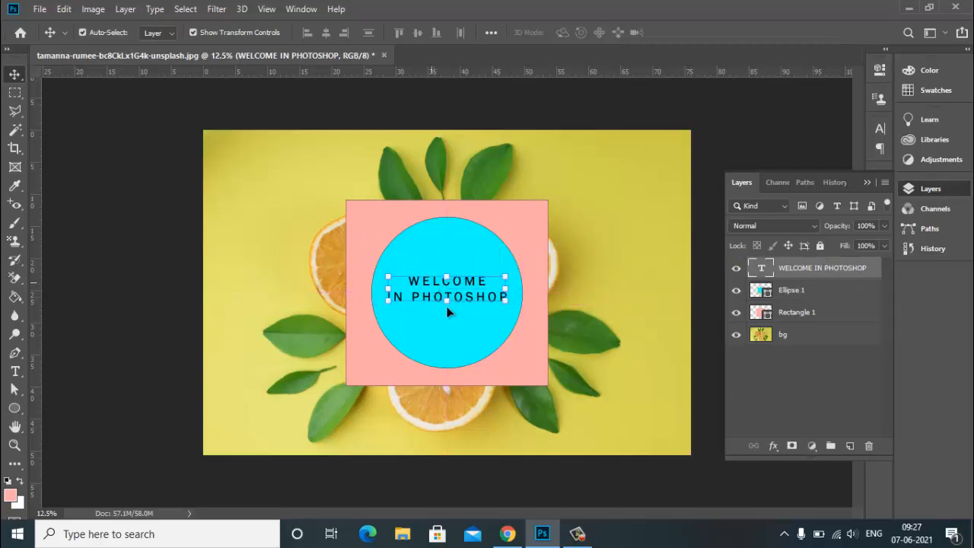
{"action": "left_click", "coordinate": [763, 385]}
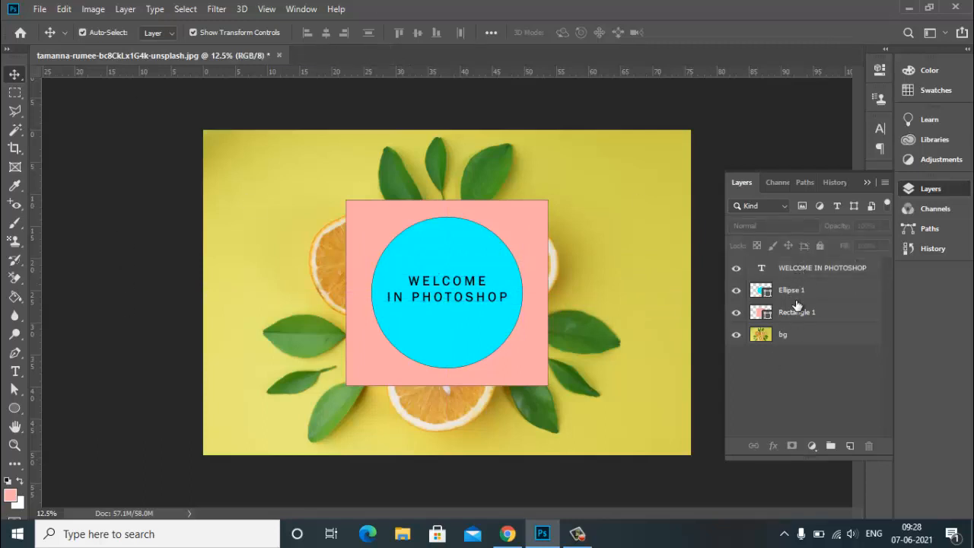
Select the text, Ellipse 1 and Rectangle 1 layers together and merge them into a single layer
{"action": "left_click", "coordinate": [802, 307]}
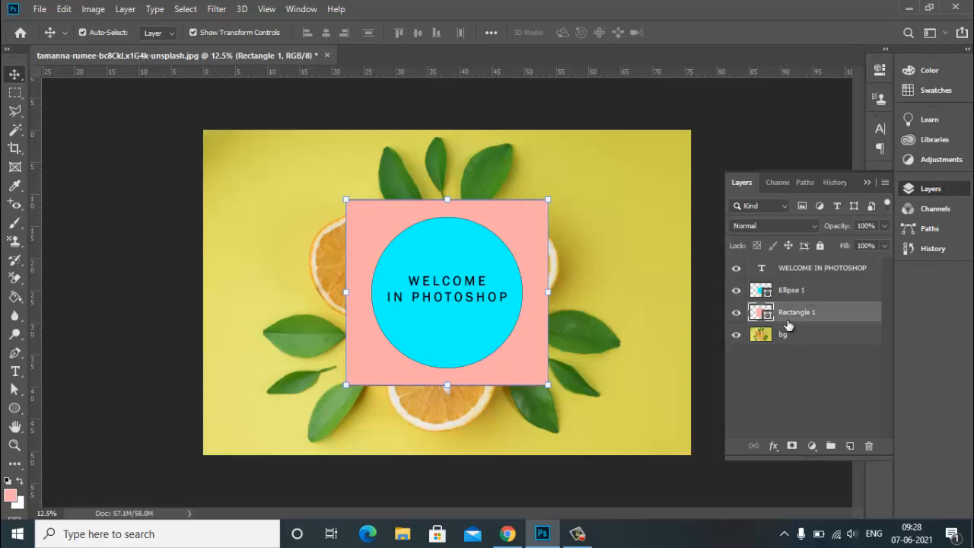
{"action": "left_click", "coordinate": [791, 276]}
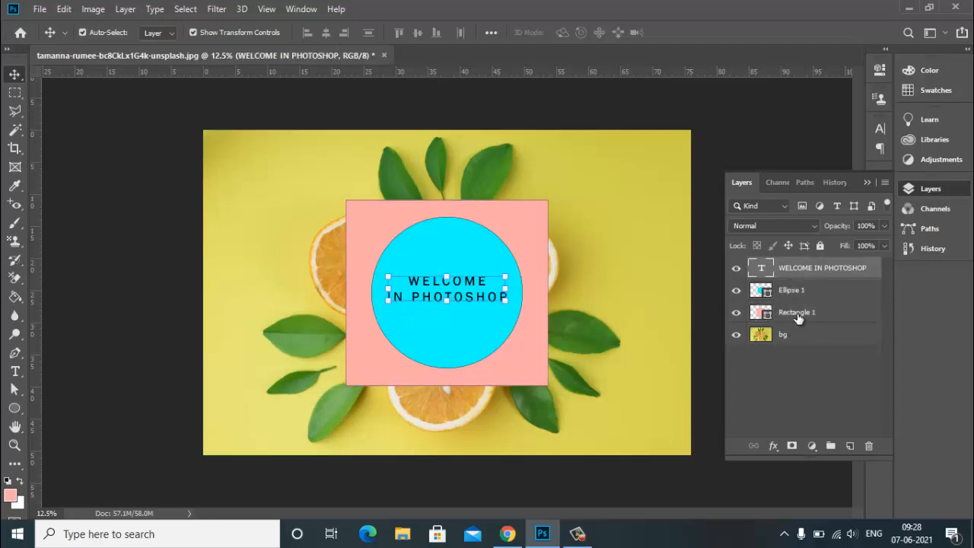
{"action": "left_click", "coordinate": [797, 319], "text": "shift"}
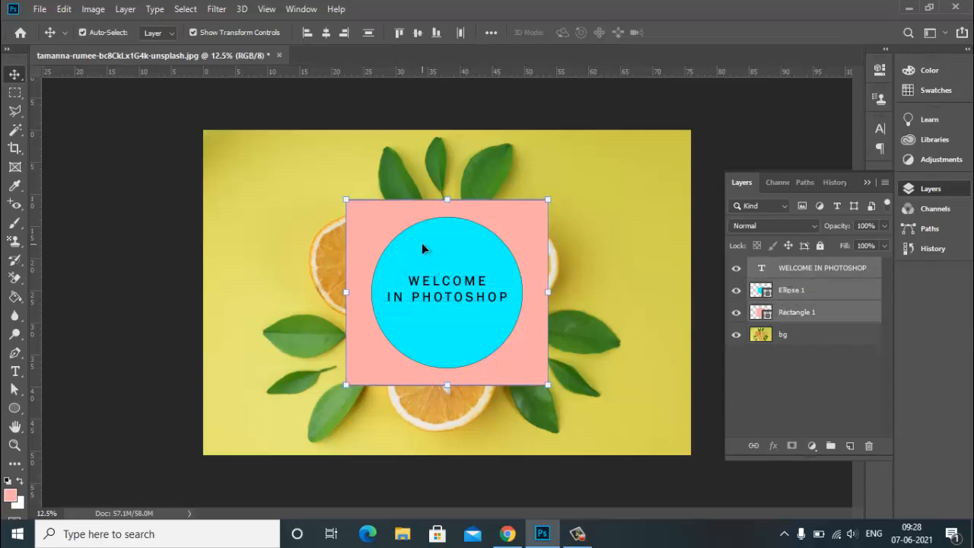
{"action": "mouse_move", "coordinate": [451, 274]}
{"action": "left_mouse_down"}
{"action": "mouse_move", "coordinate": [605, 228]}
{"action": "mouse_move", "coordinate": [320, 200]}
{"action": "mouse_move", "coordinate": [413, 257]}
{"action": "mouse_move", "coordinate": [518, 215]}
{"action": "mouse_move", "coordinate": [432, 248]}
{"action": "mouse_move", "coordinate": [459, 277]}
{"action": "left_mouse_up"}
{"action": "left_click", "coordinate": [114, 9]}
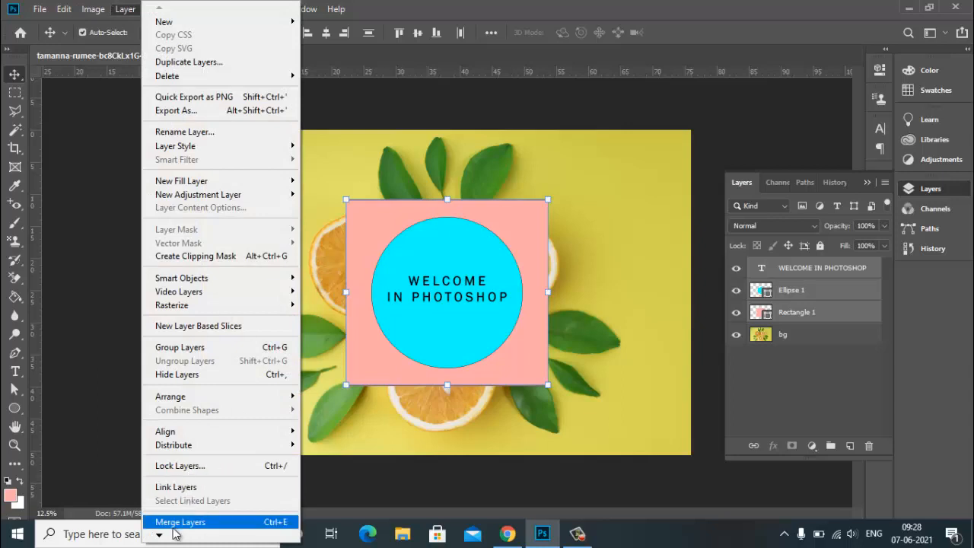
{"action": "mouse_move", "coordinate": [159, 536]}
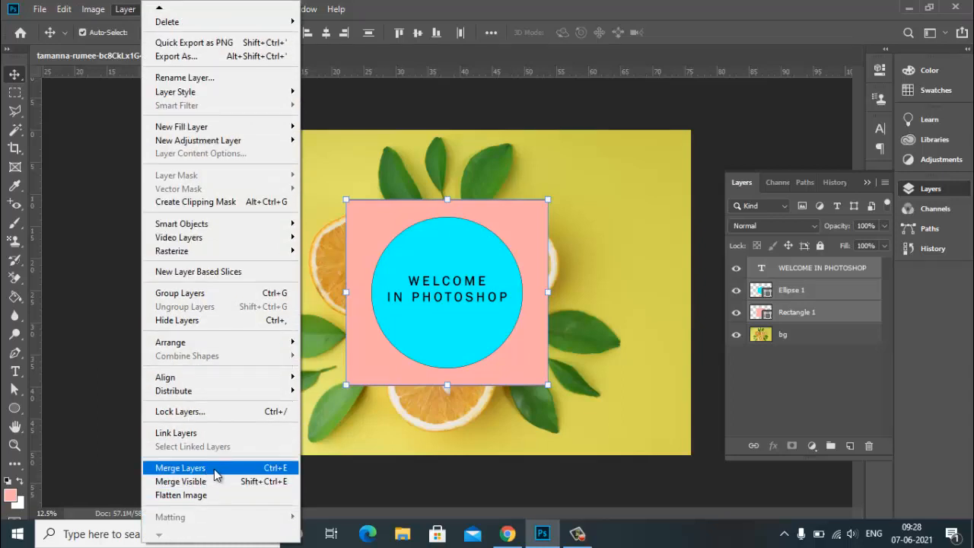
{"action": "left_click", "coordinate": [216, 474]}
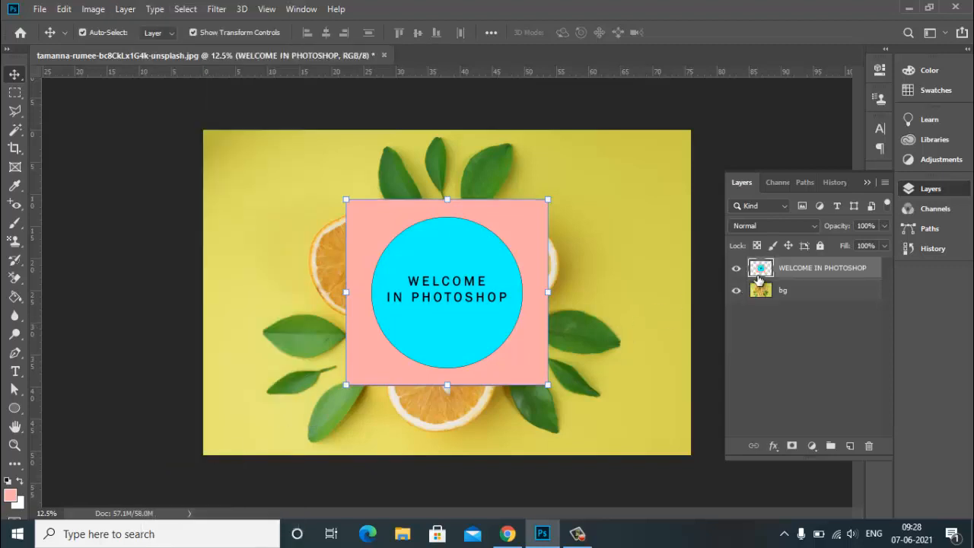
Hide and show the merged layer repeatedly, and move it around the canvas to test it as one object
{"action": "left_click", "coordinate": [737, 269]}
{"action": "left_click", "coordinate": [737, 268]}
{"action": "left_click", "coordinate": [737, 268]}
{"action": "left_click", "coordinate": [737, 269]}
{"action": "left_click_drag", "start_coordinate": [498, 320], "coordinate": [574, 312]}
{"action": "left_click_drag", "start_coordinate": [477, 317], "coordinate": [453, 337]}
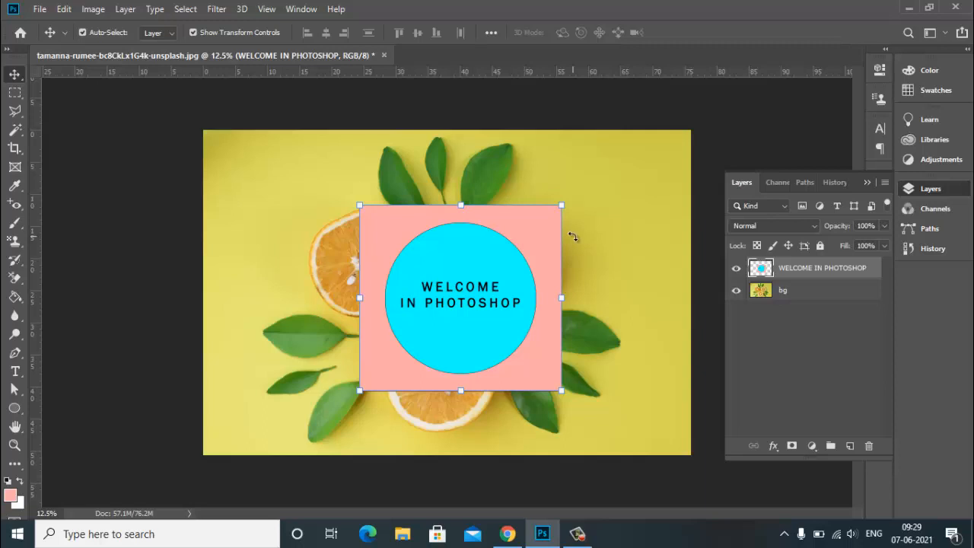
{"action": "left_click", "coordinate": [732, 260]}
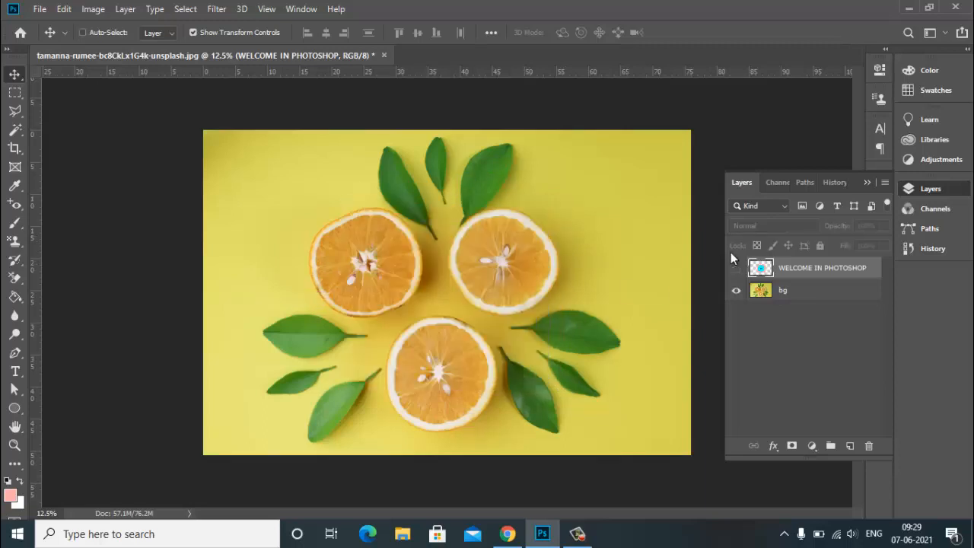
{"action": "left_click", "coordinate": [731, 260]}
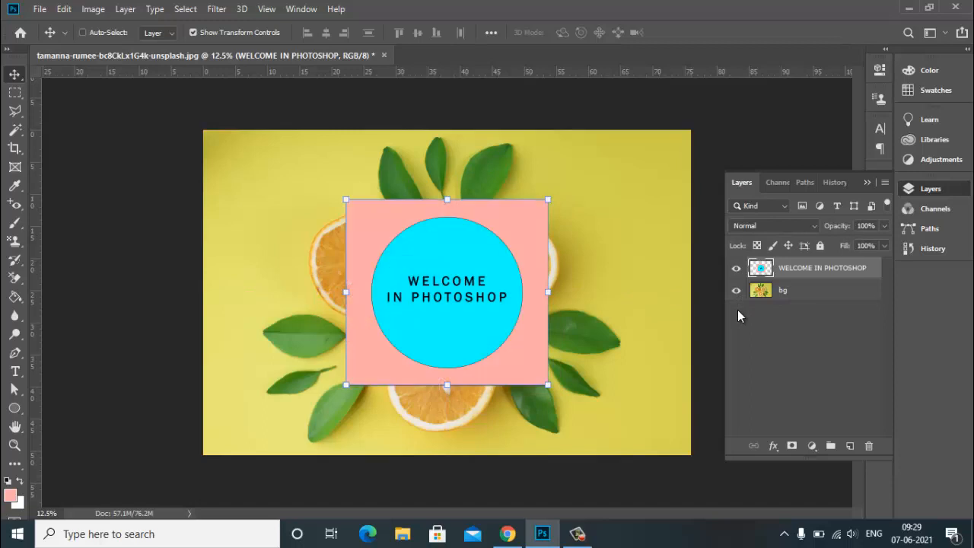
Undo the changes back to before the layer merge, and select the text and Ellipse 1 layers in turn
{"action": "key", "text": "ctrl+z"}
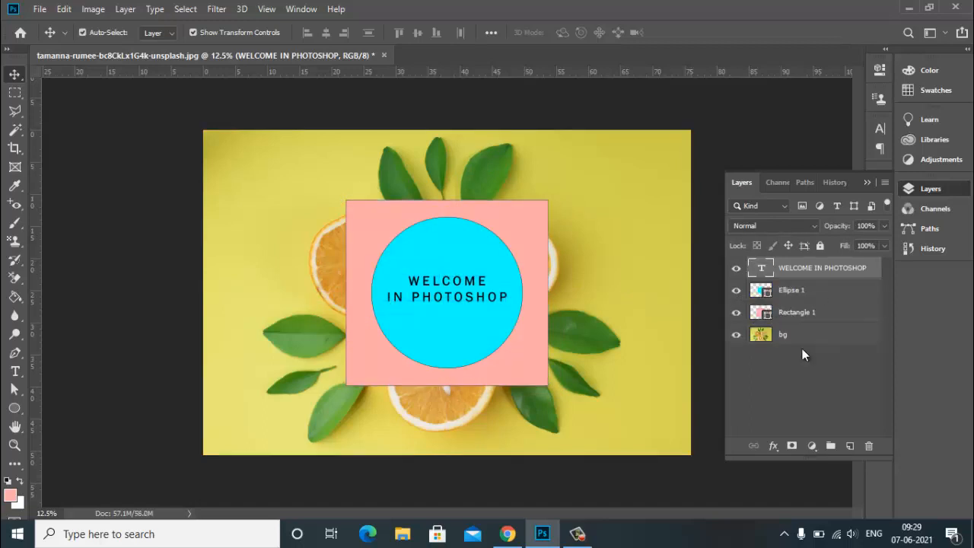
{"action": "left_click", "coordinate": [802, 348]}
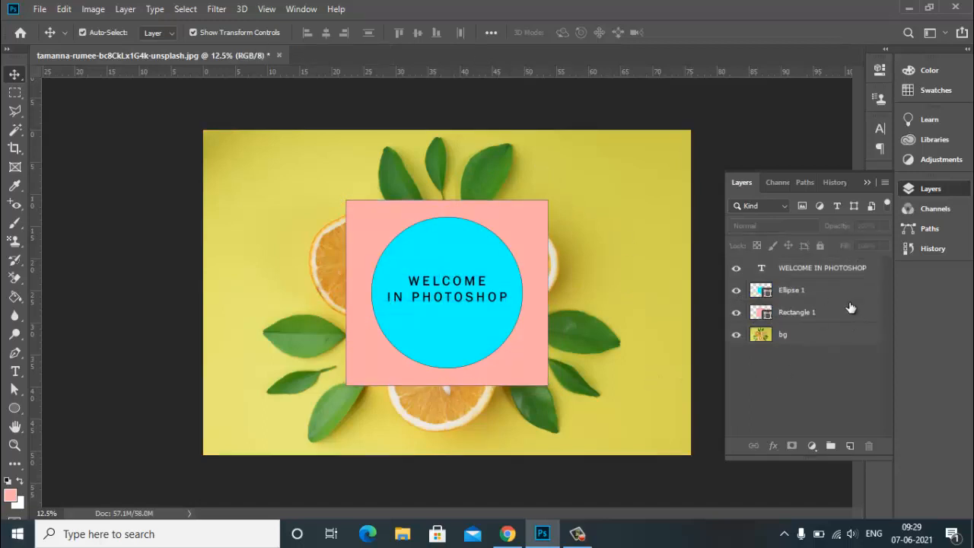
{"action": "left_click", "coordinate": [833, 275]}
{"action": "left_click", "coordinate": [816, 298]}
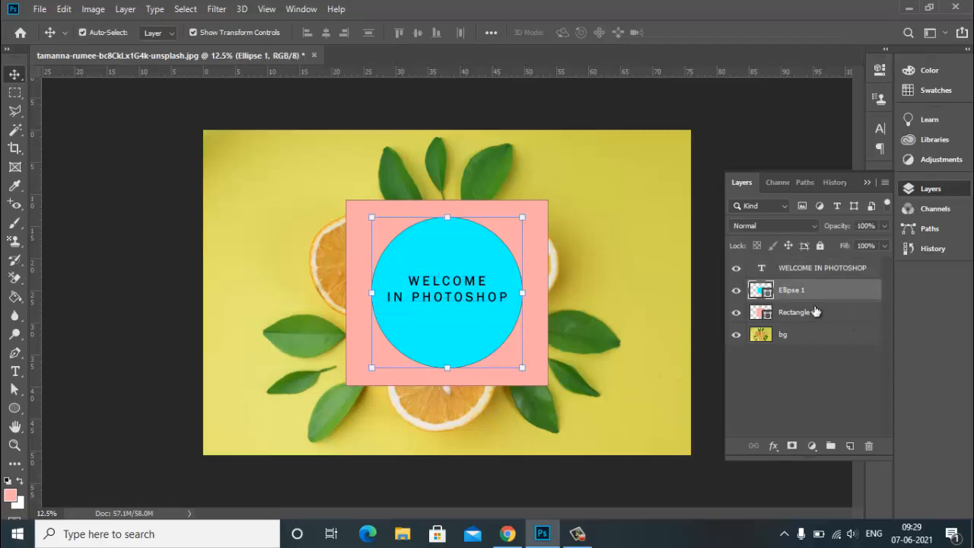
Group the text, Ellipse 1 and Rectangle 1 layers, and name the group SHAPES & TEXT
{"action": "left_click", "coordinate": [815, 313]}
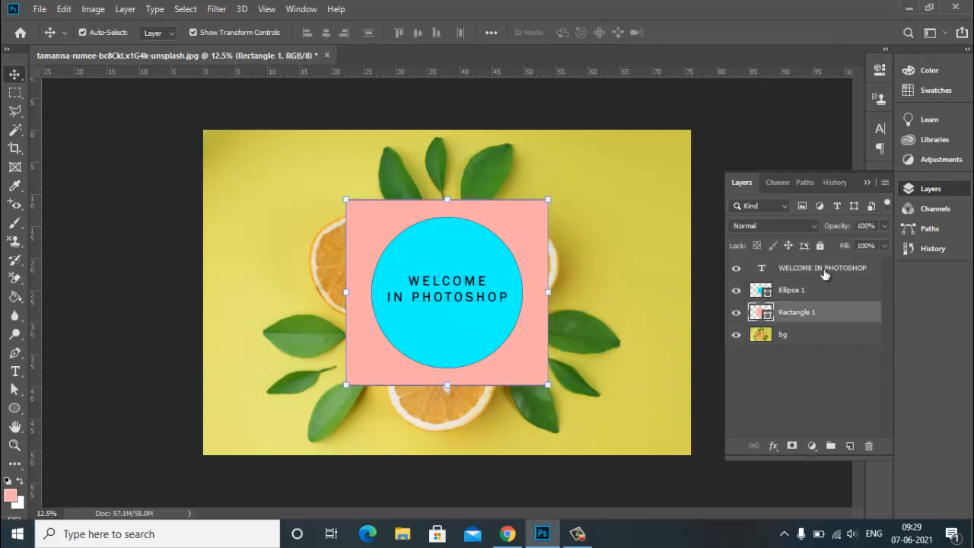
{"action": "left_click", "coordinate": [824, 271], "text": "shift"}
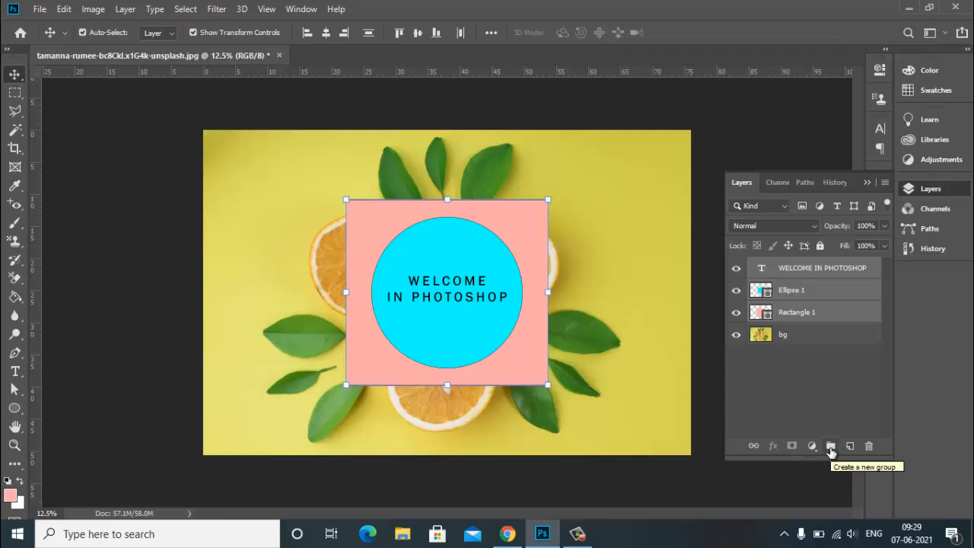
{"action": "left_click", "coordinate": [831, 447]}
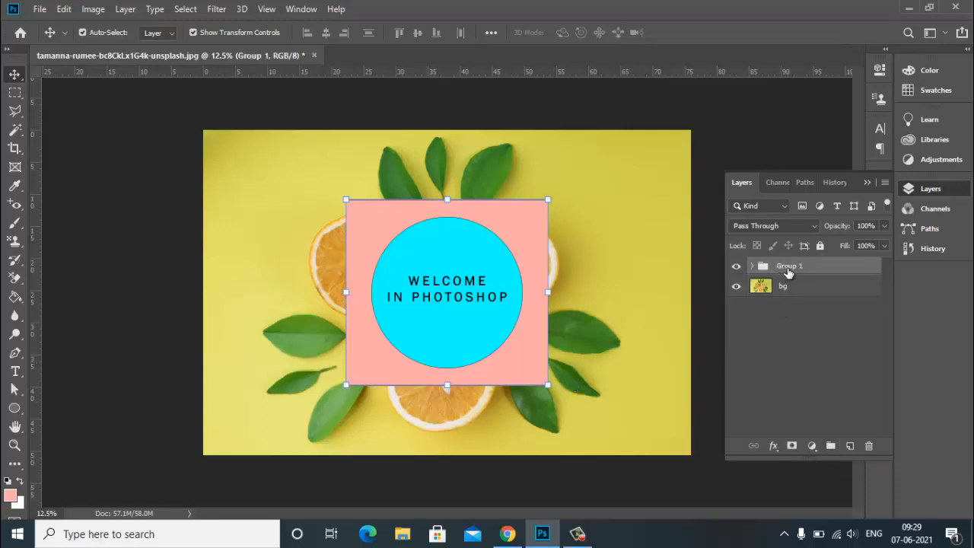
{"action": "double_click", "coordinate": [789, 267]}
{"action": "type", "text": "SHAPES & TEXT"}
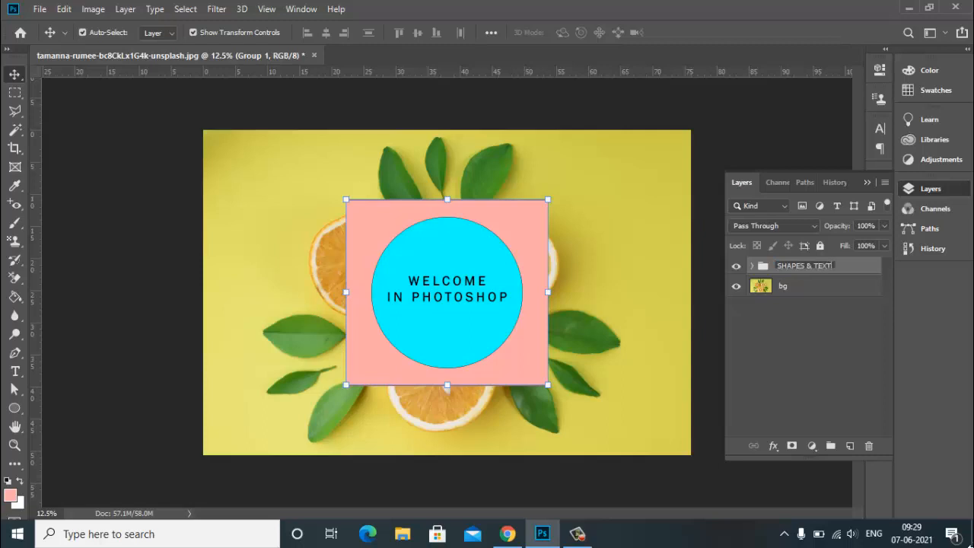
{"action": "key", "text": "Return"}
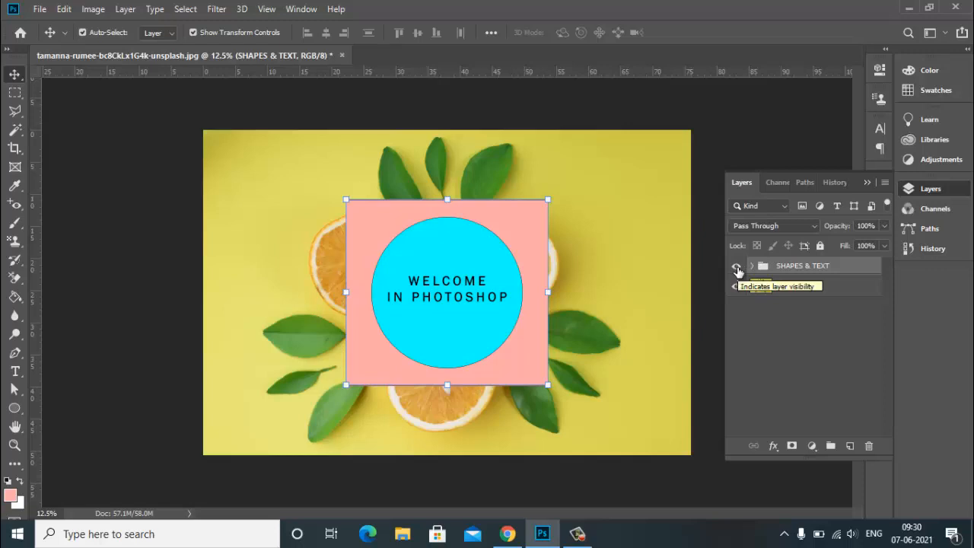
Hide and show the SHAPES & TEXT group, and expand and collapse it to view its layers
{"action": "left_click", "coordinate": [736, 270]}
{"action": "left_click", "coordinate": [736, 270]}
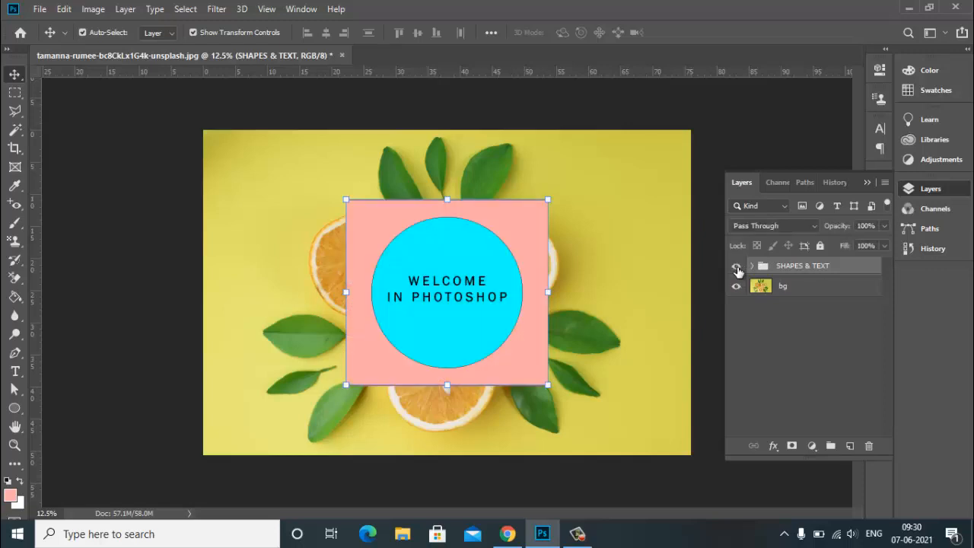
{"action": "left_click", "coordinate": [752, 266]}
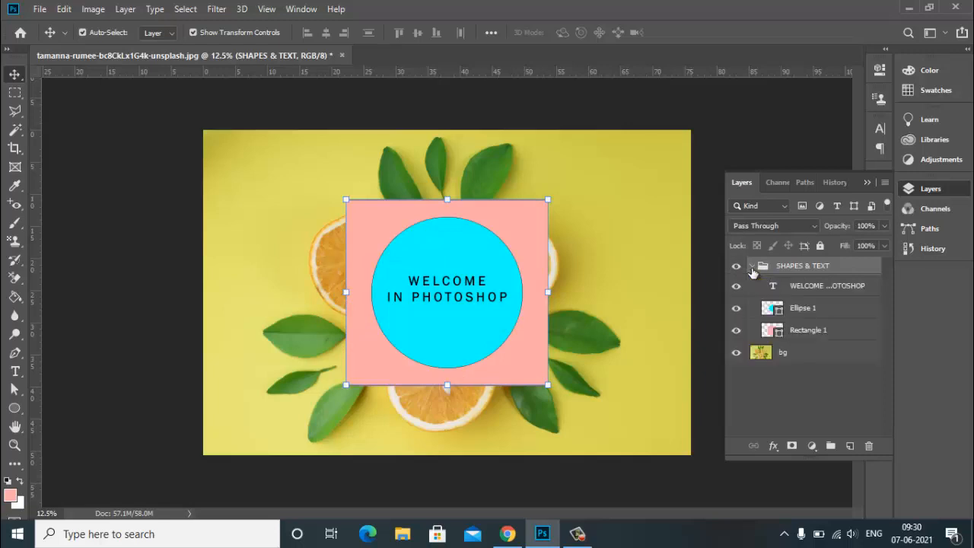
{"action": "left_click", "coordinate": [752, 266]}
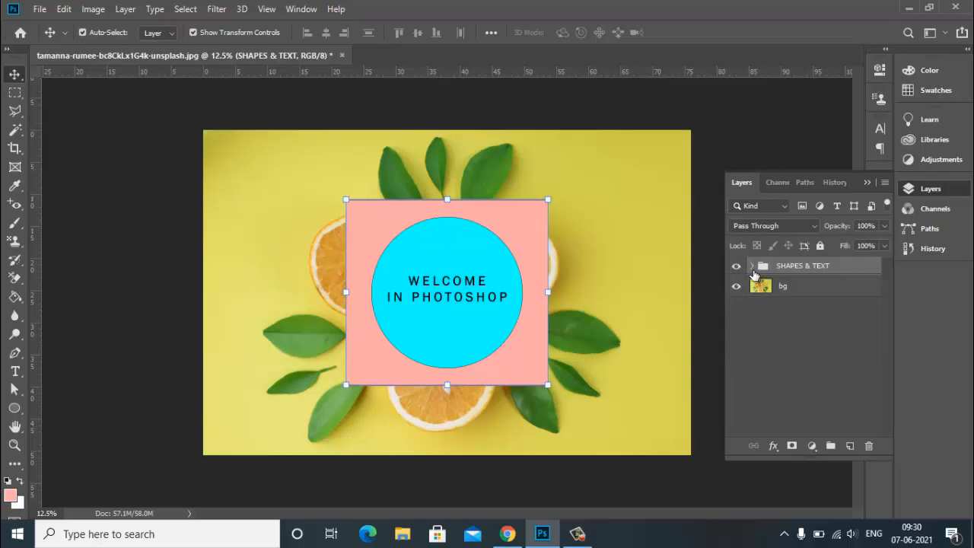
{"action": "left_click", "coordinate": [751, 266]}
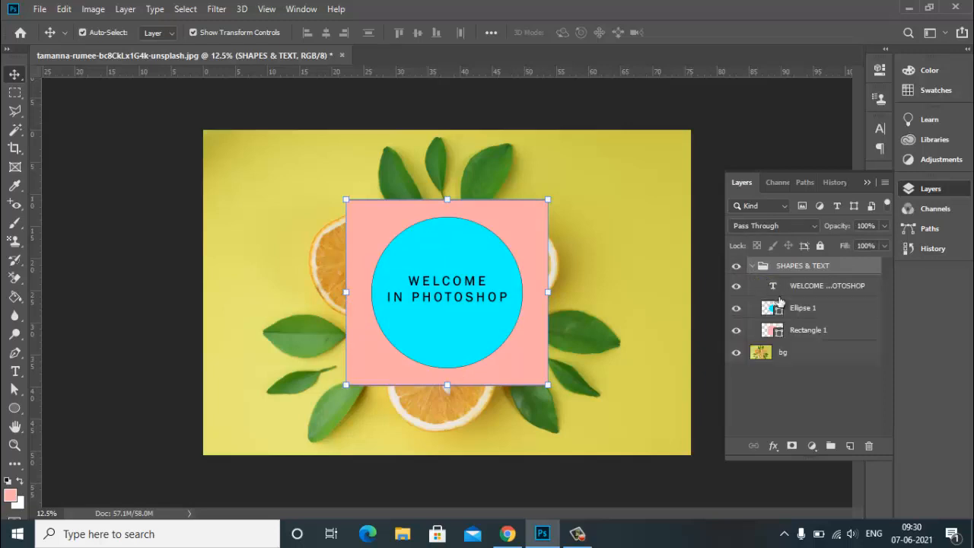
{"action": "left_click", "coordinate": [751, 266]}
Toggle the SHAPES & TEXT group's visibility off and on several times, and expand the group to list its layers
{"action": "left_click", "coordinate": [735, 267]}
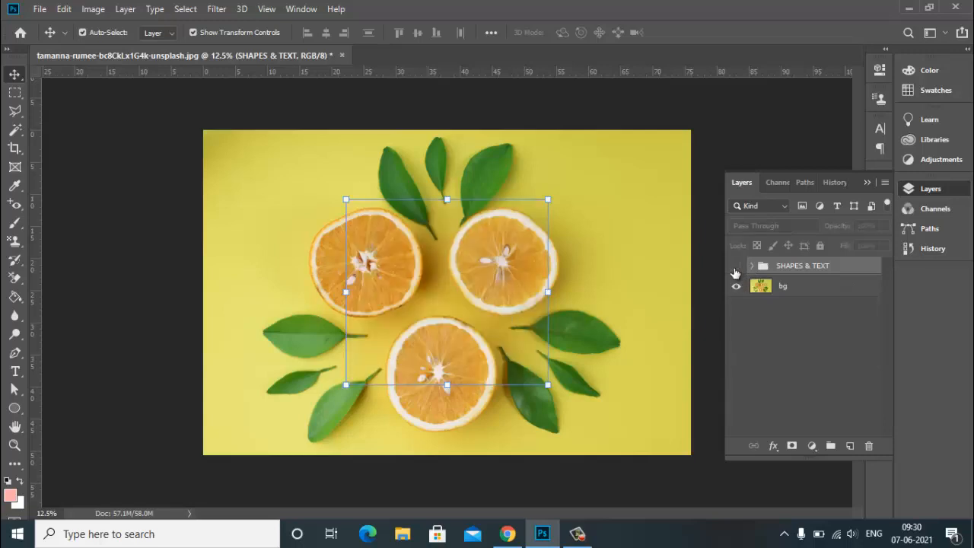
{"action": "left_click", "coordinate": [735, 267]}
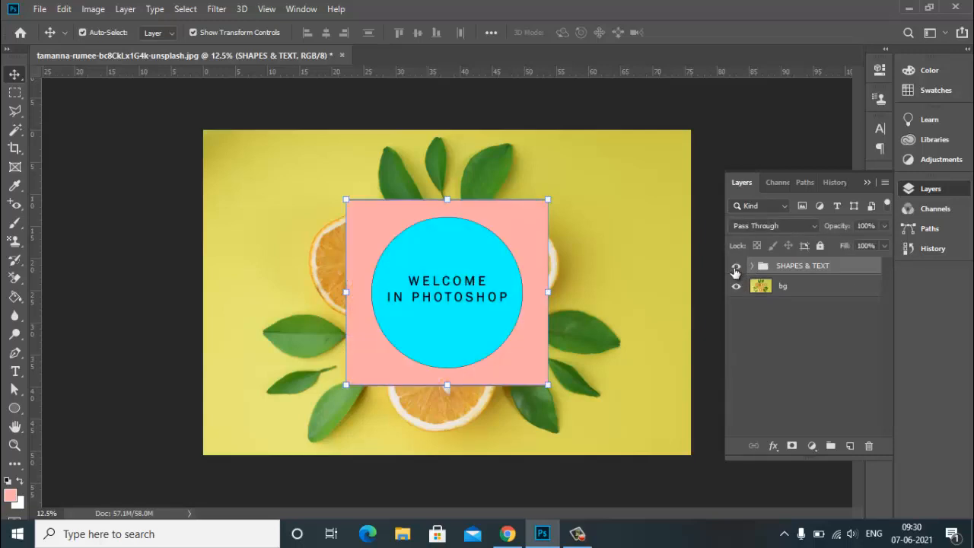
{"action": "left_click", "coordinate": [735, 268]}
{"action": "left_click", "coordinate": [736, 268]}
{"action": "left_click", "coordinate": [735, 268]}
{"action": "left_click", "coordinate": [736, 268]}
{"action": "left_click", "coordinate": [753, 266]}
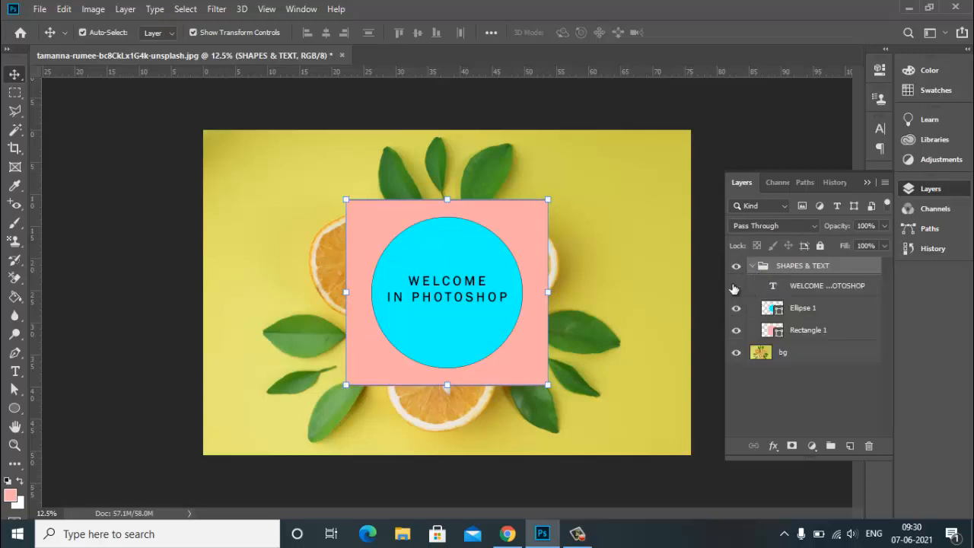
Toggle the WELCOME IN PHOTOSHOP text layer's visibility inside the SHAPES & TEXT group, and collapse the group
{"action": "left_click", "coordinate": [735, 287]}
{"action": "left_click", "coordinate": [735, 287]}
{"action": "left_click", "coordinate": [752, 266]}
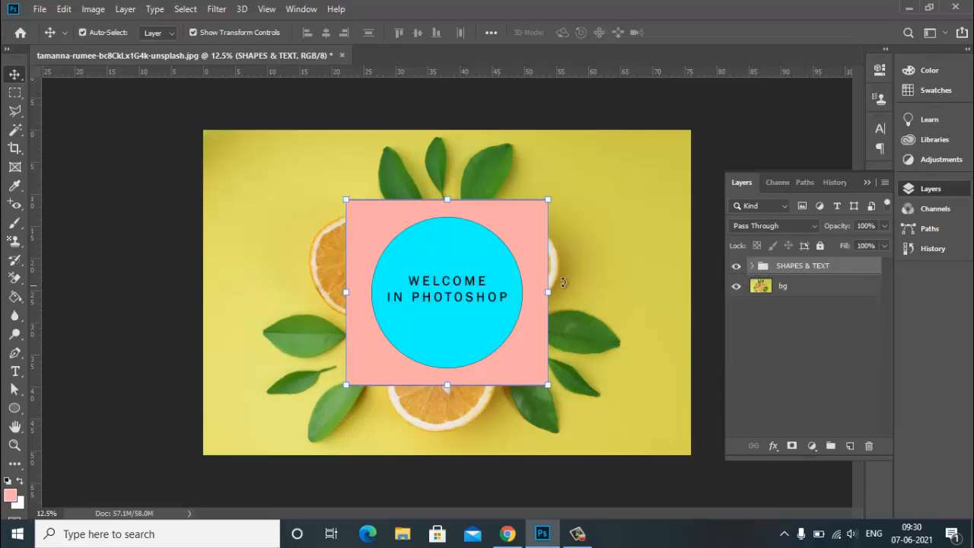
Try moving the WELCOME IN PHOTOSHOP text and the pink rectangle individually while they are in the group, undoing each move
{"action": "left_click", "coordinate": [487, 281]}
{"action": "left_click_drag", "start_coordinate": [477, 285], "coordinate": [460, 301]}
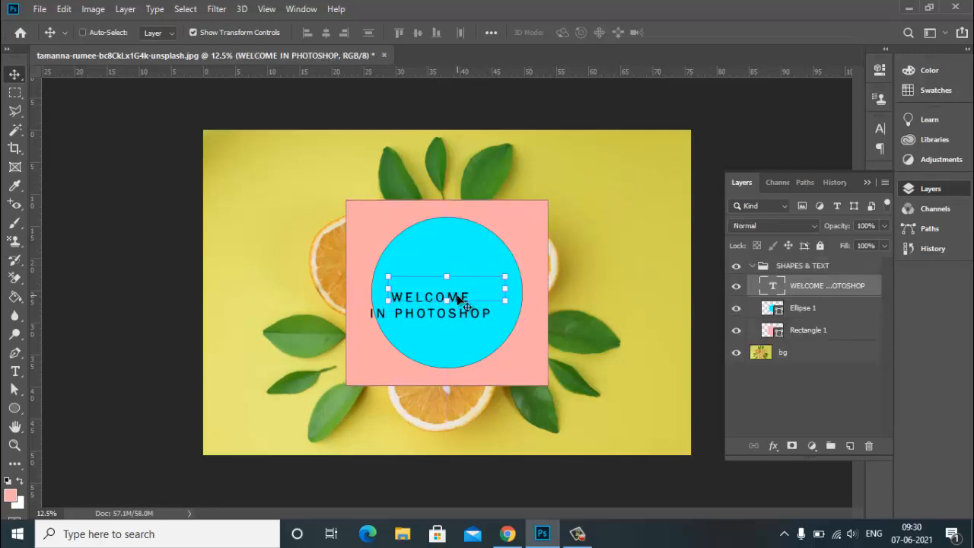
{"action": "left_click", "coordinate": [749, 265]}
{"action": "mouse_move", "coordinate": [533, 235]}
{"action": "left_mouse_down"}
{"action": "mouse_move", "coordinate": [548, 230]}
{"action": "mouse_move", "coordinate": [534, 243]}
{"action": "left_mouse_up"}
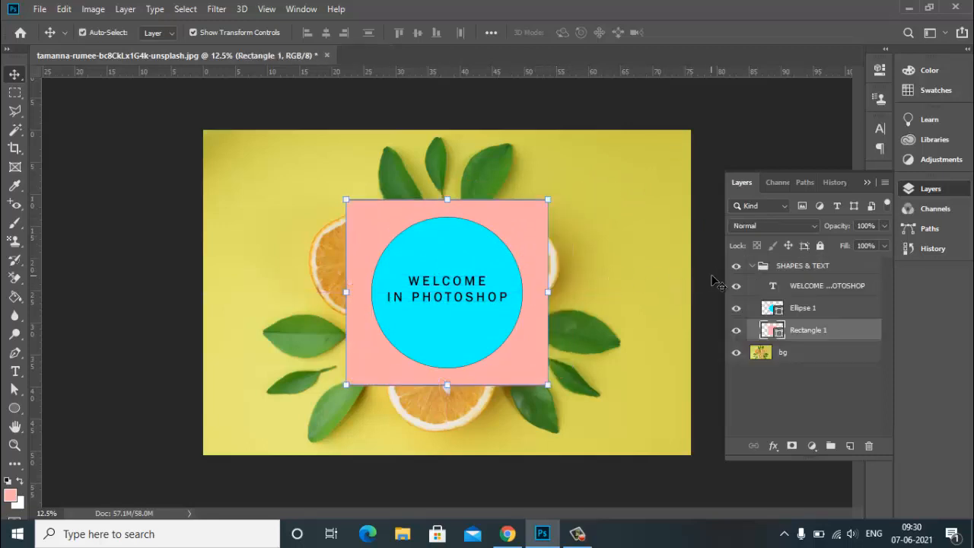
{"action": "left_click", "coordinate": [752, 266]}
{"action": "left_click", "coordinate": [751, 266]}
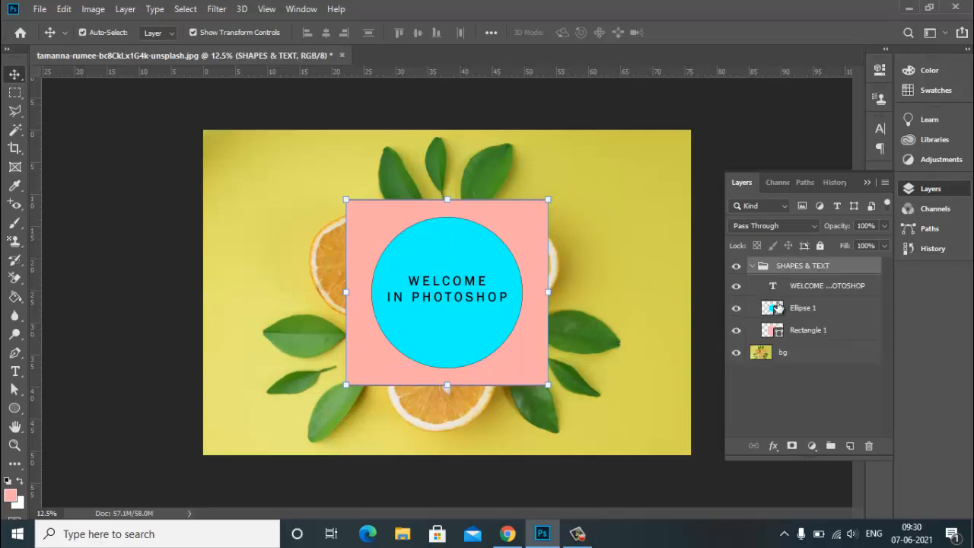
Move the whole SHAPES & TEXT group below the bg layer in the stacking order
{"action": "left_click_drag", "start_coordinate": [811, 315], "coordinate": [780, 299]}
{"action": "left_click", "coordinate": [761, 267]}
{"action": "left_click", "coordinate": [752, 266]}
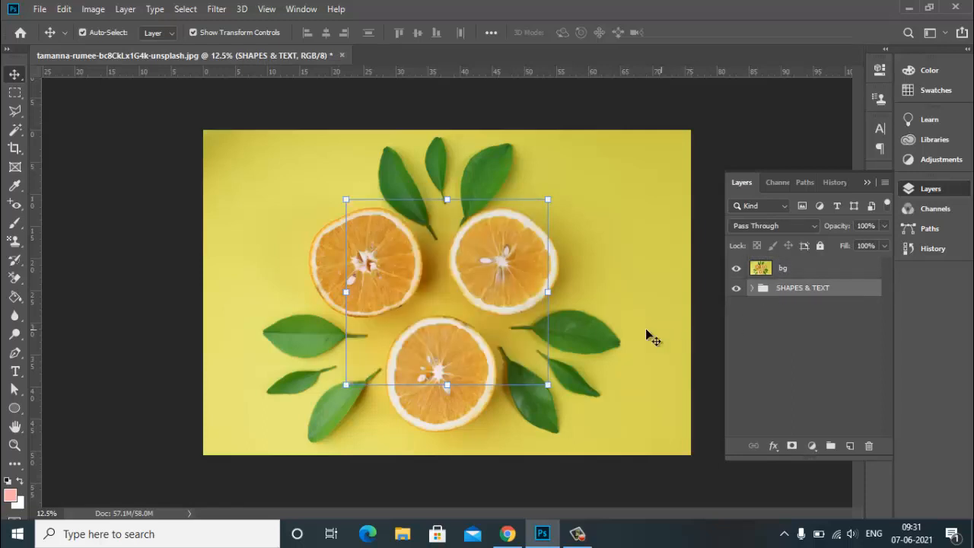
Set the bg layer's opacity to 97%
{"action": "left_click", "coordinate": [634, 262]}
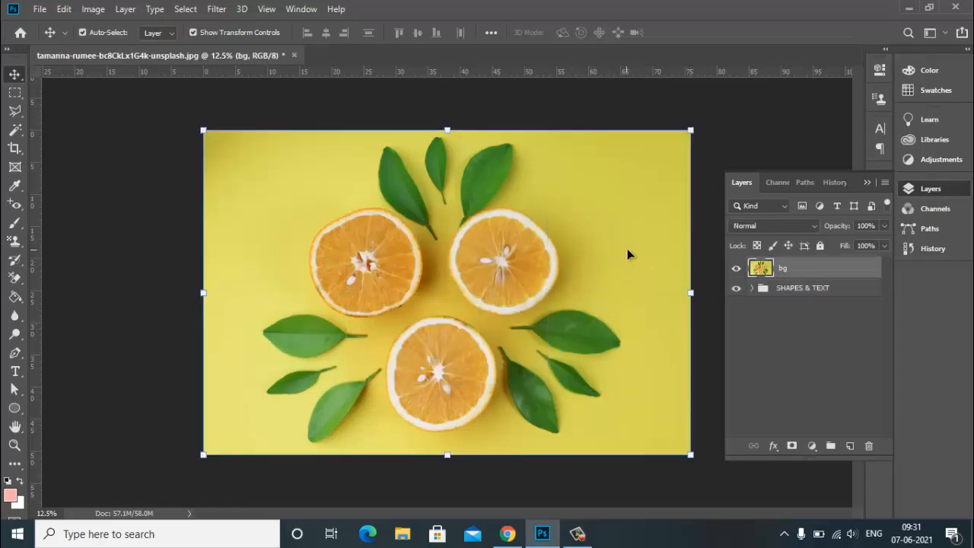
{"action": "left_click", "coordinate": [888, 225]}
{"action": "mouse_move", "coordinate": [880, 240]}
{"action": "left_mouse_down"}
{"action": "mouse_move", "coordinate": [850, 240]}
{"action": "mouse_move", "coordinate": [883, 241]}
{"action": "left_mouse_up"}
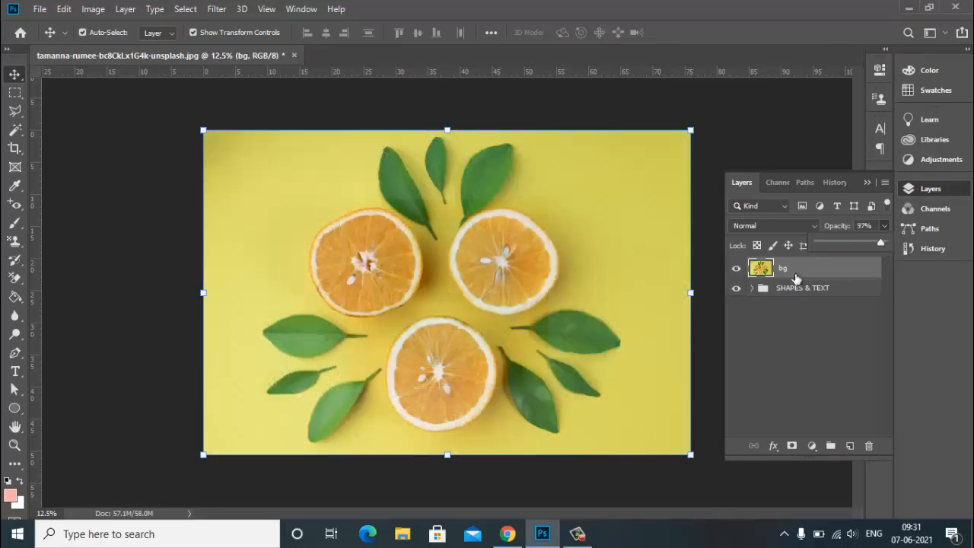
Move the SHAPES & TEXT group back above the bg layer and expand it
{"action": "left_click_drag", "start_coordinate": [798, 288], "coordinate": [796, 272]}
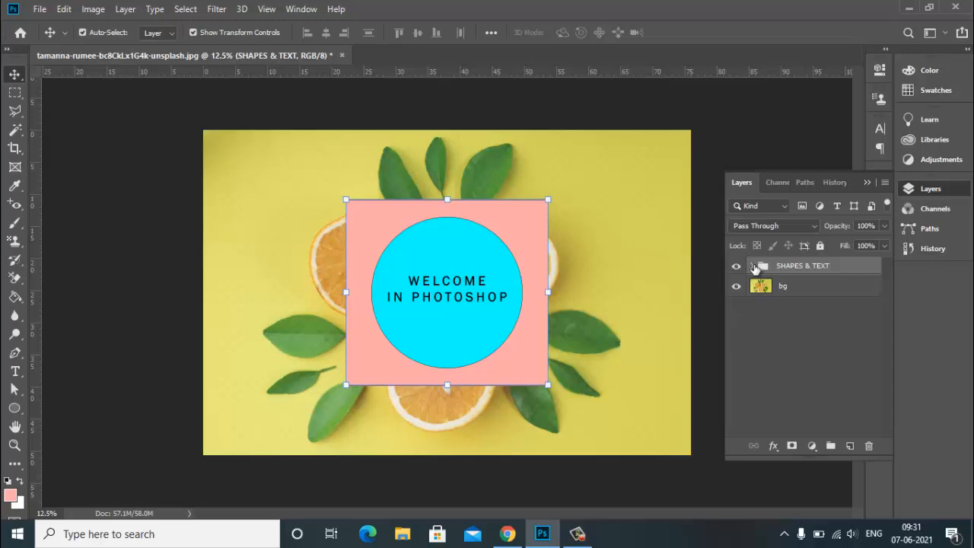
{"action": "left_click", "coordinate": [751, 266]}
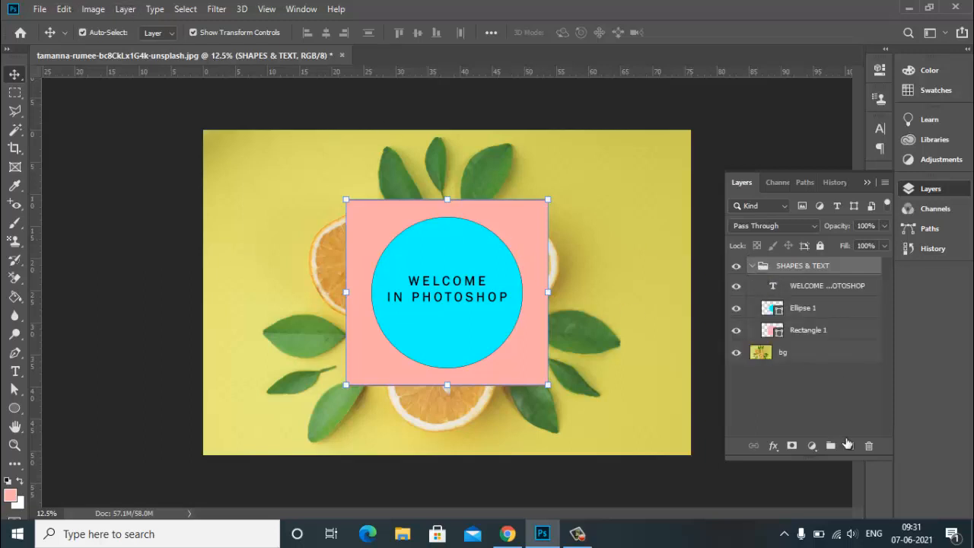
{"action": "left_click", "coordinate": [126, 9]}
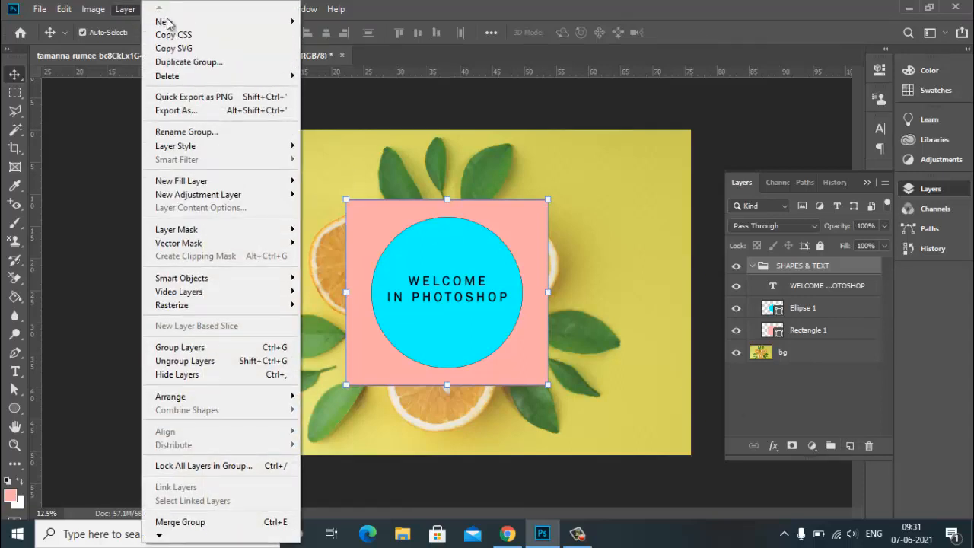
{"action": "mouse_move", "coordinate": [213, 23]}
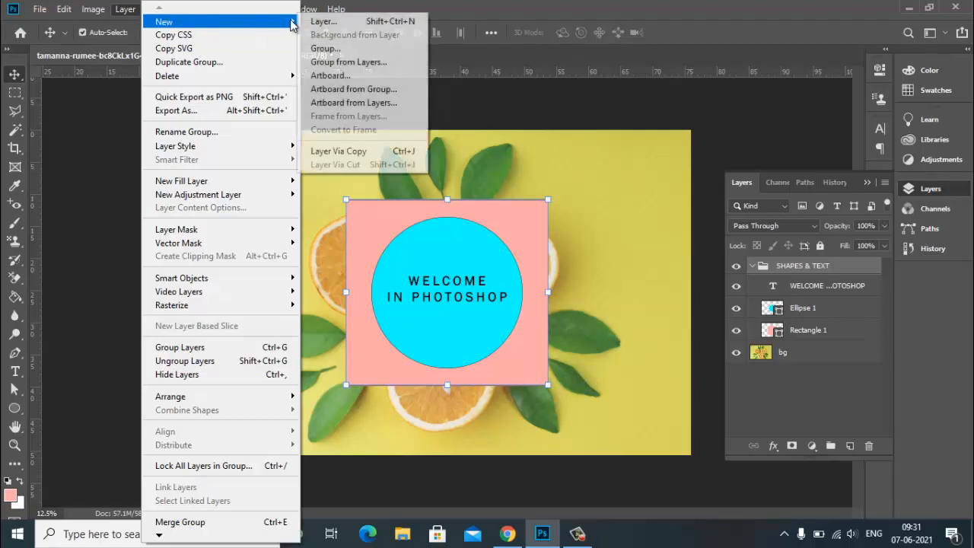
{"action": "left_click", "coordinate": [372, 22]}
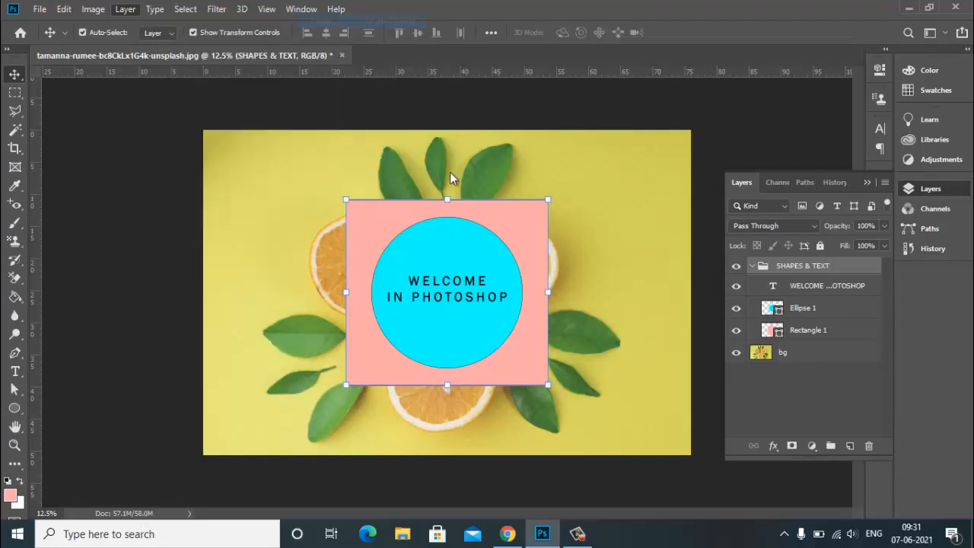
{"action": "left_click", "coordinate": [598, 174]}
Rename the Ellipse 1 layer to CIRCLE and the Rectangle 1 layer to SQUARE
{"action": "double_click", "coordinate": [808, 310]}
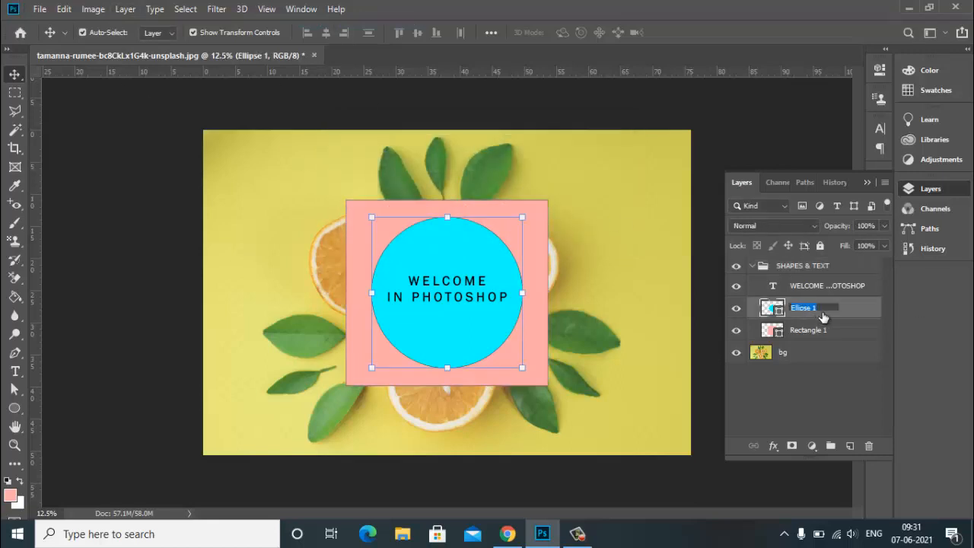
{"action": "type", "text": "Ci"}
{"action": "key", "text": "Return"}
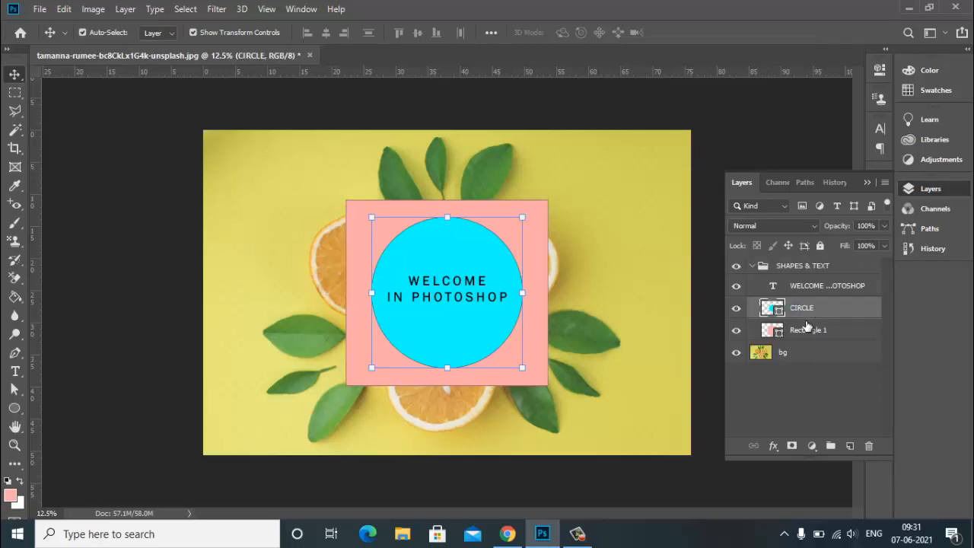
{"action": "double_click", "coordinate": [808, 333]}
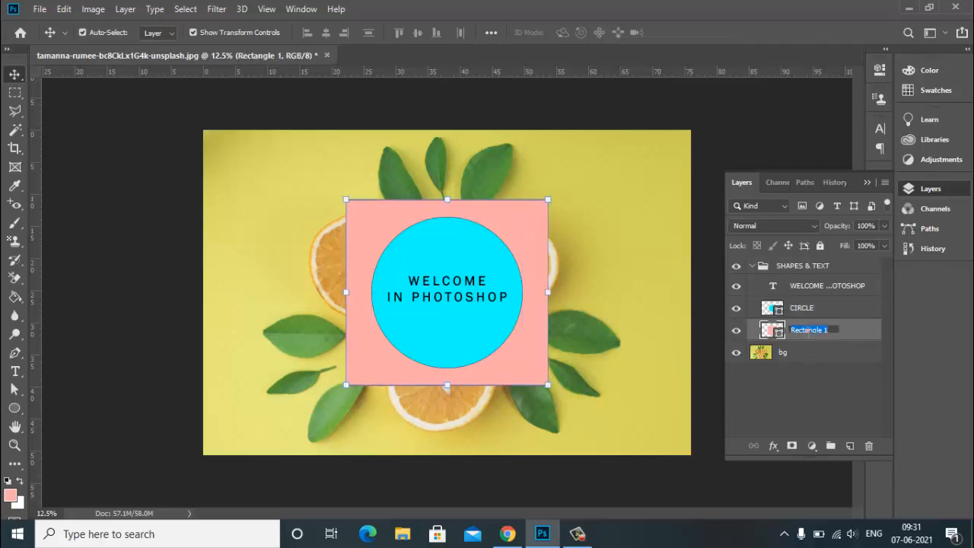
{"action": "type", "text": "RE"}
{"action": "key", "text": "Return"}
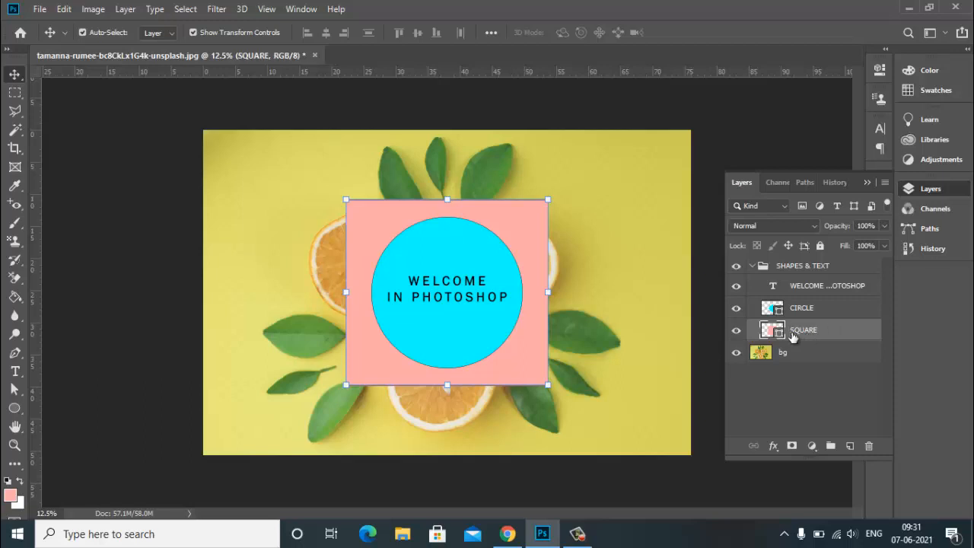
Delete only the SHAPES & TEXT group while keeping the layers it contains
{"action": "left_click", "coordinate": [768, 265]}
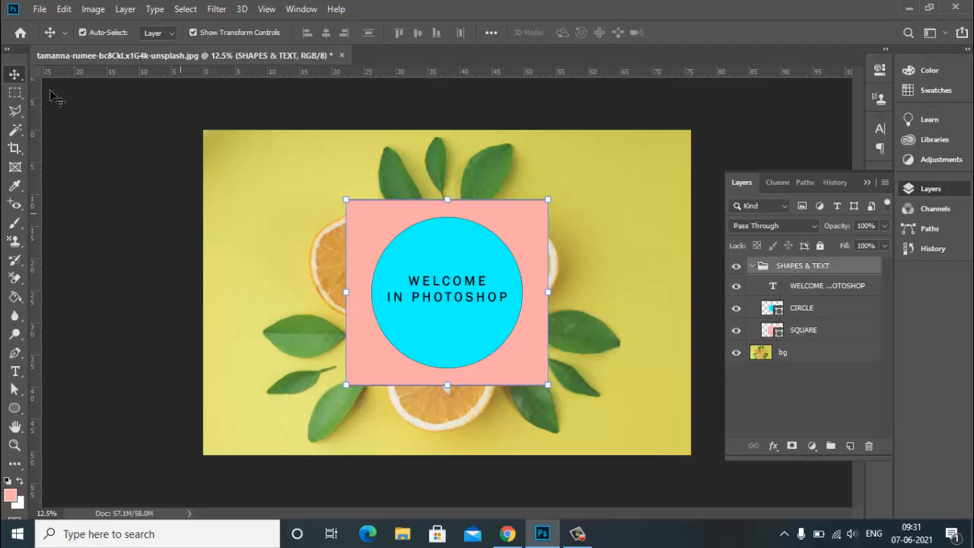
{"action": "left_click", "coordinate": [750, 266]}
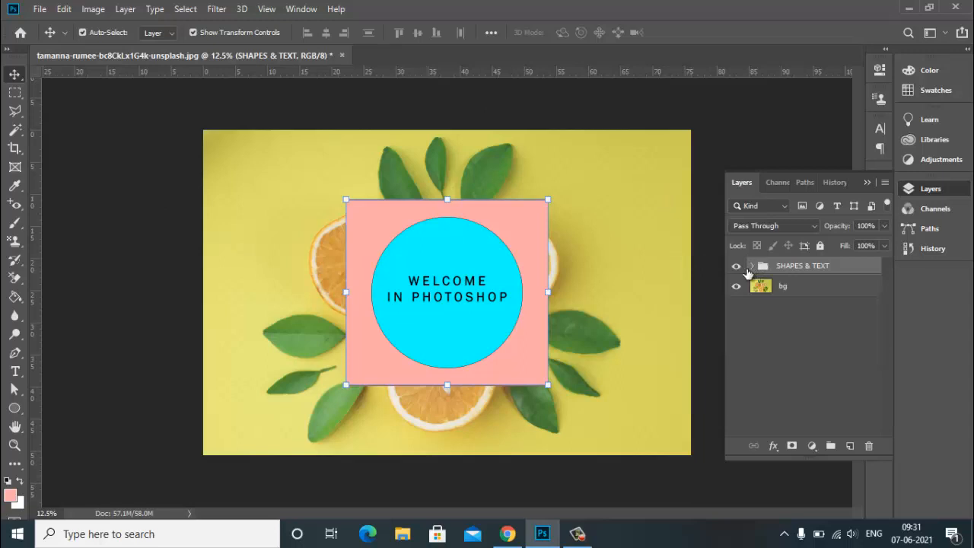
{"action": "left_click", "coordinate": [128, 9]}
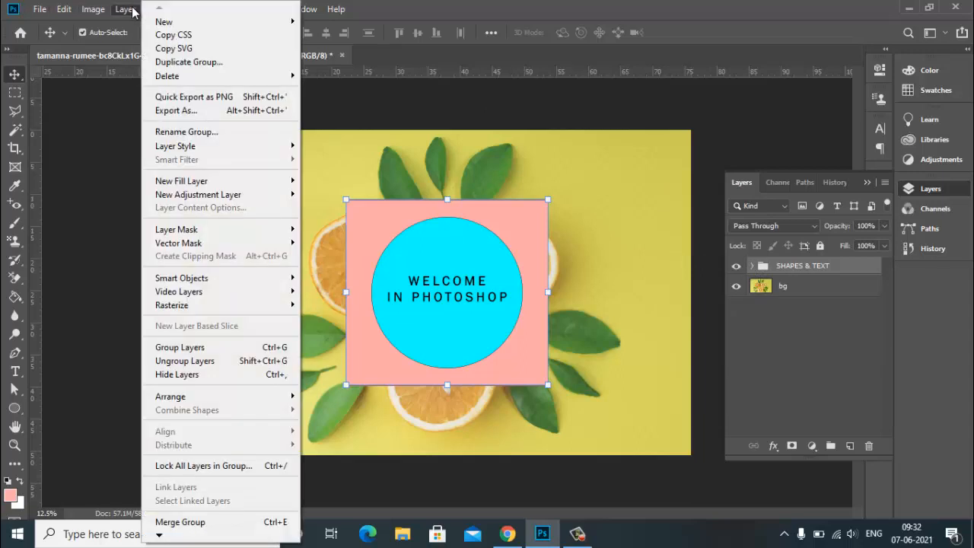
{"action": "mouse_move", "coordinate": [167, 21]}
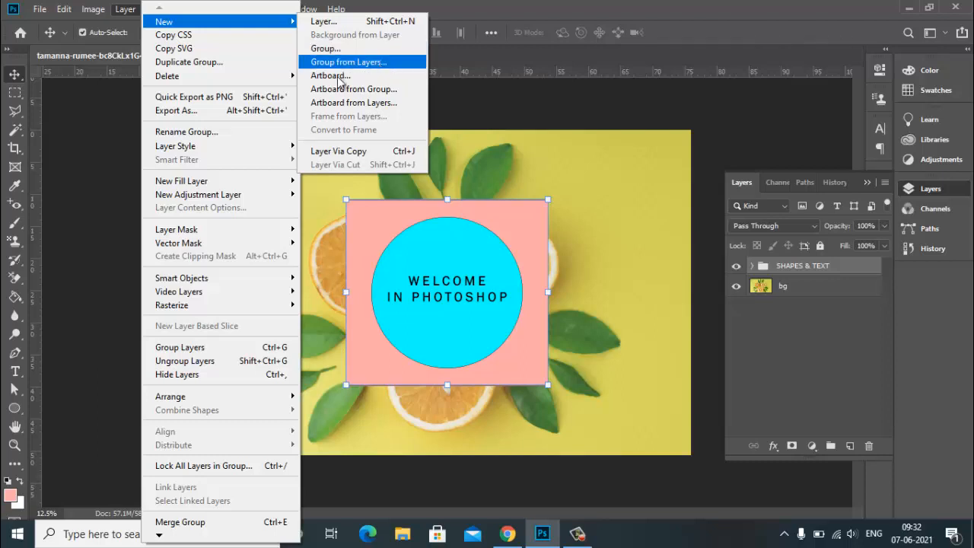
{"action": "mouse_move", "coordinate": [226, 79]}
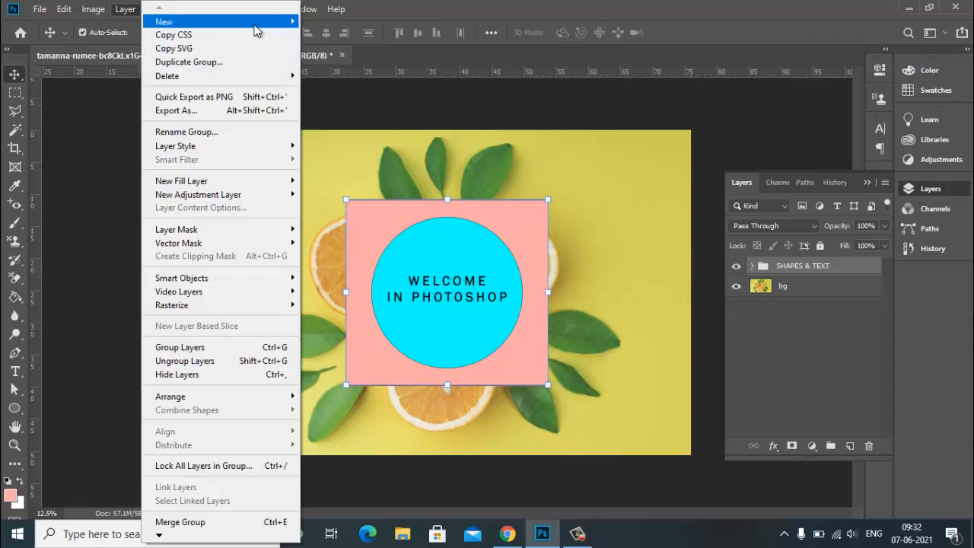
{"action": "mouse_move", "coordinate": [257, 77]}
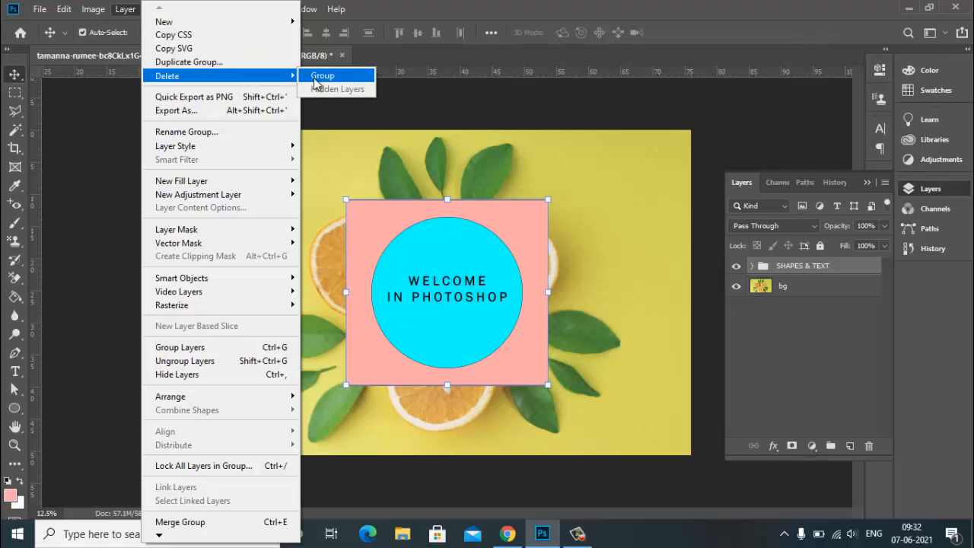
{"action": "left_click", "coordinate": [318, 76]}
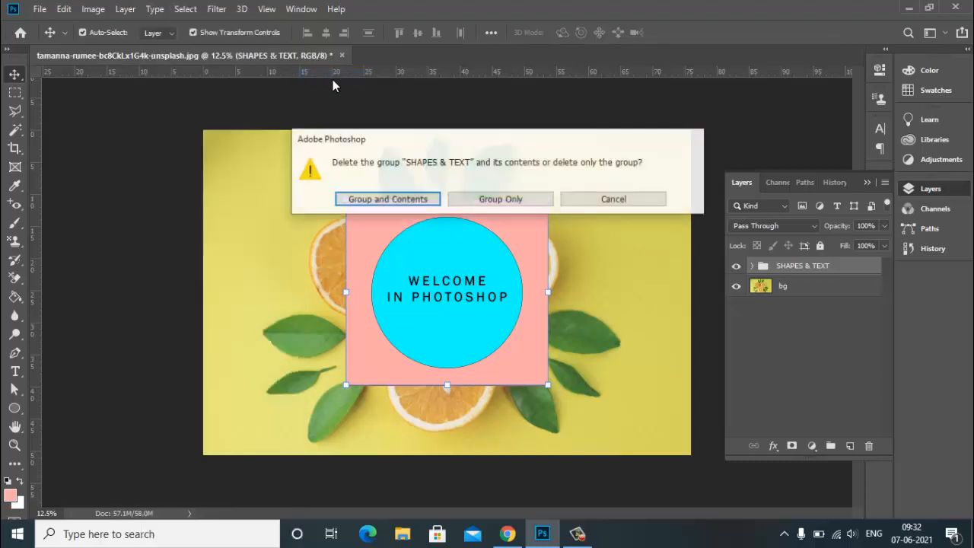
{"action": "left_click_drag", "start_coordinate": [442, 144], "coordinate": [447, 131]}
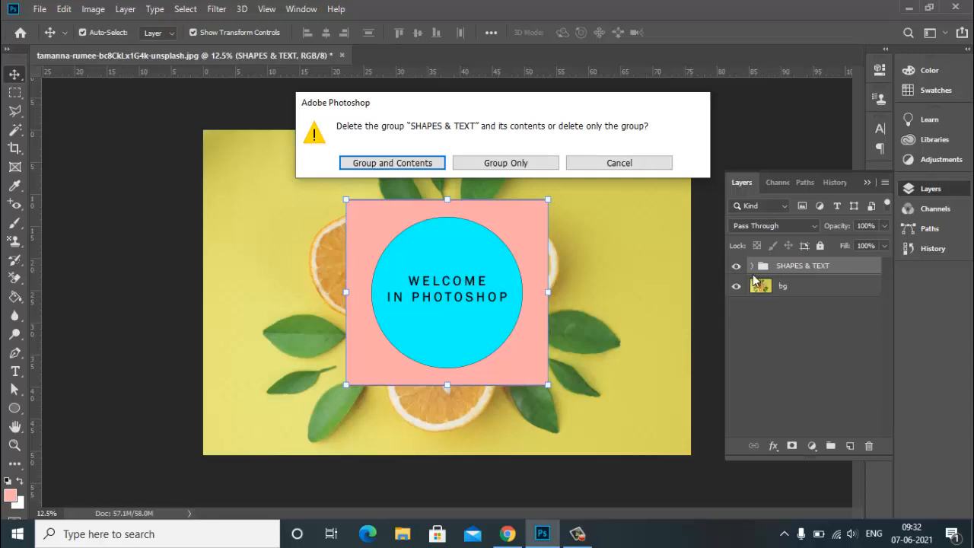
{"action": "left_click", "coordinate": [484, 164]}
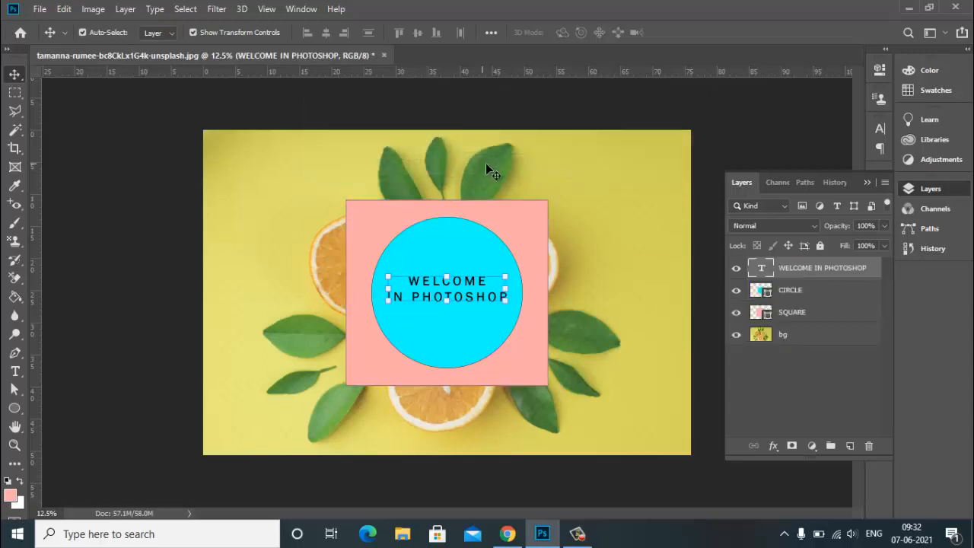
Select the bg, SQUARE, CIRCLE and WELCOME IN PHOTOSHOP layers in turn to review the ungrouped layers
{"action": "left_click", "coordinate": [791, 335]}
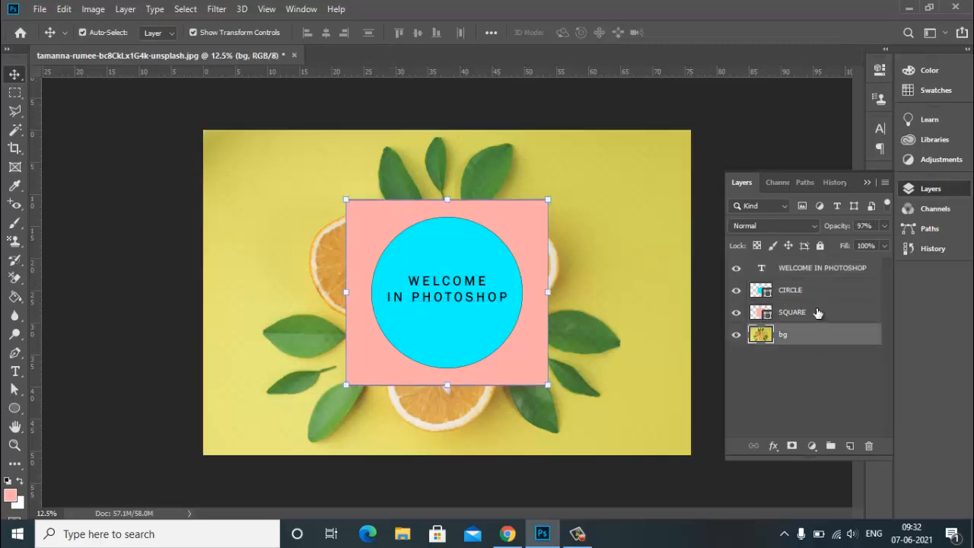
{"action": "left_click", "coordinate": [817, 313]}
{"action": "left_click", "coordinate": [513, 275]}
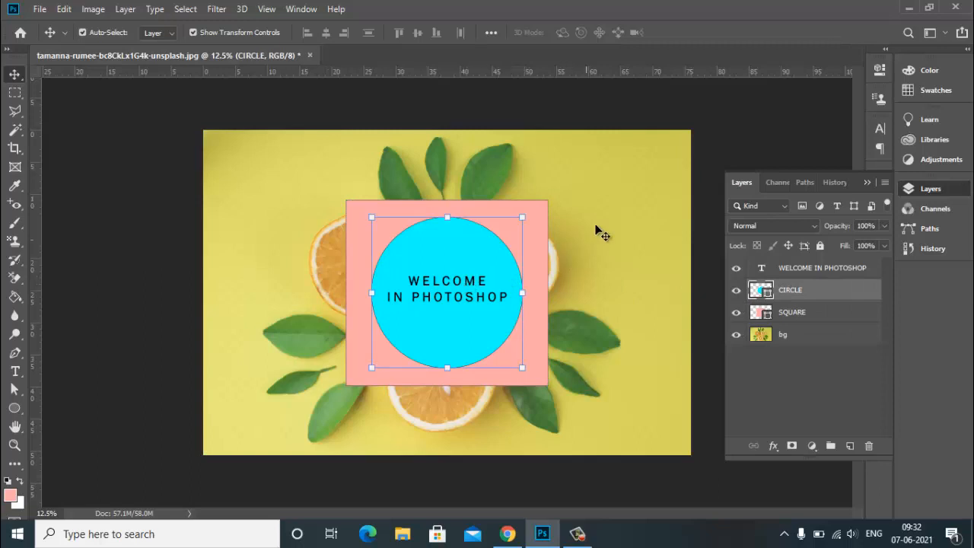
{"action": "left_click", "coordinate": [752, 149]}
{"action": "left_click", "coordinate": [825, 268]}
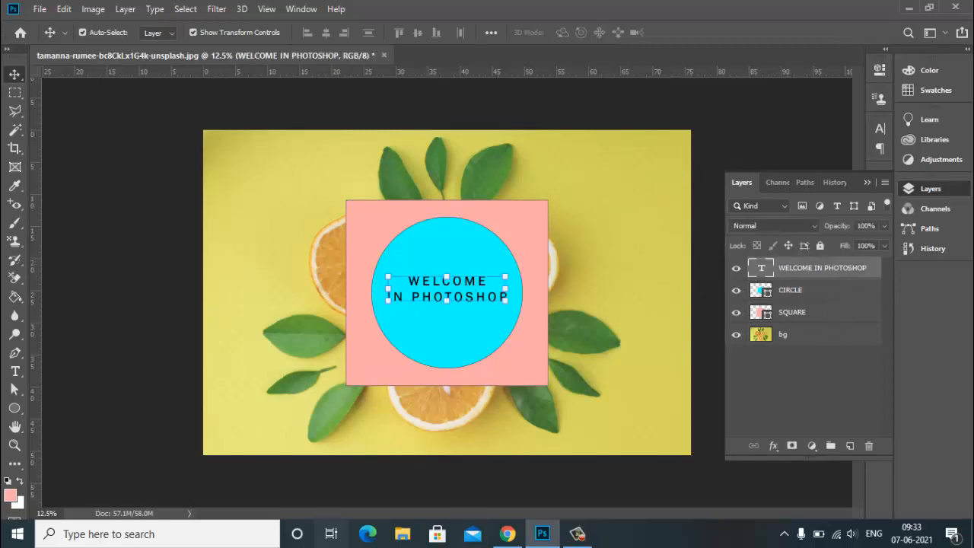
{"action": "left_click", "coordinate": [124, 8]}
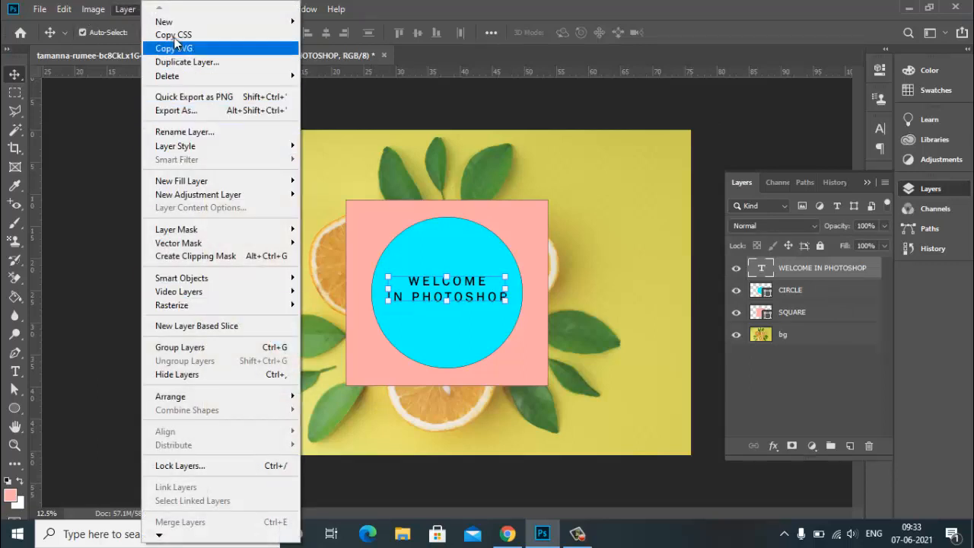
{"action": "mouse_move", "coordinate": [247, 24]}
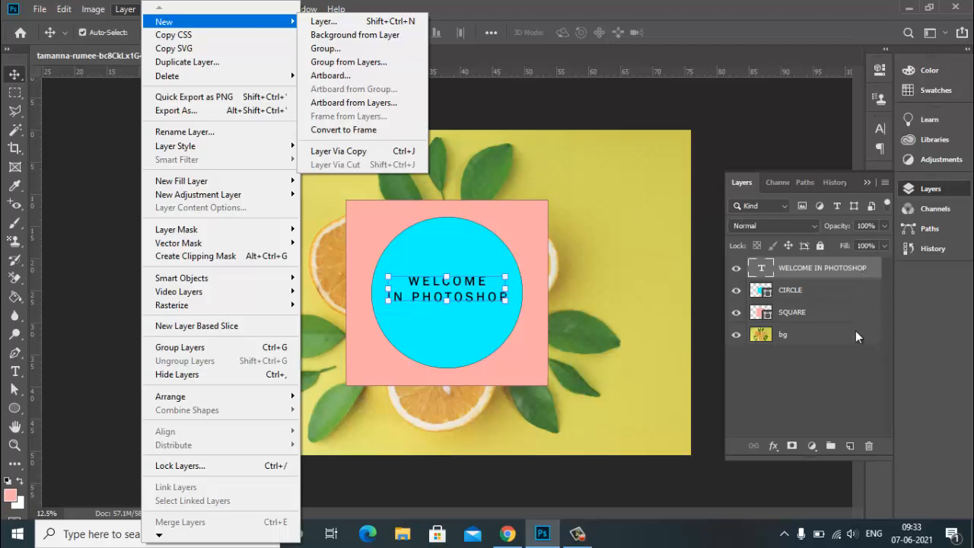
{"action": "left_click", "coordinate": [826, 374]}
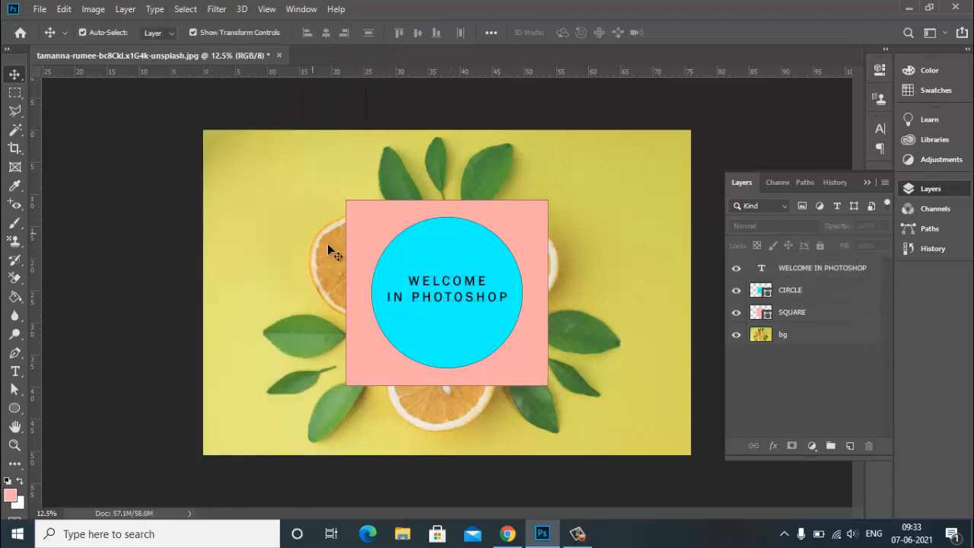
Select the WELCOME IN PHOTOSHOP, CIRCLE and SQUARE layers together, and deselect them
{"action": "left_click", "coordinate": [468, 281]}
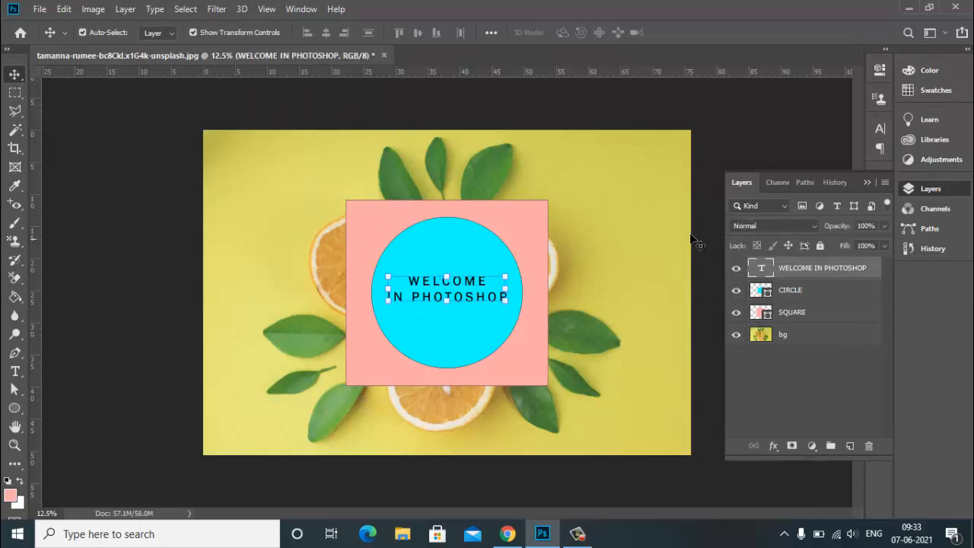
{"action": "left_click", "coordinate": [789, 312], "text": "shift"}
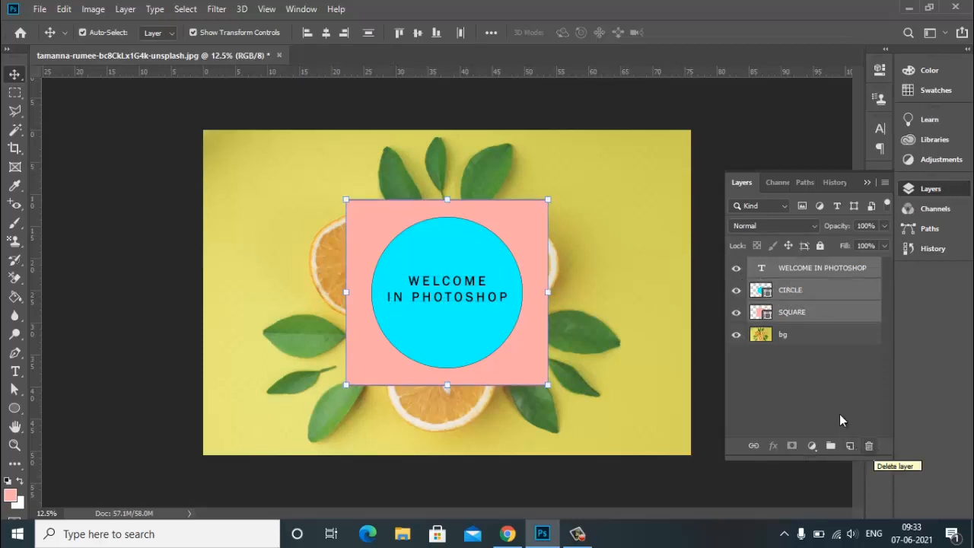
{"action": "left_click", "coordinate": [787, 370]}
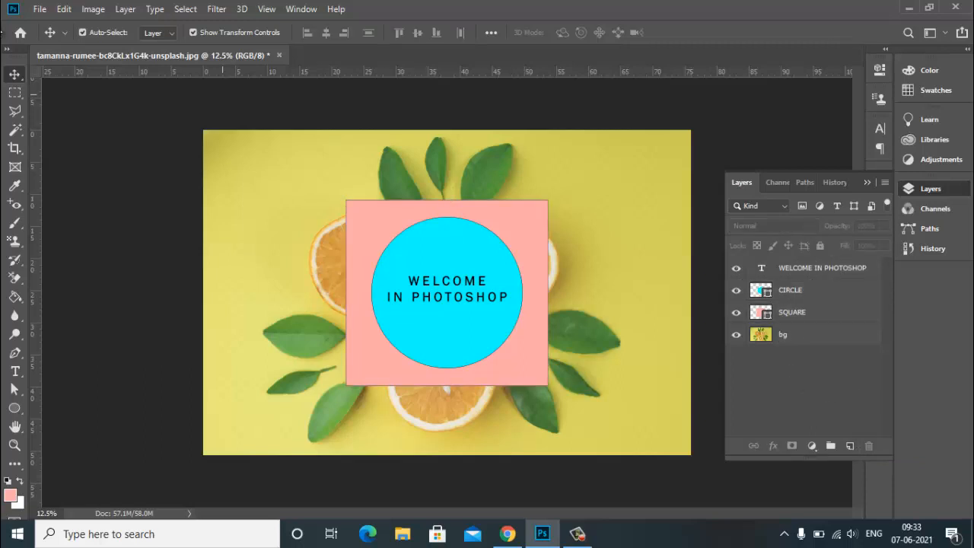
Place the strawberry photo from the Desktop as an embedded image at 100% scale and commit the placement
{"action": "left_click", "coordinate": [39, 9]}
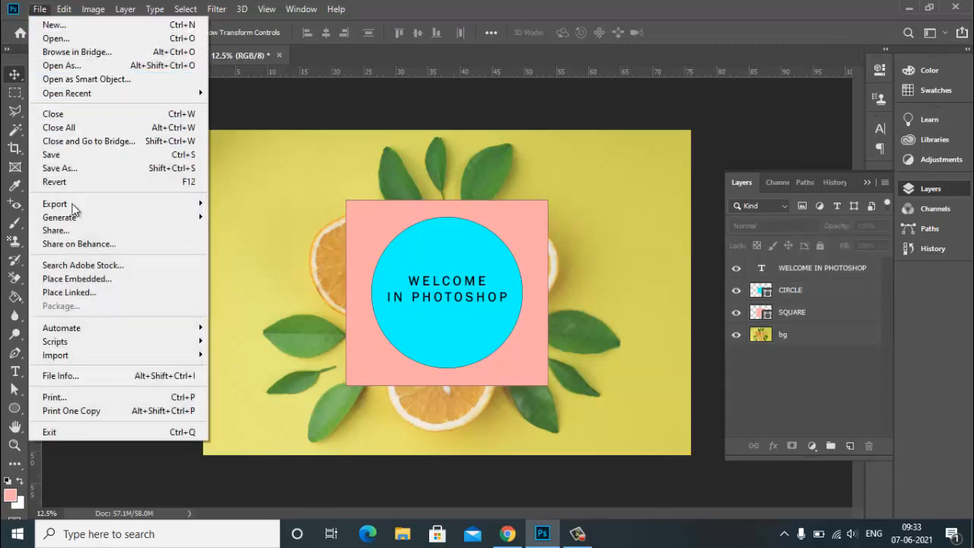
{"action": "left_click", "coordinate": [103, 275]}
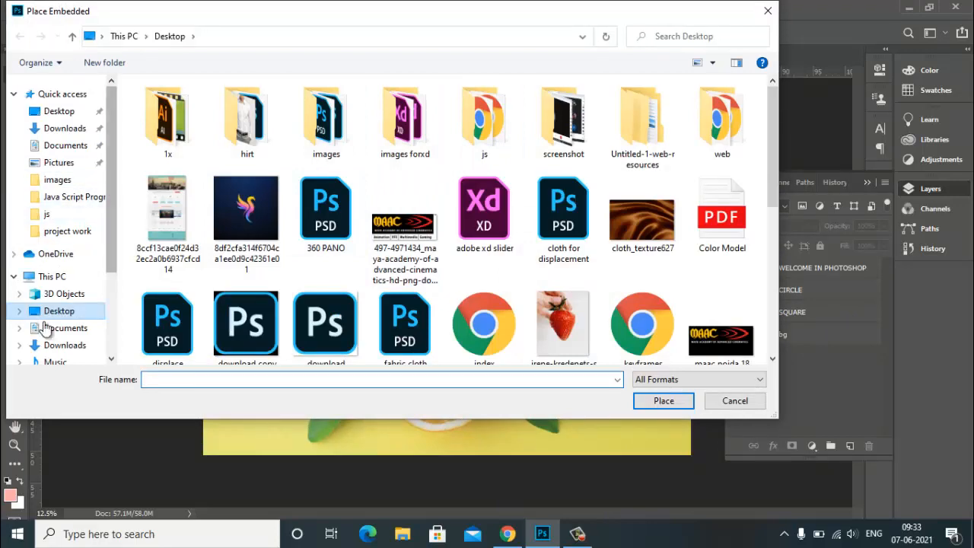
{"action": "scroll", "coordinate": [563, 224], "scroll_direction": "down", "scroll_amount": 1}
{"action": "left_click", "coordinate": [560, 295]}
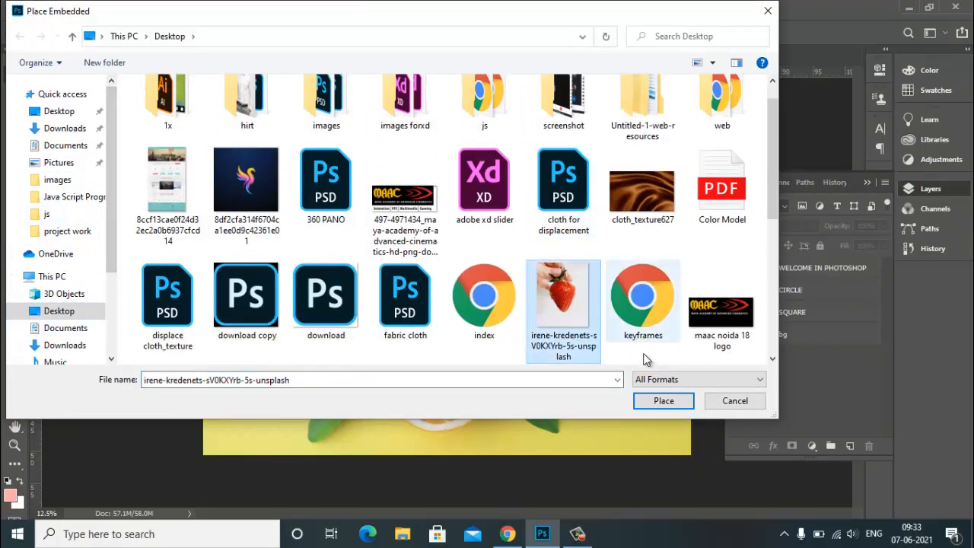
{"action": "left_click", "coordinate": [656, 401]}
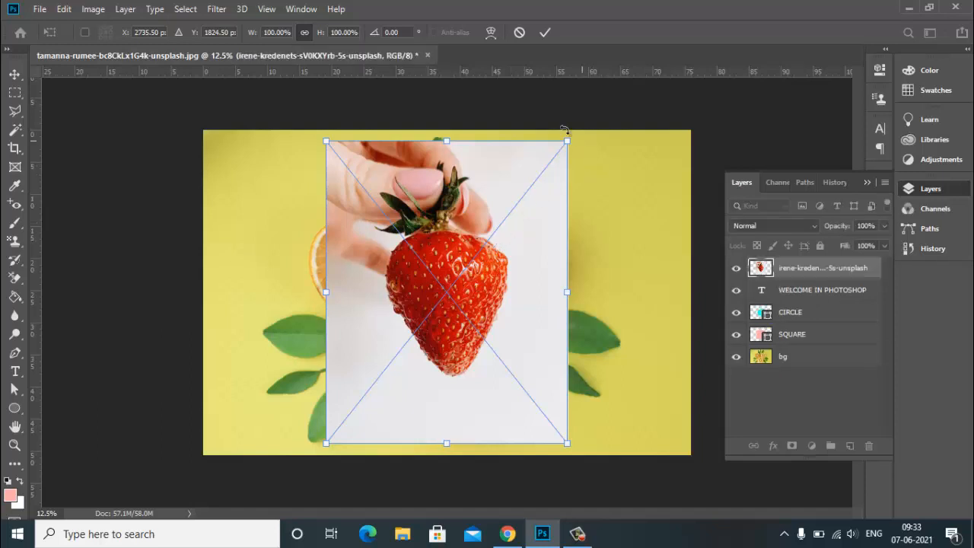
{"action": "left_click", "coordinate": [545, 34]}
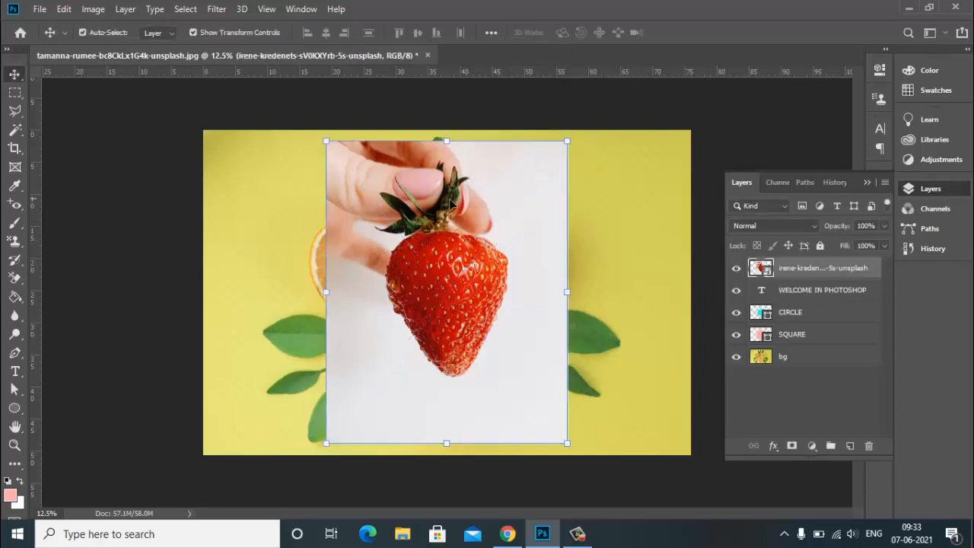
Shift the placed strawberry photo slightly and try out its opacity, returning it to 100%
{"action": "mouse_move", "coordinate": [462, 313]}
{"action": "left_mouse_down"}
{"action": "mouse_move", "coordinate": [451, 315]}
{"action": "mouse_move", "coordinate": [458, 309]}
{"action": "left_mouse_up"}
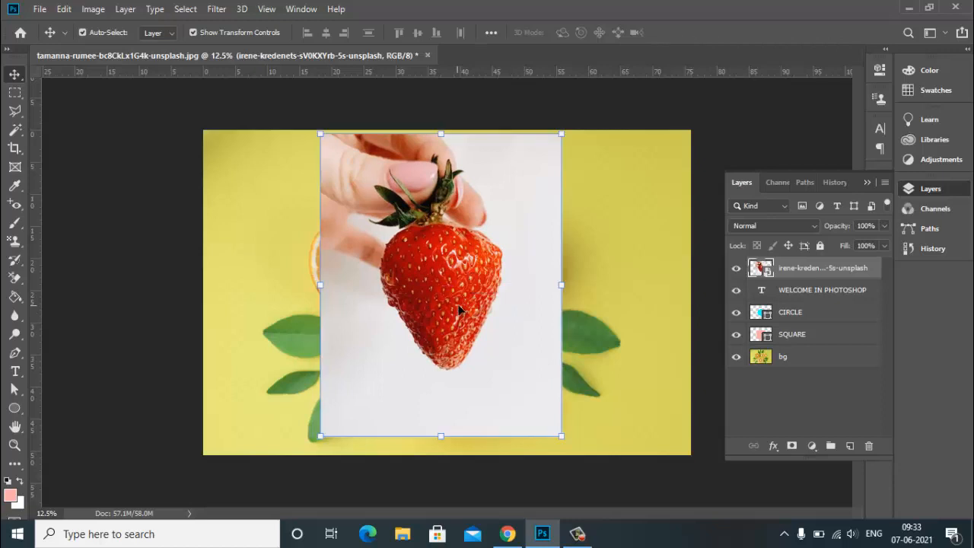
{"action": "left_click", "coordinate": [885, 225]}
{"action": "left_click_drag", "start_coordinate": [869, 242], "coordinate": [910, 243]}
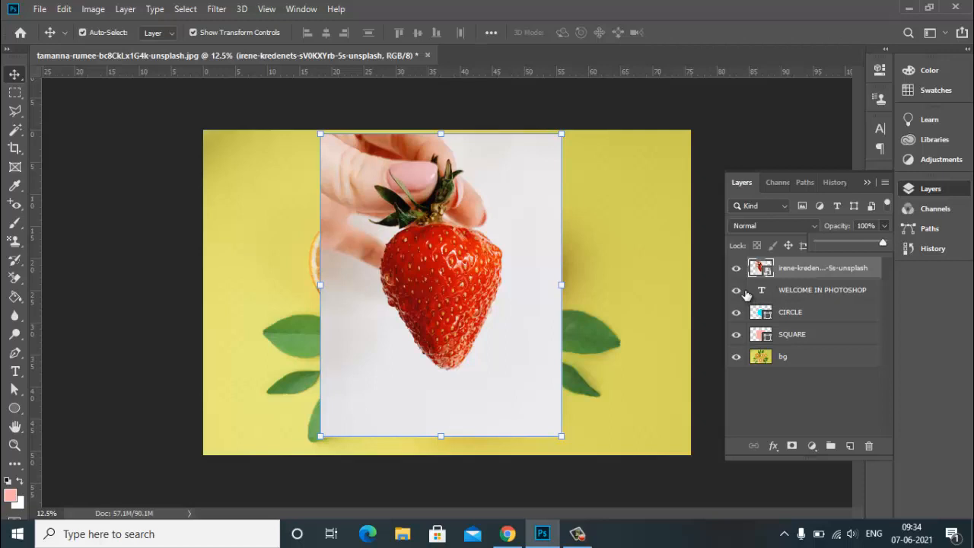
Hide the WELCOME IN PHOTOSHOP, CIRCLE and SQUARE layers, and test the strawberry photo's opacity again, ending at 100%
{"action": "left_click", "coordinate": [735, 293]}
{"action": "left_click", "coordinate": [736, 313]}
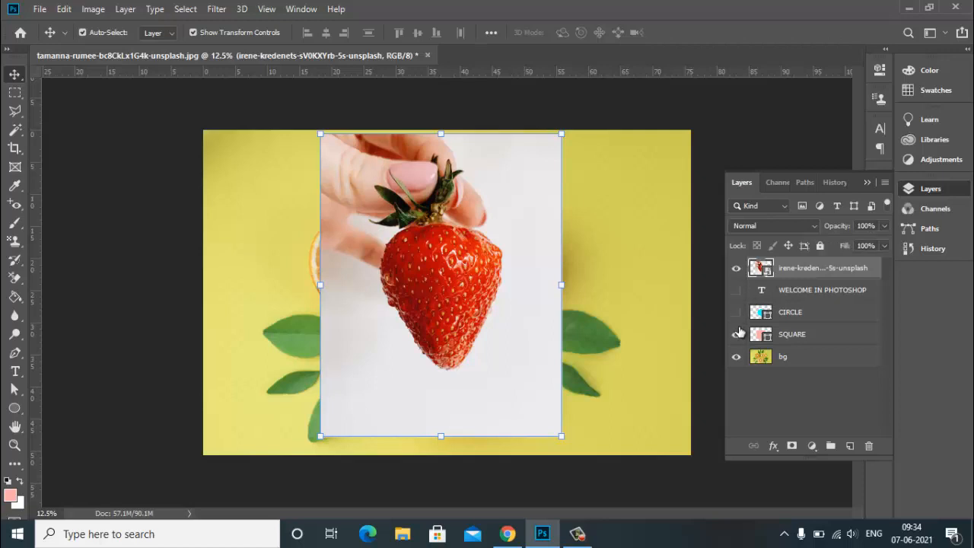
{"action": "left_click", "coordinate": [735, 335]}
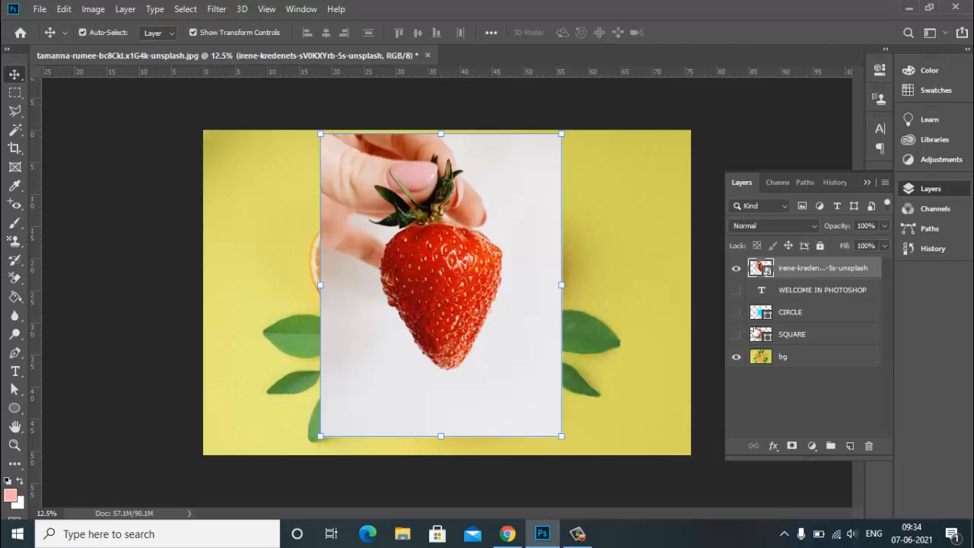
{"action": "left_click", "coordinate": [884, 226]}
{"action": "left_click_drag", "start_coordinate": [879, 244], "coordinate": [913, 254]}
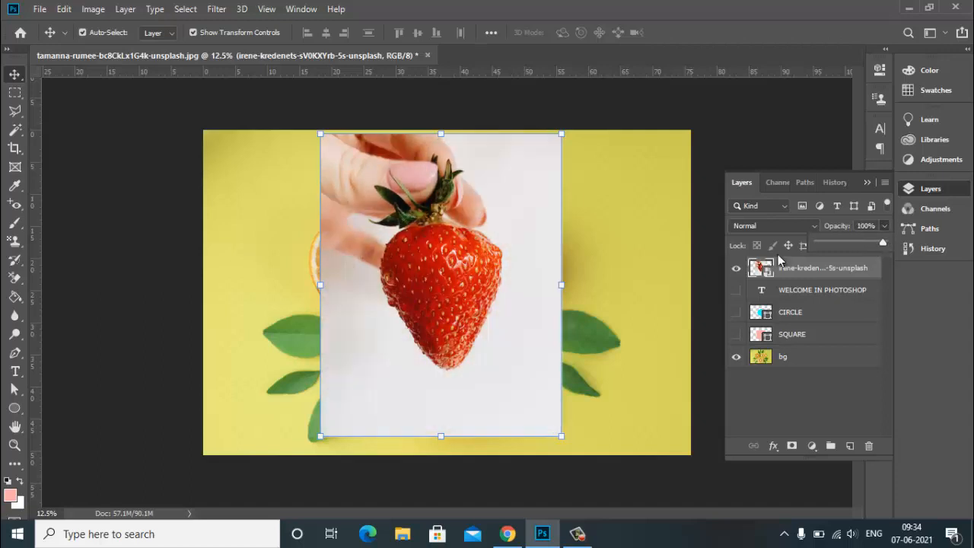
Transform the strawberry photo to 99.97% scale, position it at about X 2856 px, Y 1824 px, and commit the transform
{"action": "left_click_drag", "start_coordinate": [442, 220], "coordinate": [449, 237]}
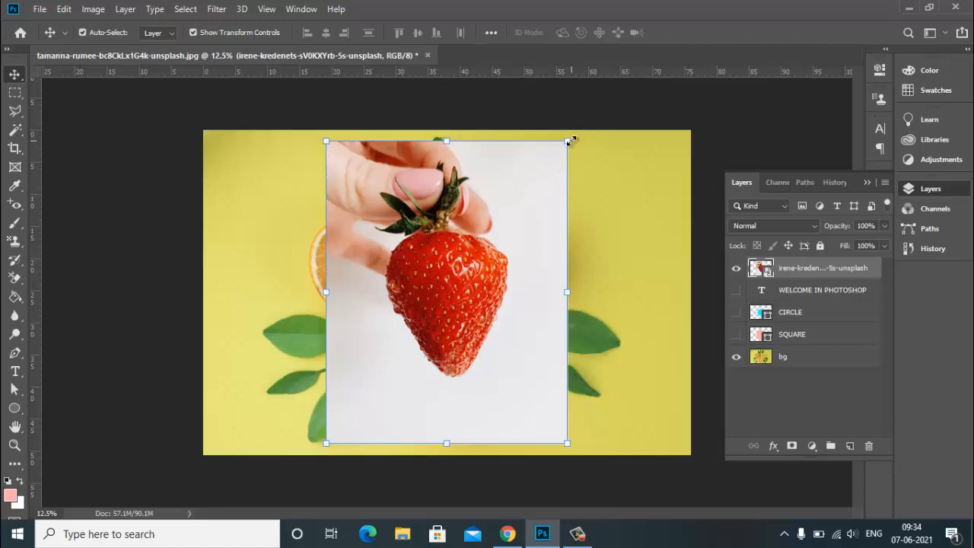
{"action": "mouse_move", "coordinate": [569, 143]}
{"action": "left_mouse_down"}
{"action": "mouse_move", "coordinate": [472, 227]}
{"action": "mouse_move", "coordinate": [501, 222]}
{"action": "mouse_move", "coordinate": [585, 124]}
{"action": "mouse_move", "coordinate": [543, 177]}
{"action": "mouse_move", "coordinate": [586, 149]}
{"action": "mouse_move", "coordinate": [570, 155]}
{"action": "left_mouse_up"}
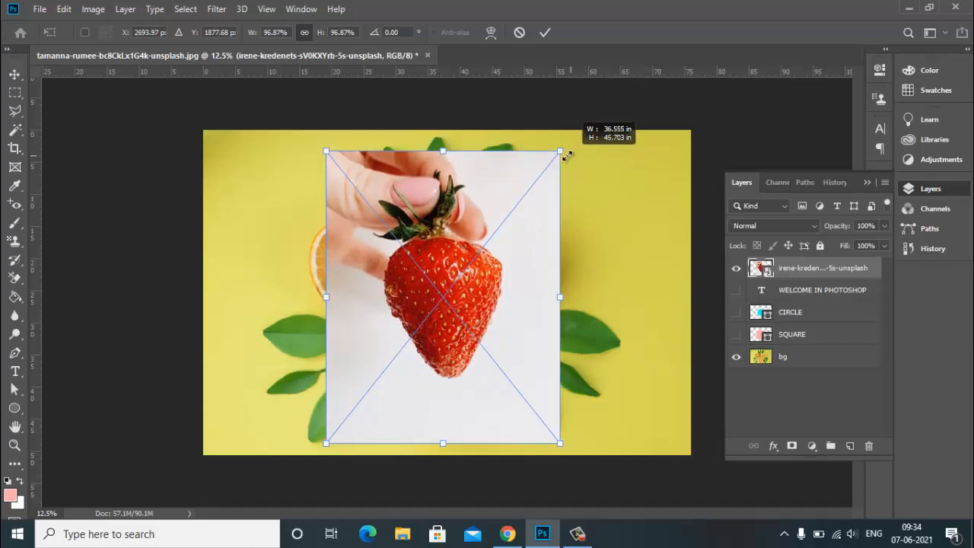
{"action": "left_click_drag", "start_coordinate": [567, 155], "coordinate": [524, 202]}
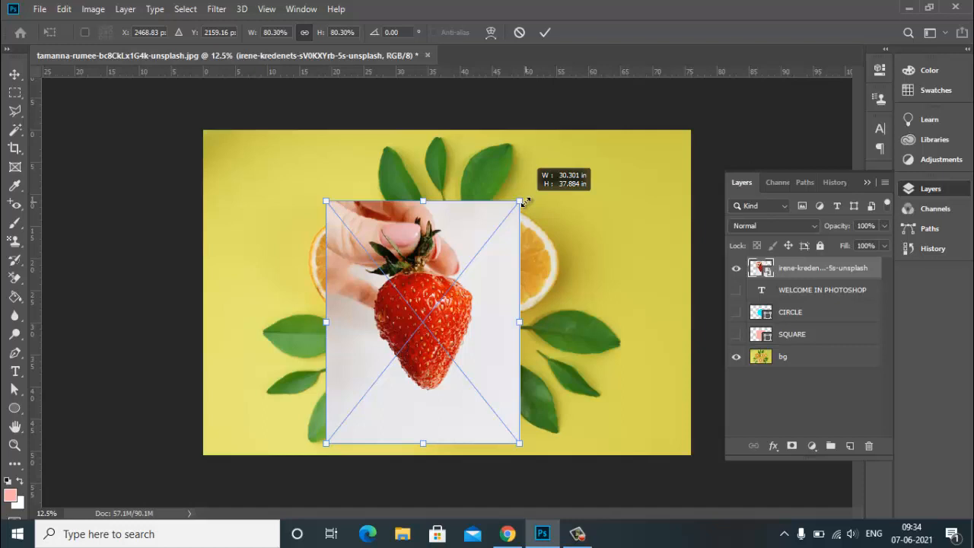
{"action": "mouse_move", "coordinate": [525, 201]}
{"action": "left_mouse_down"}
{"action": "mouse_move", "coordinate": [615, 157]}
{"action": "mouse_move", "coordinate": [504, 196]}
{"action": "mouse_move", "coordinate": [616, 124]}
{"action": "mouse_move", "coordinate": [528, 218]}
{"action": "mouse_move", "coordinate": [583, 182]}
{"action": "mouse_move", "coordinate": [522, 221]}
{"action": "left_mouse_up"}
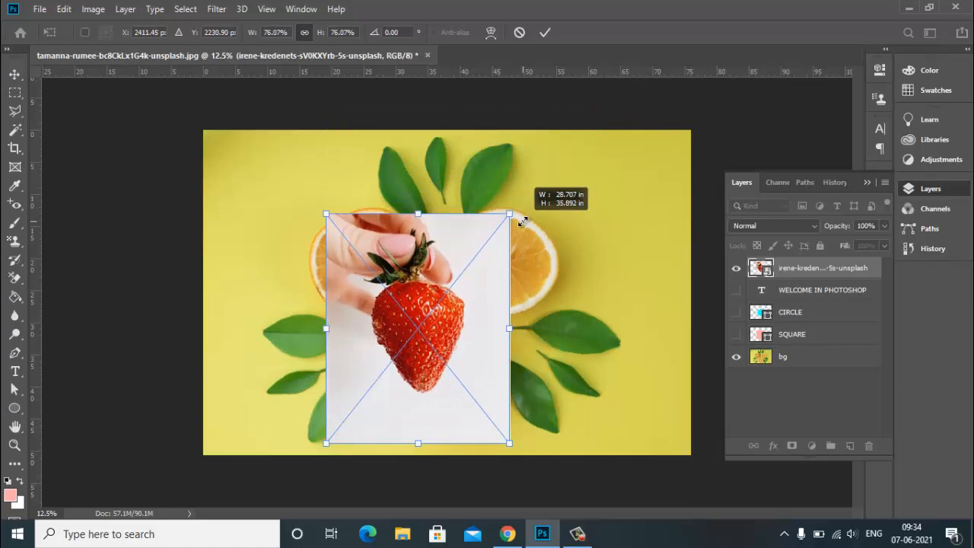
{"action": "left_click_drag", "start_coordinate": [522, 220], "coordinate": [604, 169]}
{"action": "left_click_drag", "start_coordinate": [496, 225], "coordinate": [512, 221]}
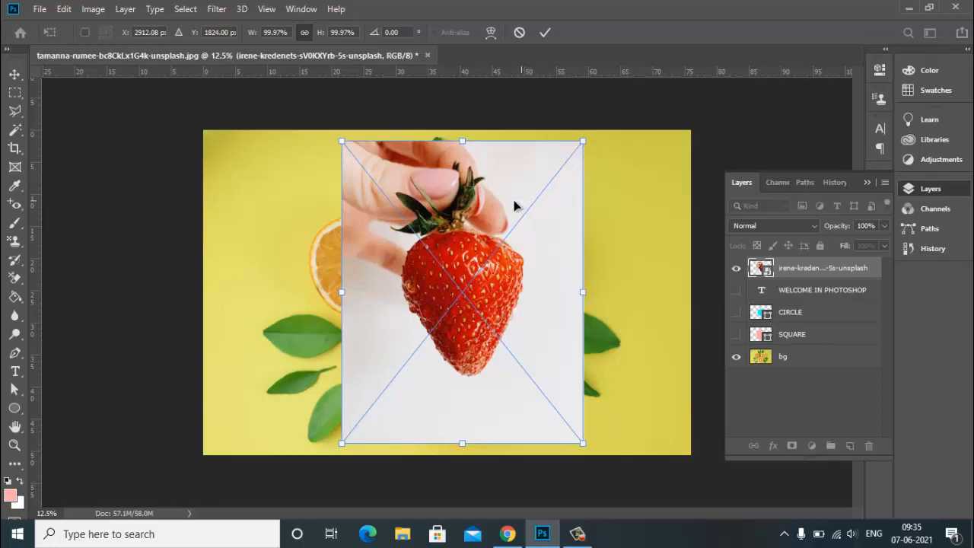
{"action": "left_click_drag", "start_coordinate": [514, 206], "coordinate": [517, 208]}
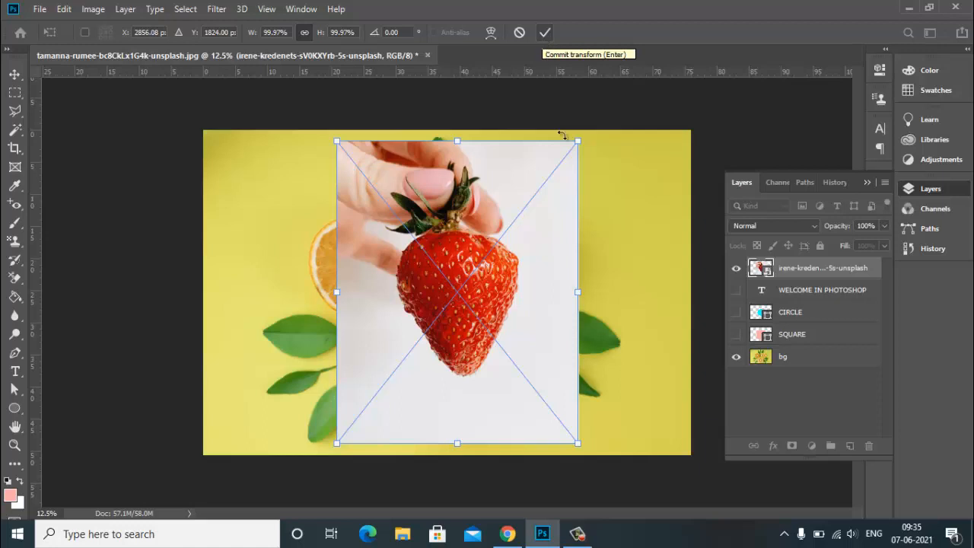
{"action": "left_click", "coordinate": [544, 34]}
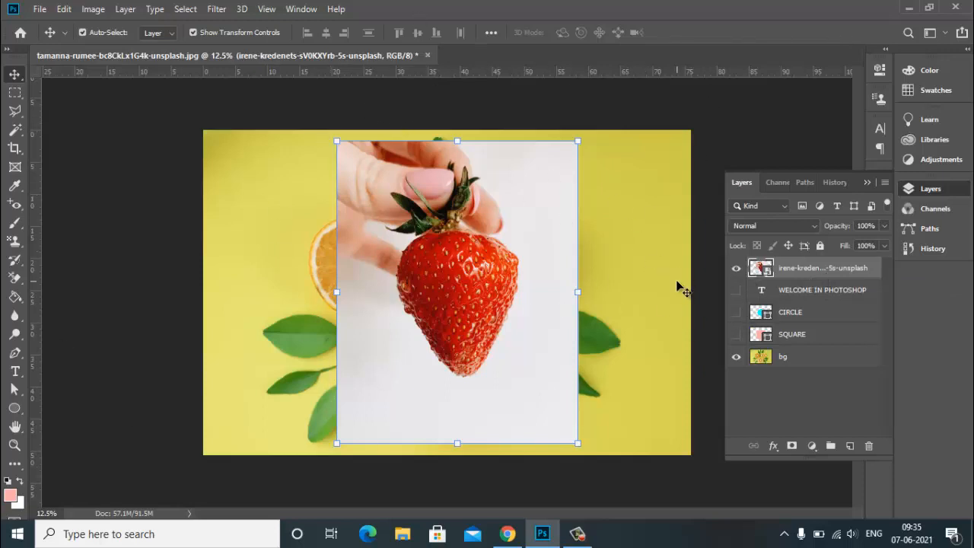
{"action": "left_click", "coordinate": [123, 8]}
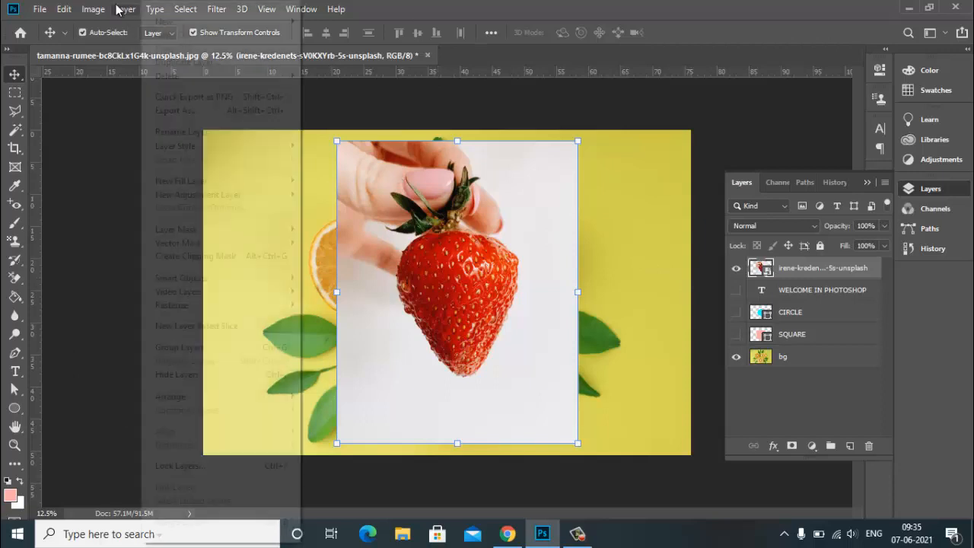
{"action": "mouse_move", "coordinate": [184, 28]}
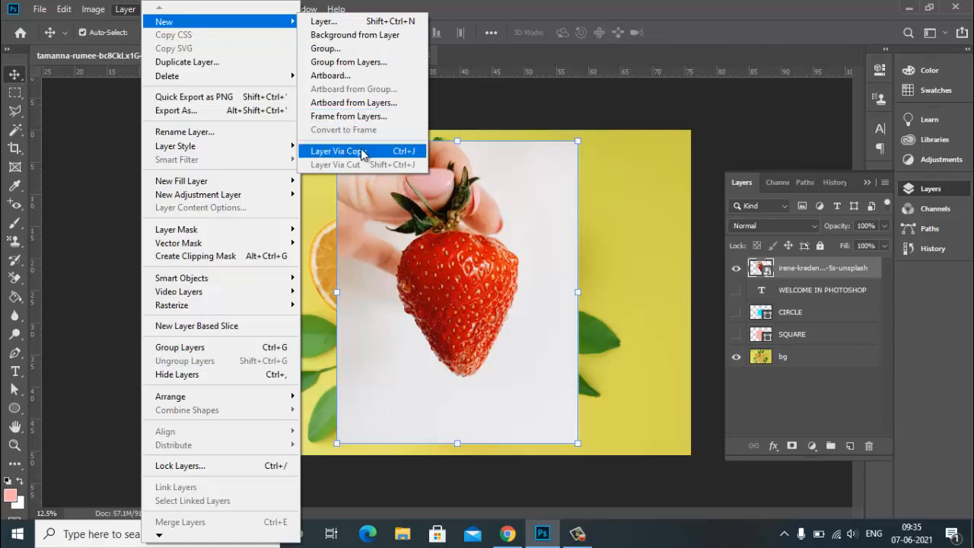
{"action": "left_click", "coordinate": [754, 114]}
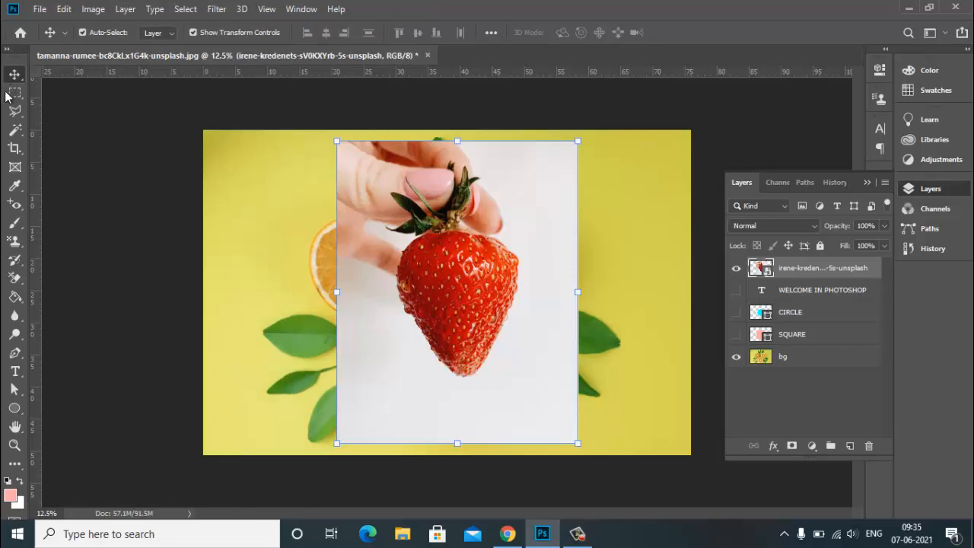
Select the red body of the strawberry with the Quick Selection tool, using a brush size of 90
{"action": "left_click", "coordinate": [15, 114]}
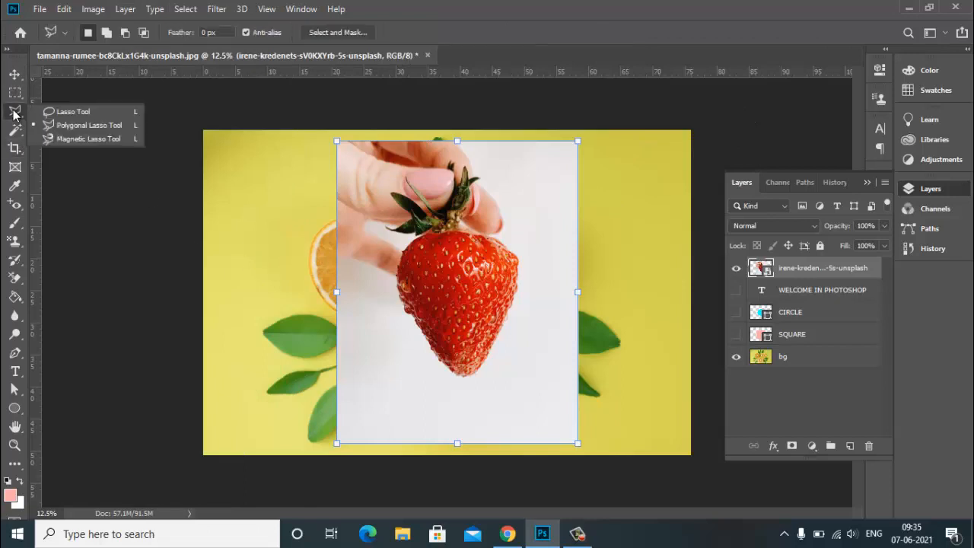
{"action": "left_click", "coordinate": [19, 131]}
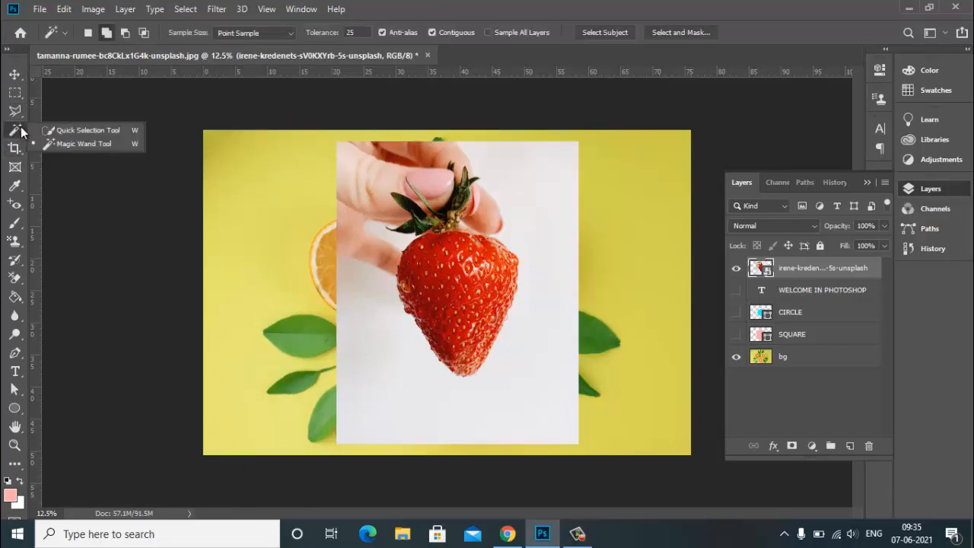
{"action": "left_click", "coordinate": [56, 131]}
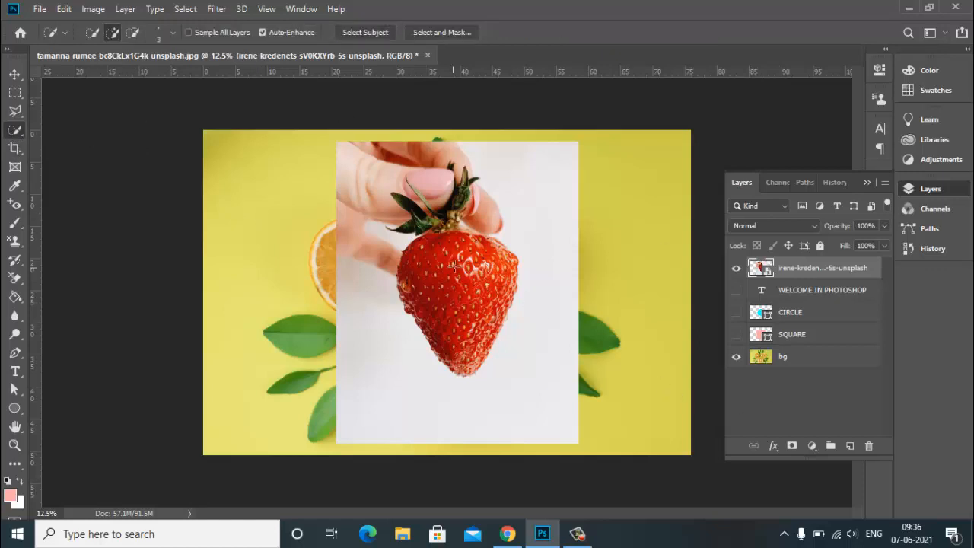
{"action": "key", "text": "bracketright"}
{"action": "key", "text": "bracketright"}
{"action": "key", "text": "bracketright"}
{"action": "key", "text": "bracketright"}
{"action": "key", "text": "bracketright"}
{"action": "key", "text": "bracketright"}
{"action": "key", "text": "bracketright"}
{"action": "key", "text": "bracketright"}
{"action": "key", "text": "bracketright"}
{"action": "key", "text": "bracketright"}
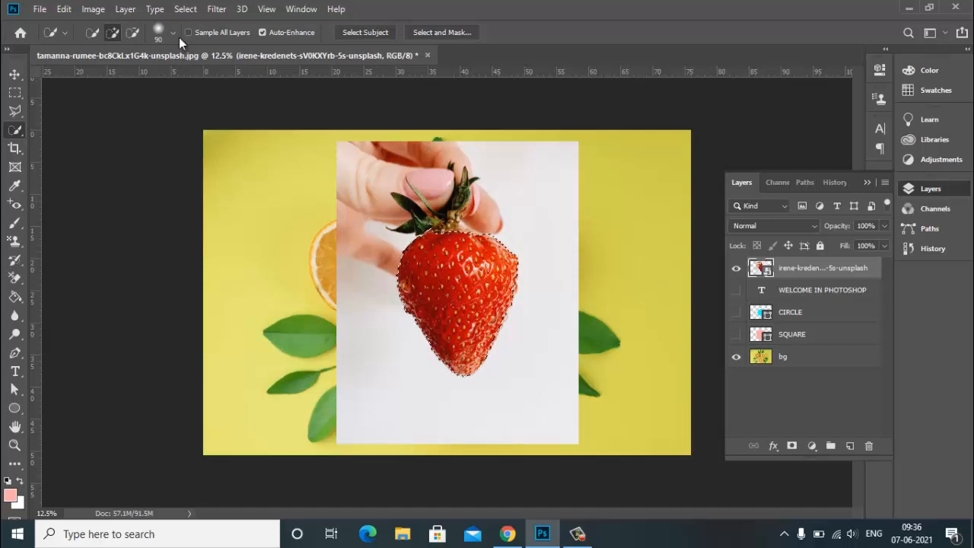
Copy the selected strawberry to a new layer with Layer Via Copy
{"action": "left_click", "coordinate": [125, 9]}
{"action": "mouse_move", "coordinate": [173, 23]}
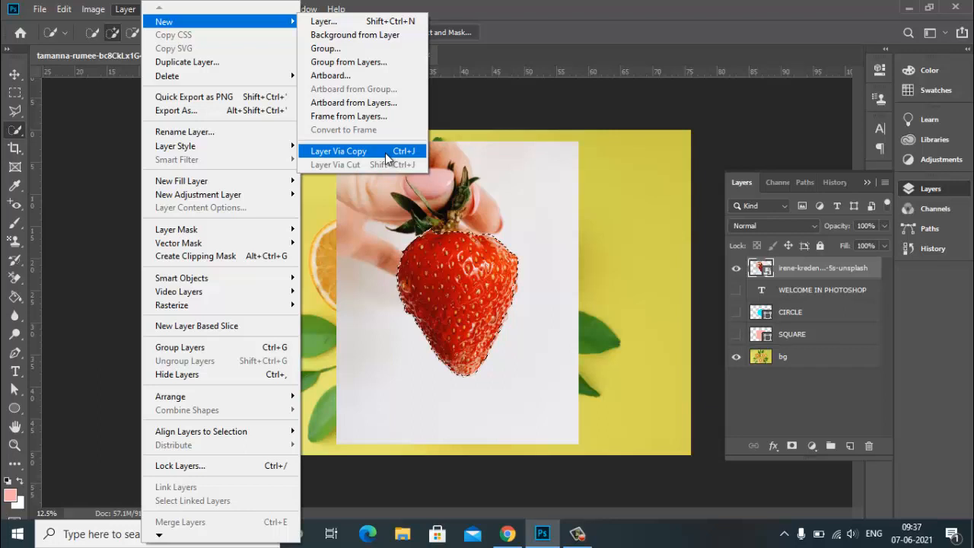
{"action": "left_click", "coordinate": [385, 151]}
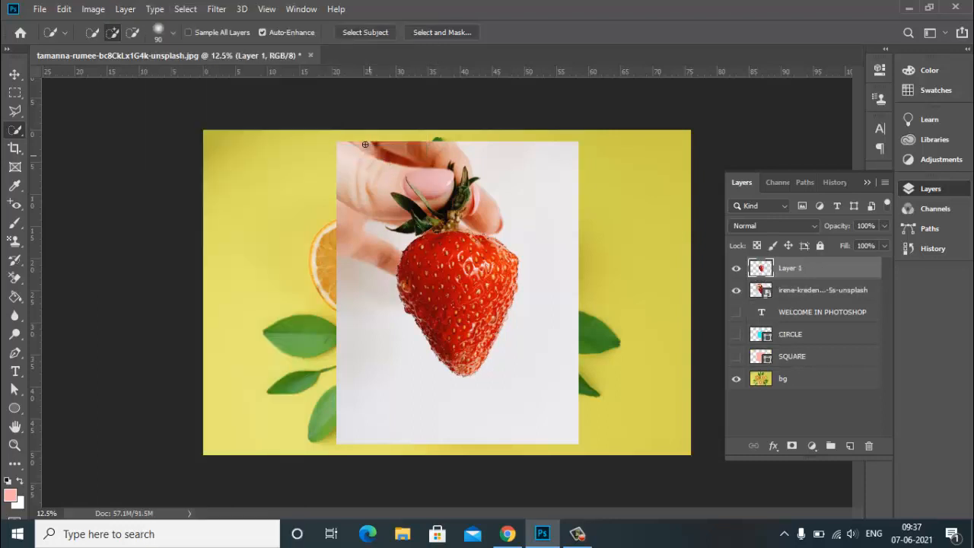
Compare the copied strawberry with the original photo by toggling both layers' visibility, leaving Layer 1 hidden and the photo shown
{"action": "left_click", "coordinate": [736, 291]}
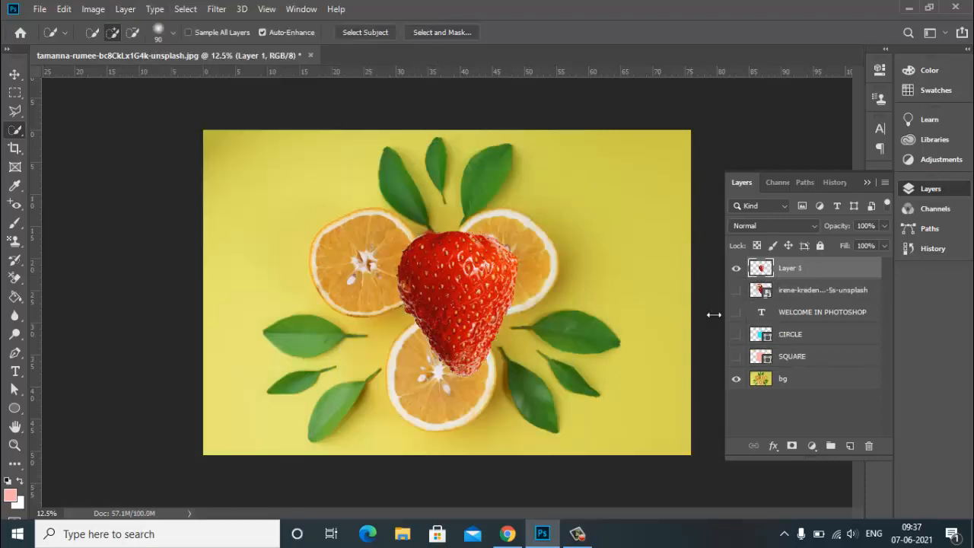
{"action": "left_click", "coordinate": [13, 73]}
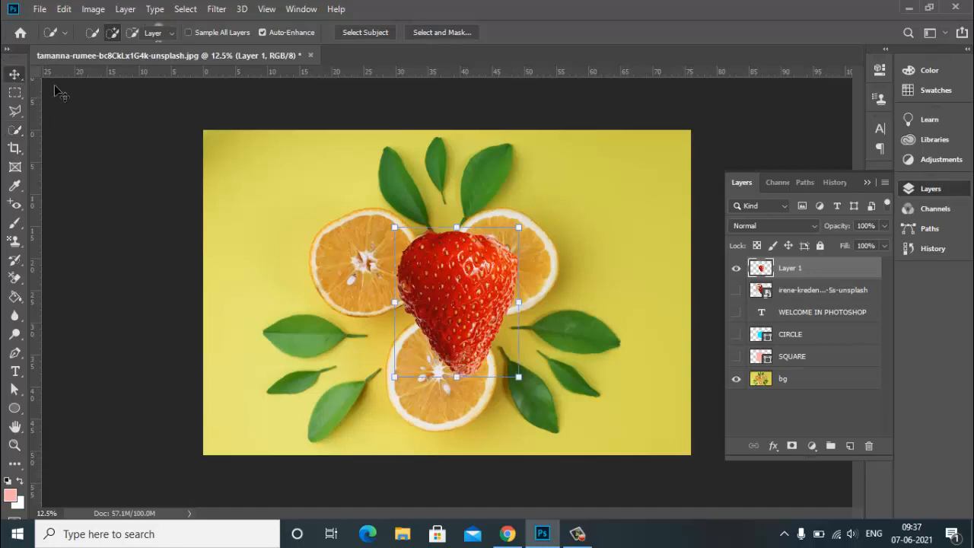
{"action": "left_click", "coordinate": [395, 378]}
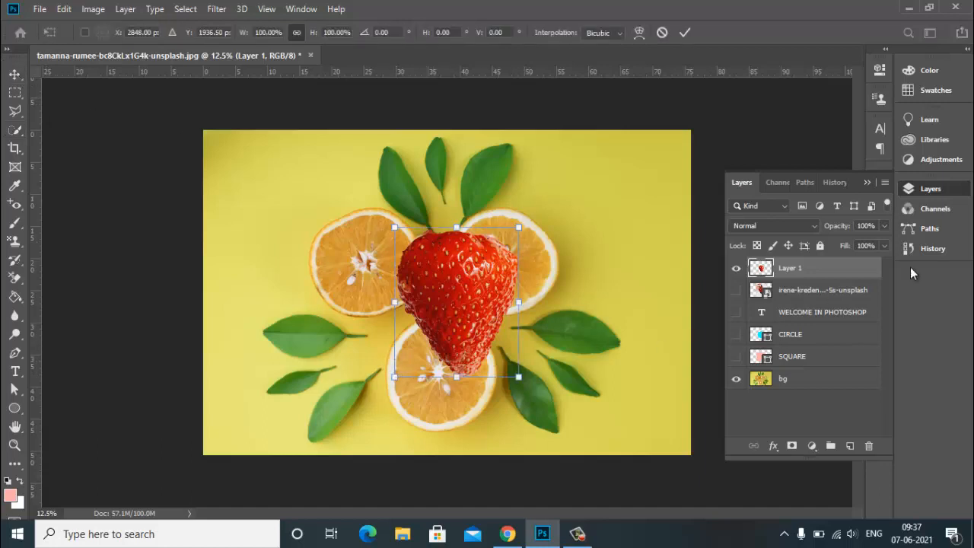
{"action": "left_click", "coordinate": [735, 294]}
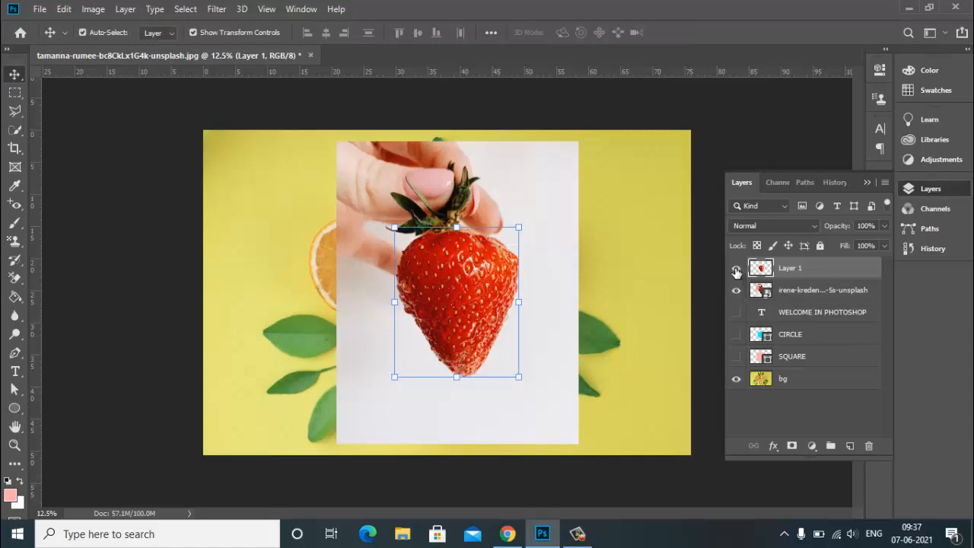
{"action": "left_click", "coordinate": [736, 269]}
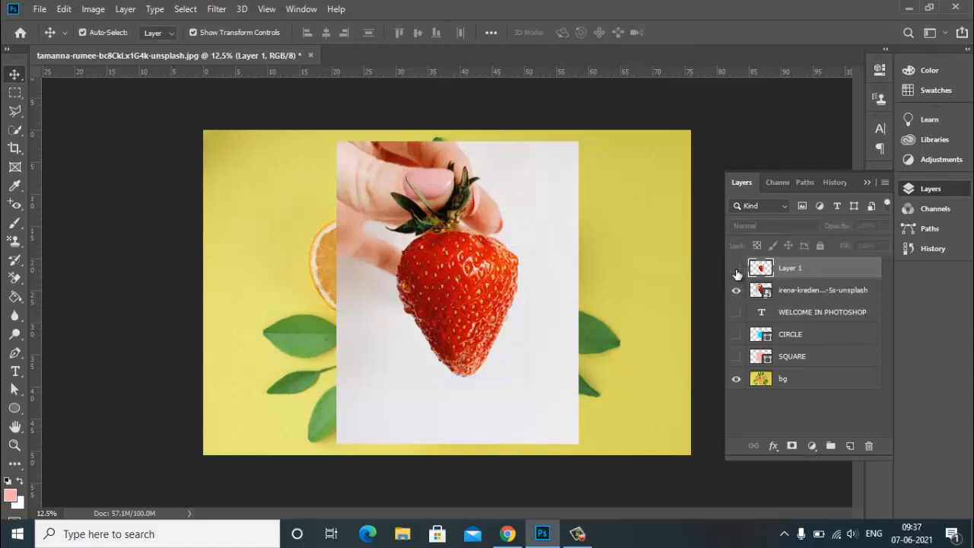
{"action": "left_click", "coordinate": [735, 291]}
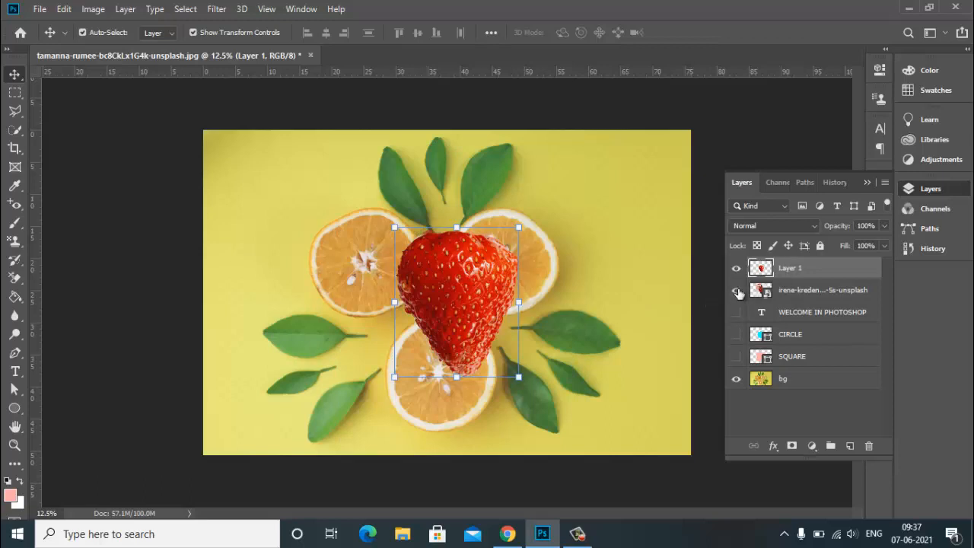
{"action": "left_click", "coordinate": [736, 291]}
{"action": "left_click", "coordinate": [736, 268]}
Duplicate the whole strawberry photo layer with Layer Via Copy
{"action": "left_click", "coordinate": [787, 294]}
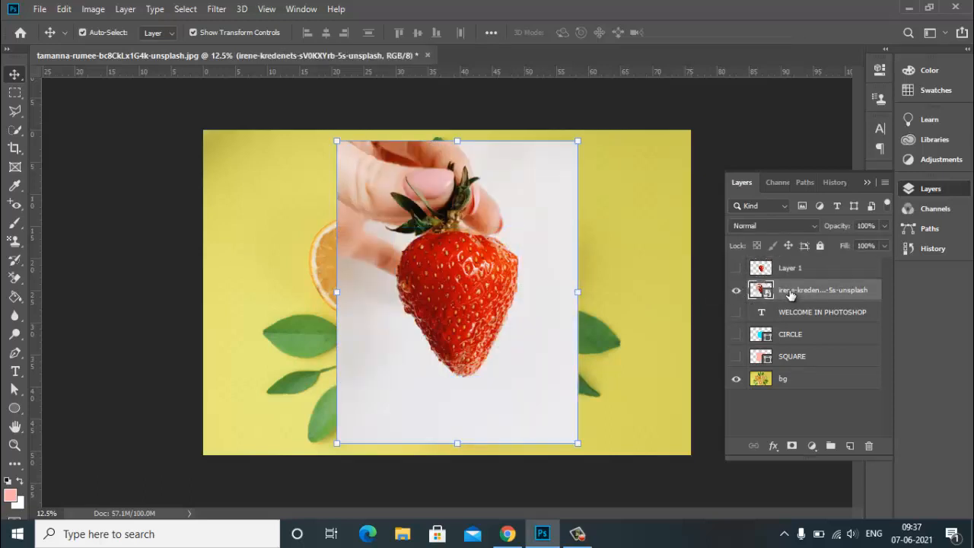
{"action": "left_click", "coordinate": [125, 9]}
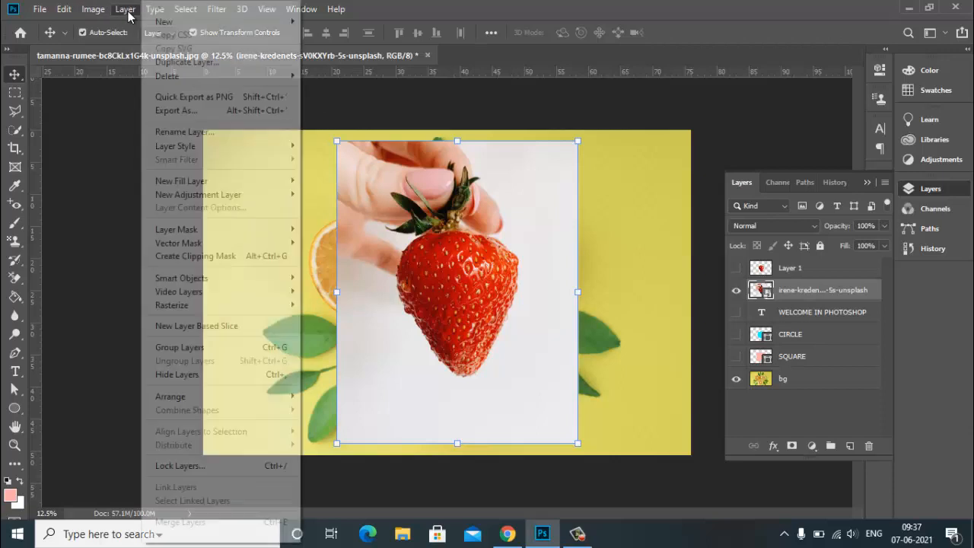
{"action": "mouse_move", "coordinate": [185, 21]}
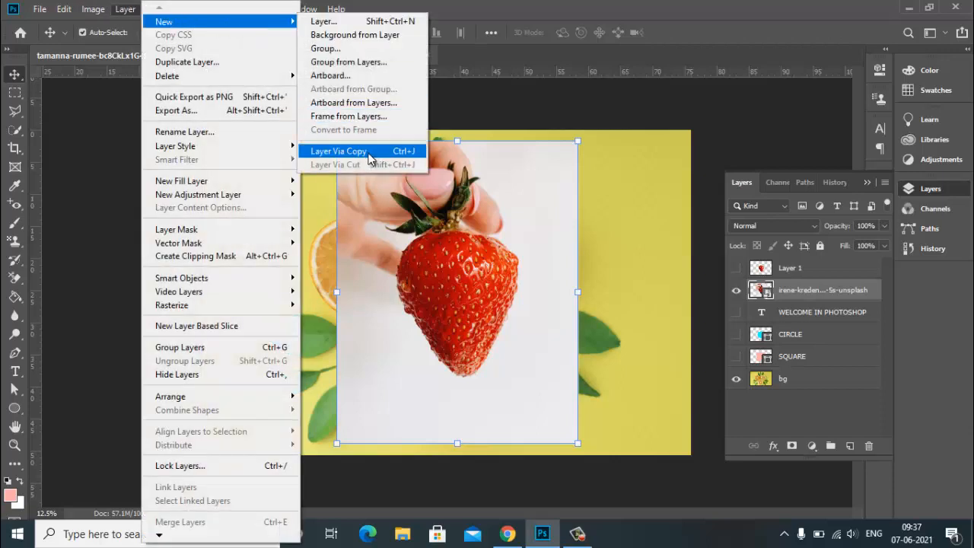
{"action": "left_click", "coordinate": [370, 152]}
Compare the photo's duplicate with the original by toggling their visibility and moving the duplicate aside, and delete the duplicate
{"action": "left_click", "coordinate": [733, 292]}
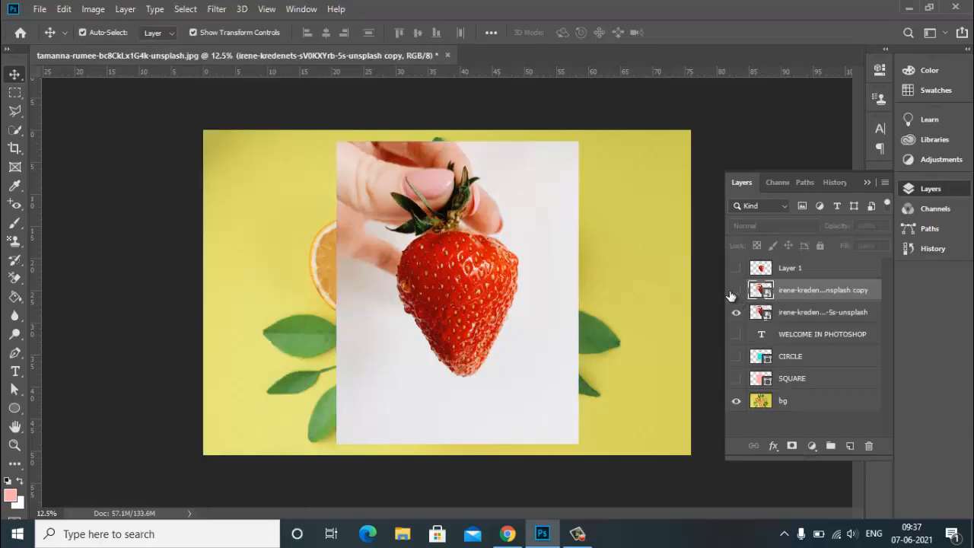
{"action": "left_click", "coordinate": [736, 312]}
{"action": "left_click", "coordinate": [737, 292]}
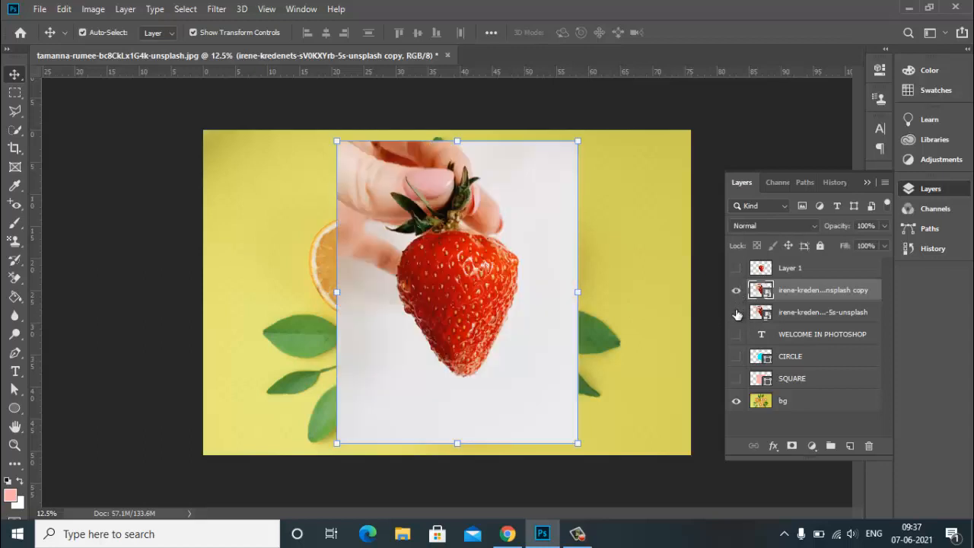
{"action": "left_click", "coordinate": [736, 312]}
{"action": "left_click_drag", "start_coordinate": [445, 228], "coordinate": [286, 213]}
{"action": "key", "text": "Delete"}
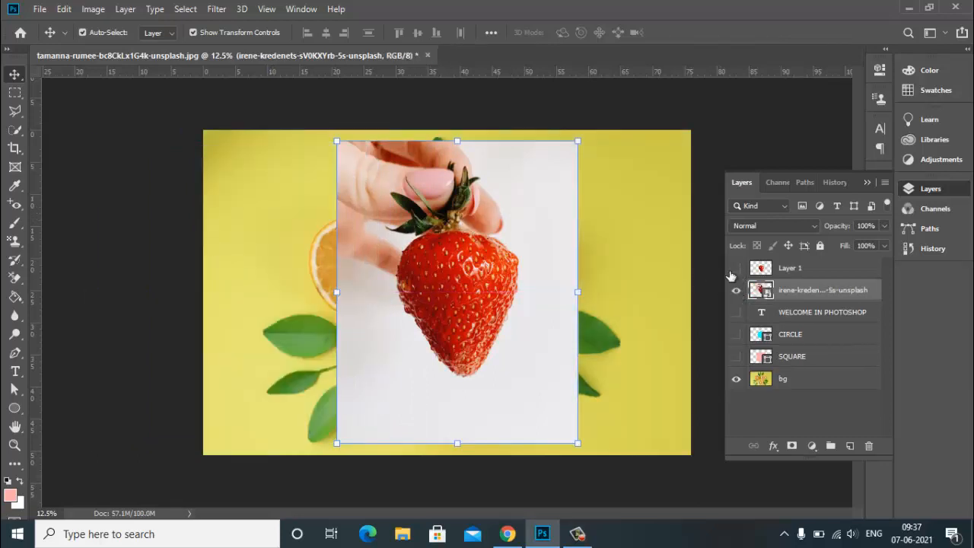
Hide the strawberry photo layer, and select and show Layer 1
{"action": "left_click", "coordinate": [735, 291]}
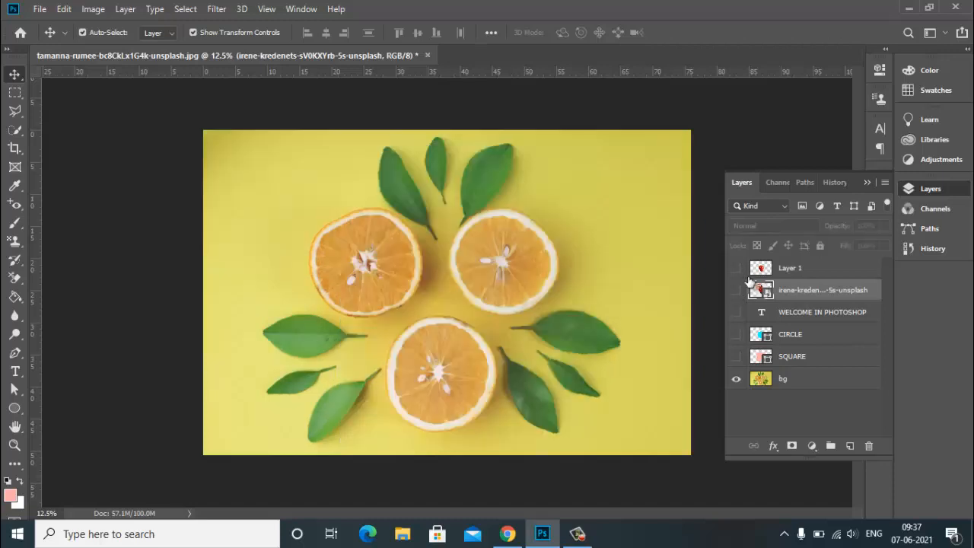
{"action": "left_click", "coordinate": [766, 270]}
{"action": "left_click", "coordinate": [736, 268]}
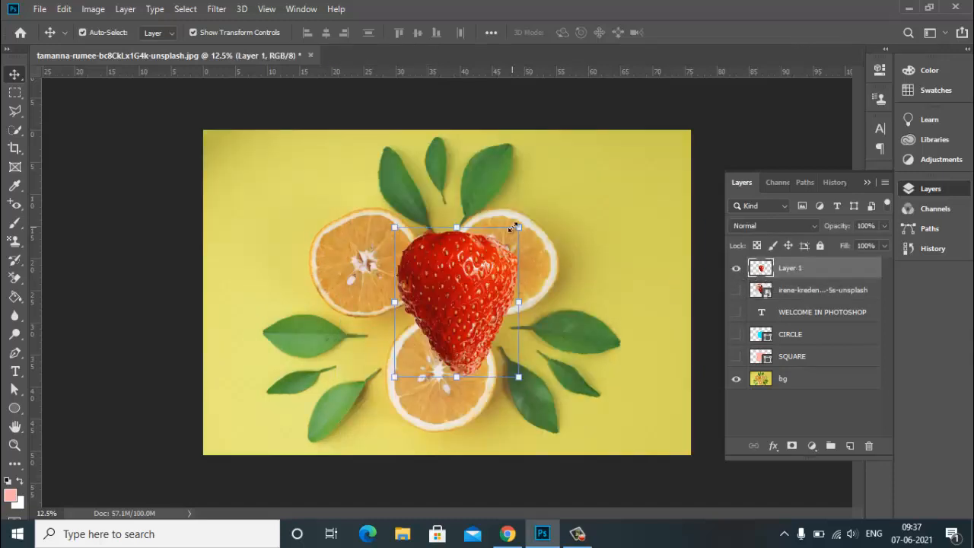
Enlarge the cut-out strawberry on Layer 1 proportionally about its center, commit the transform and deselect the layer
{"action": "left_click_drag", "start_coordinate": [522, 226], "coordinate": [539, 202]}
{"action": "left_click", "coordinate": [687, 33]}
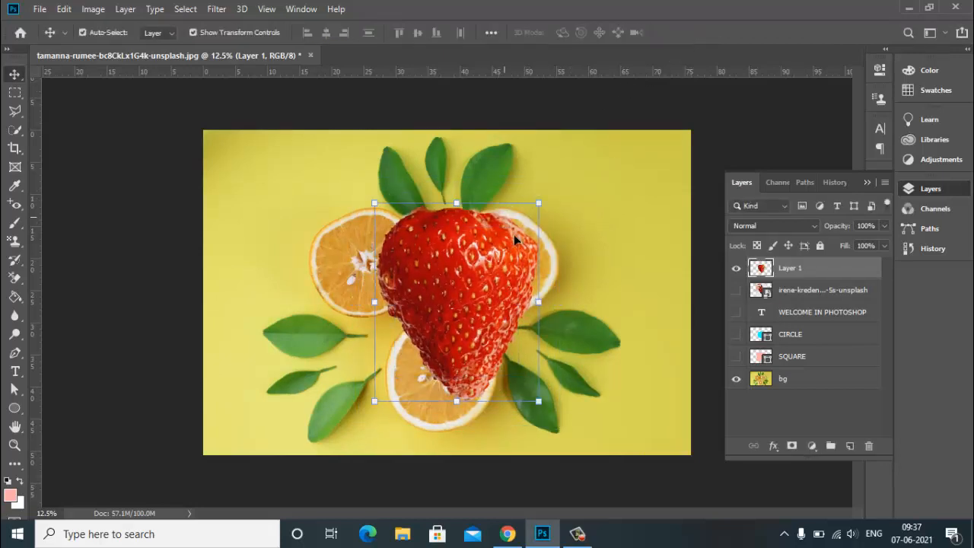
{"action": "mouse_move", "coordinate": [482, 289]}
{"action": "left_mouse_down"}
{"action": "mouse_move", "coordinate": [580, 283]}
{"action": "mouse_move", "coordinate": [647, 226]}
{"action": "mouse_move", "coordinate": [637, 177]}
{"action": "mouse_move", "coordinate": [573, 265]}
{"action": "mouse_move", "coordinate": [498, 311]}
{"action": "mouse_move", "coordinate": [480, 294]}
{"action": "left_mouse_up"}
{"action": "key", "text": "z"}
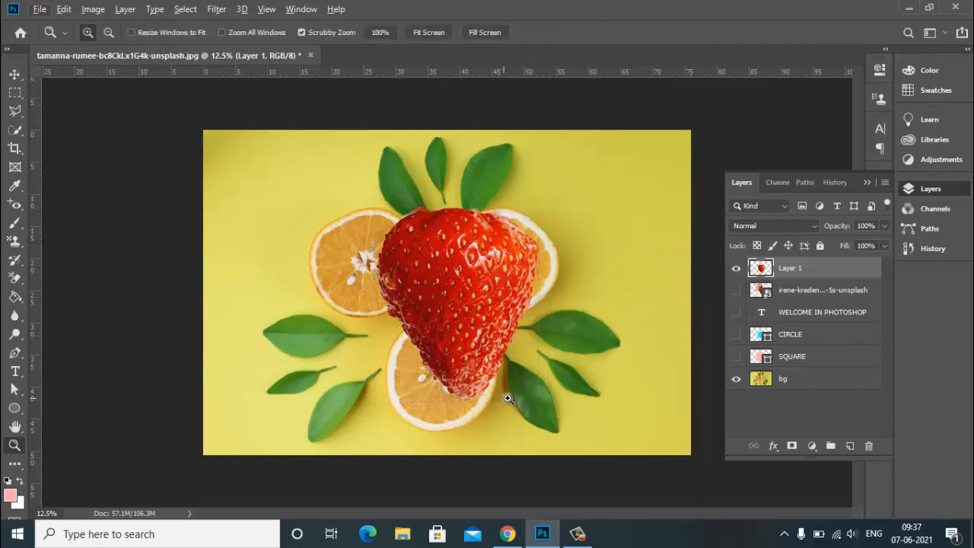
{"action": "left_click", "coordinate": [15, 74]}
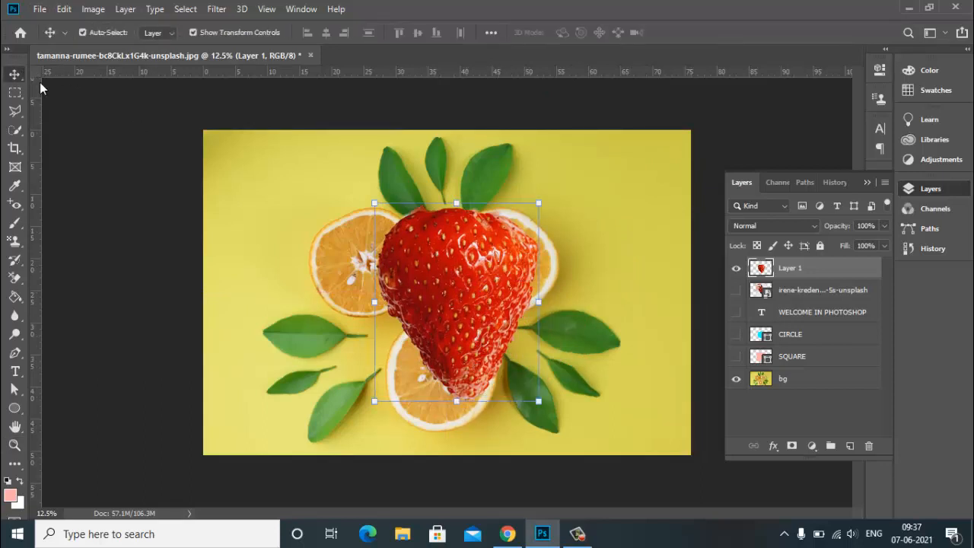
{"action": "left_click", "coordinate": [168, 207]}
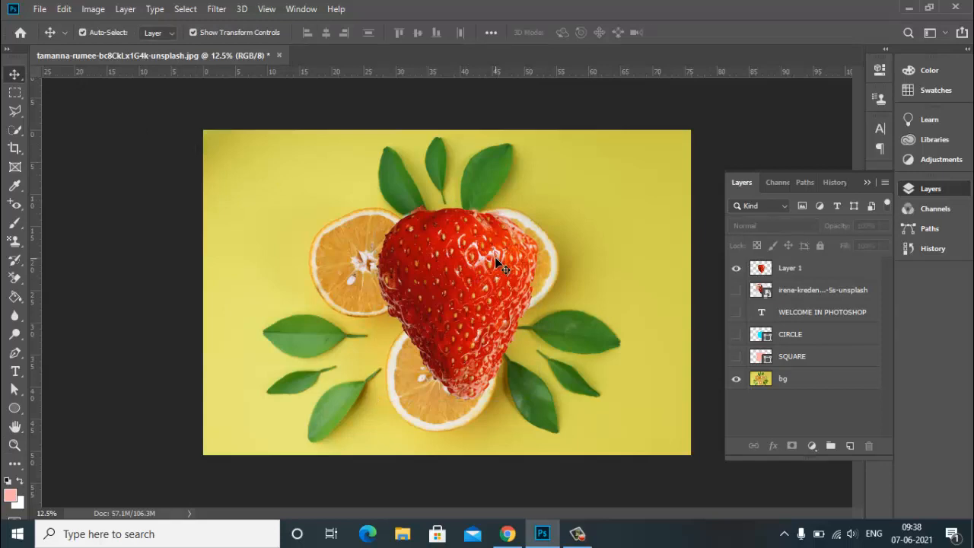
Free Transform the strawberry on Layer 1, scaling it proportionally about its center to 94.08%
{"action": "left_click", "coordinate": [64, 10]}
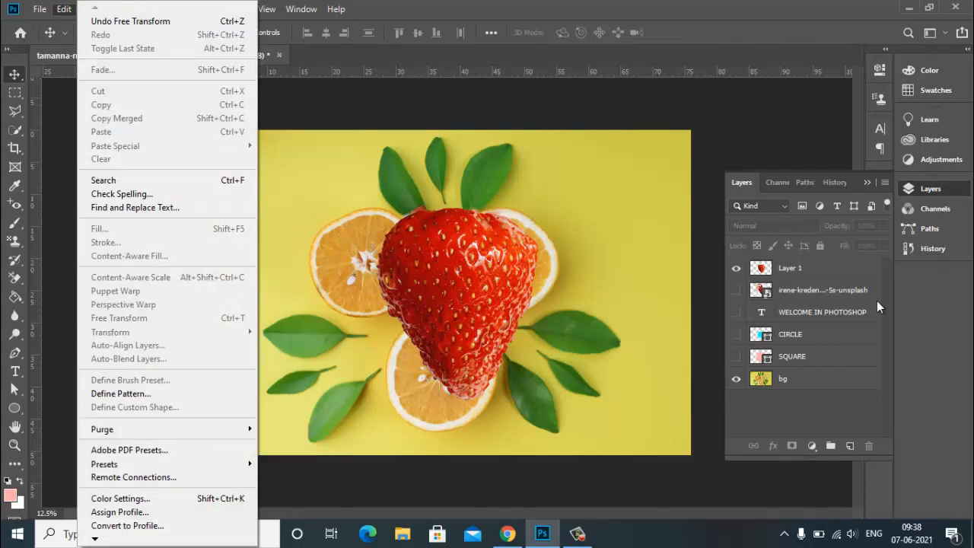
{"action": "left_click", "coordinate": [858, 274]}
{"action": "left_click", "coordinate": [64, 9]}
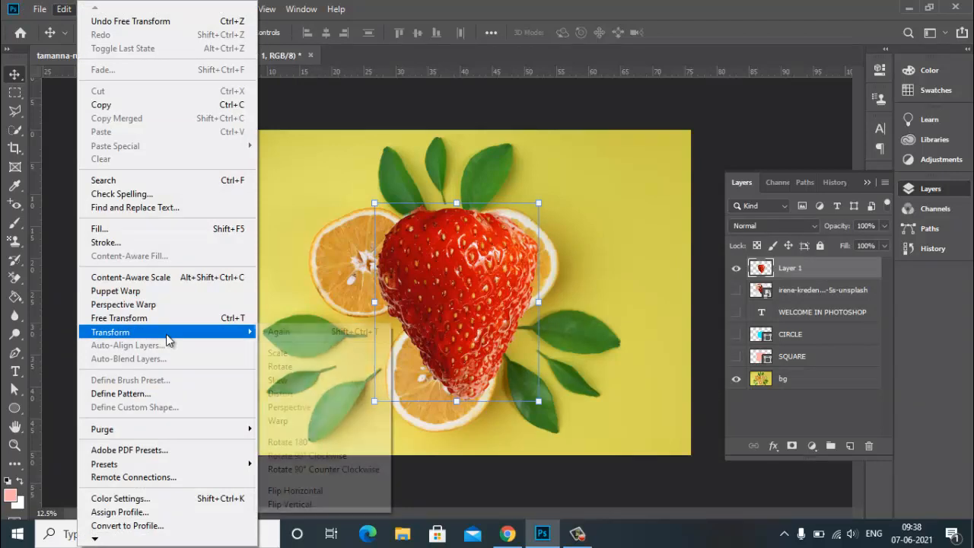
{"action": "left_click", "coordinate": [203, 322]}
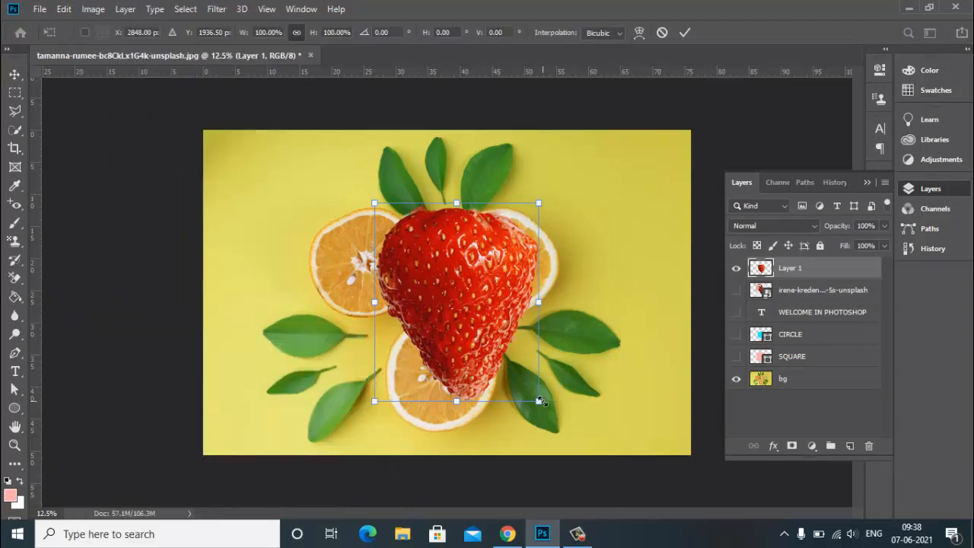
{"action": "left_click_drag", "start_coordinate": [540, 401], "coordinate": [503, 379]}
{"action": "left_click_drag", "start_coordinate": [357, 201], "coordinate": [376, 189]}
{"action": "key", "text": "ctrl+z"}
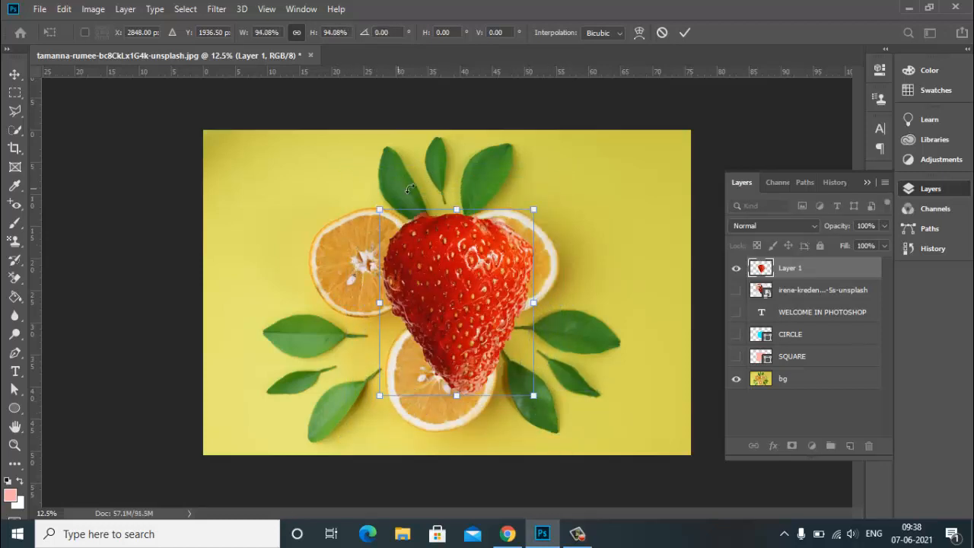
Try stretching the strawberry to 103.77% height, then scaling it freely to 96.25% width and 97.31% height, undoing each change
{"action": "mouse_move", "coordinate": [461, 401]}
{"action": "left_mouse_down"}
{"action": "mouse_move", "coordinate": [457, 457]}
{"action": "mouse_move", "coordinate": [457, 369]}
{"action": "mouse_move", "coordinate": [464, 384]}
{"action": "mouse_move", "coordinate": [474, 379]}
{"action": "mouse_move", "coordinate": [461, 415]}
{"action": "left_mouse_up"}
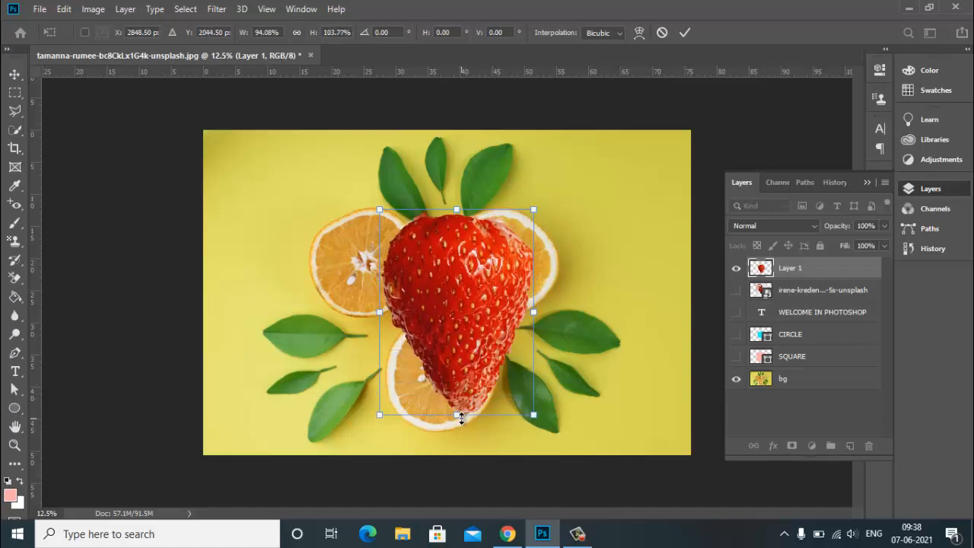
{"action": "key", "text": "ctrl+z"}
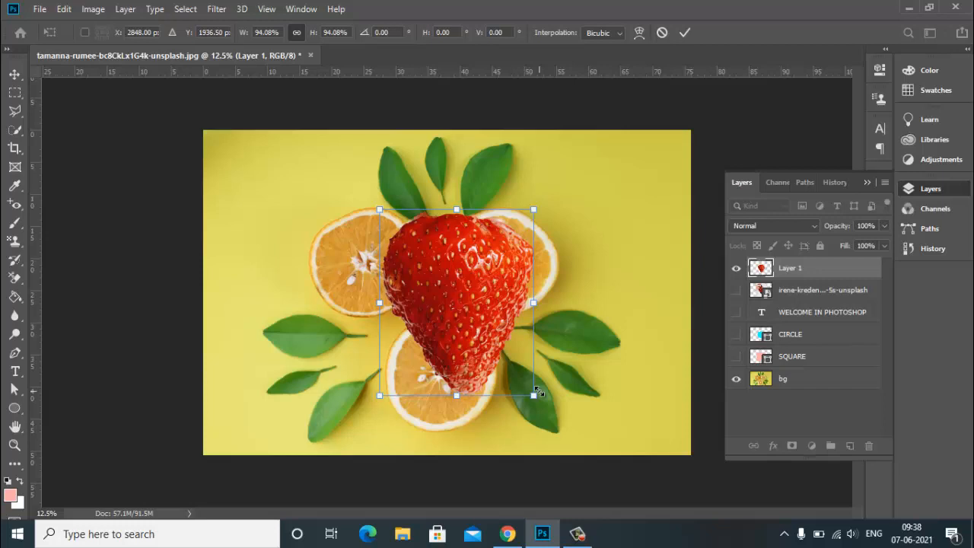
{"action": "mouse_move", "coordinate": [536, 393]}
{"action": "left_mouse_down"}
{"action": "mouse_move", "coordinate": [548, 410]}
{"action": "mouse_move", "coordinate": [639, 424]}
{"action": "mouse_move", "coordinate": [578, 423]}
{"action": "mouse_move", "coordinate": [533, 446]}
{"action": "mouse_move", "coordinate": [542, 402]}
{"action": "left_mouse_up"}
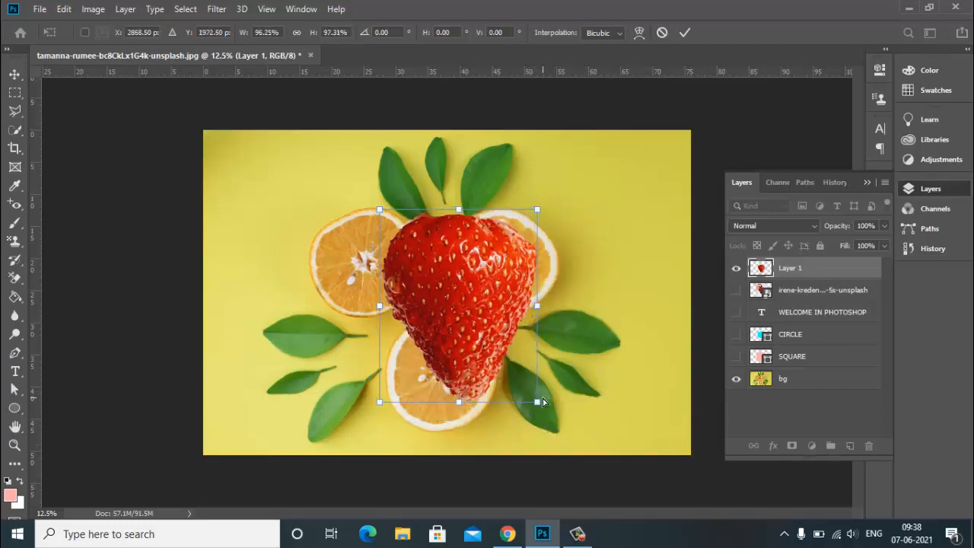
{"action": "key", "text": "ctrl+z"}
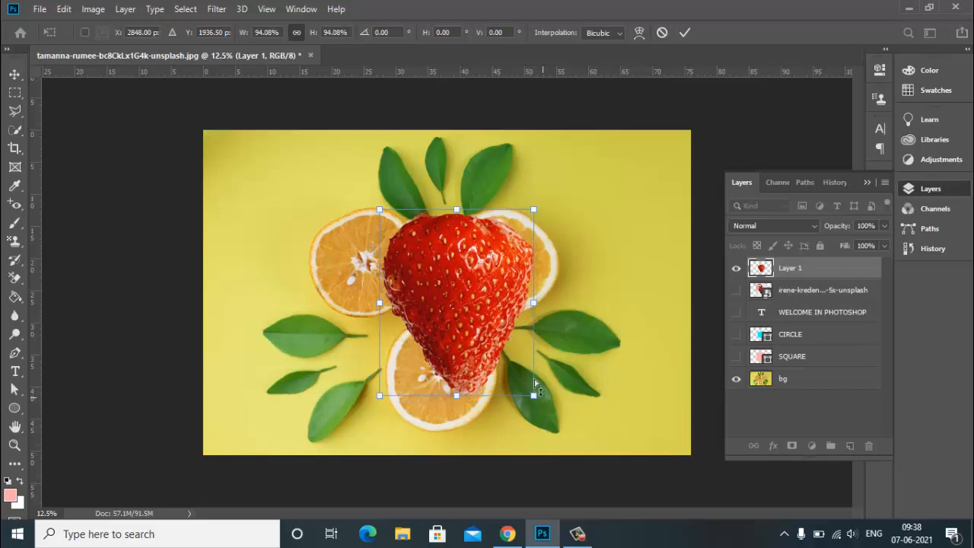
Commit the strawberry's transform and move it slightly to the left over the orange slices
{"action": "left_click", "coordinate": [685, 33]}
{"action": "left_click_drag", "start_coordinate": [472, 346], "coordinate": [452, 346]}
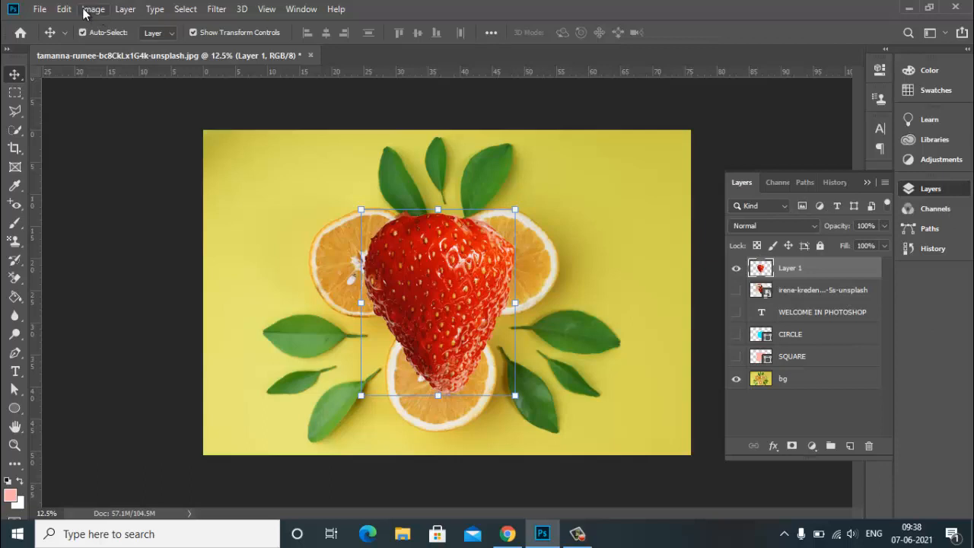
{"action": "left_click", "coordinate": [128, 11]}
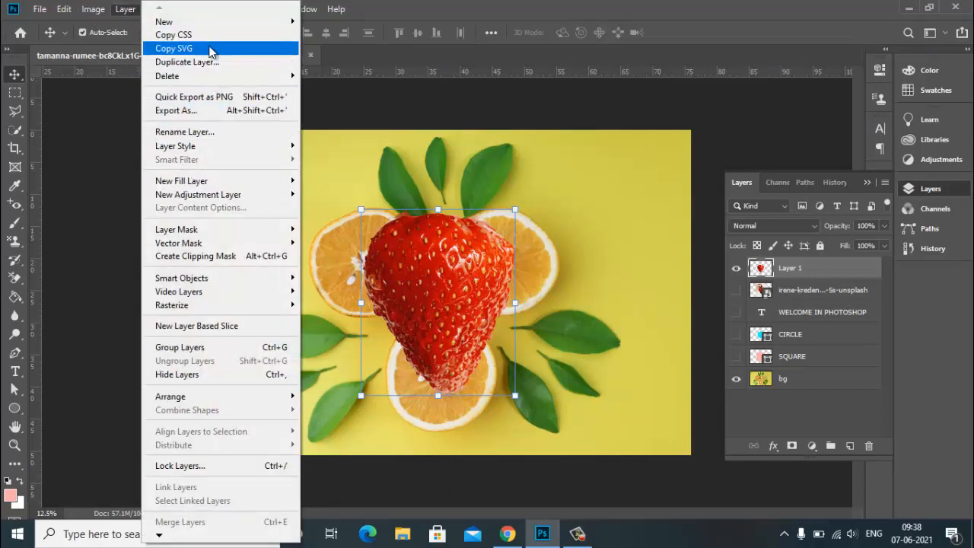
{"action": "mouse_move", "coordinate": [227, 23]}
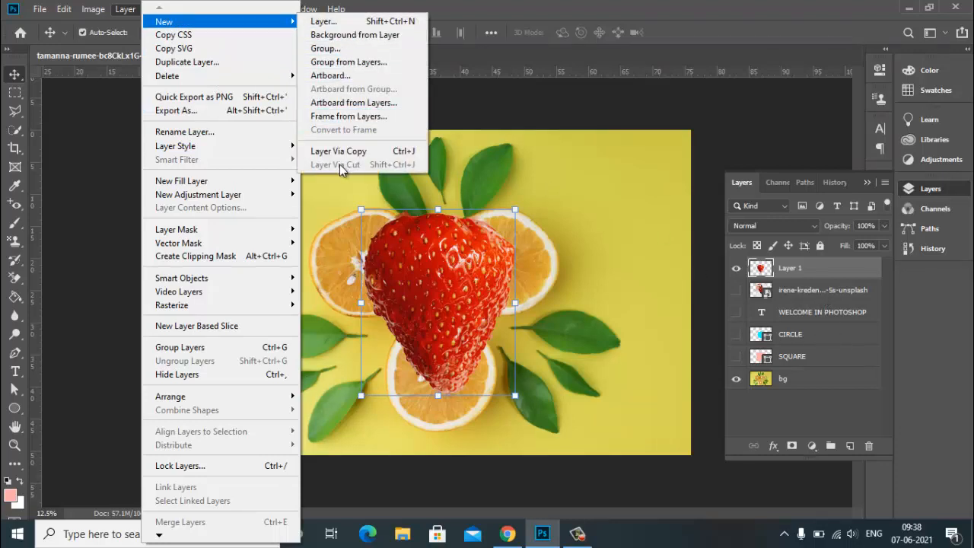
{"action": "left_click", "coordinate": [777, 294]}
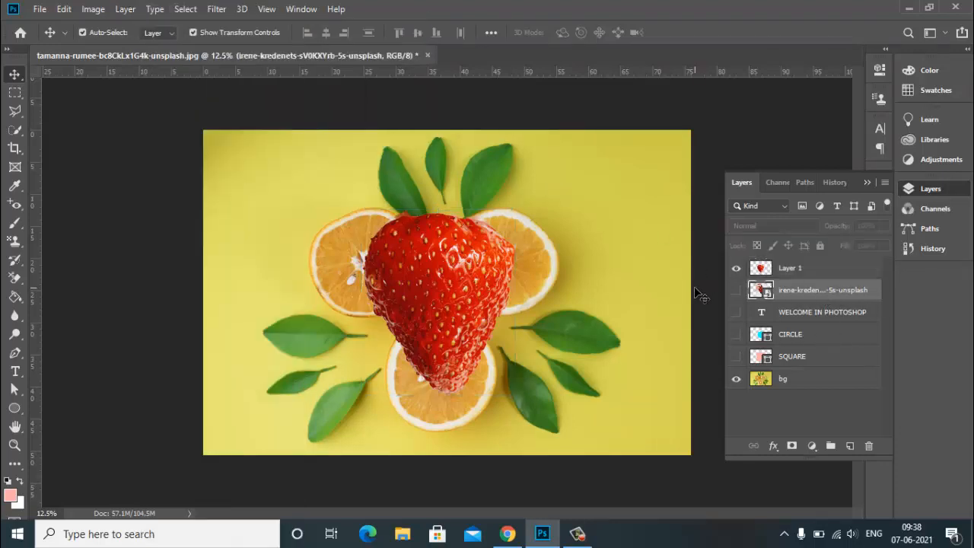
Undo the edits back to before Layer 1 was created, with the strawberry selection active on the photo layer
{"action": "key", "text": "ctrl+z"}
{"action": "key", "text": "ctrl+z"}
{"action": "key", "text": "ctrl+z"}
{"action": "key", "text": "ctrl+z"}
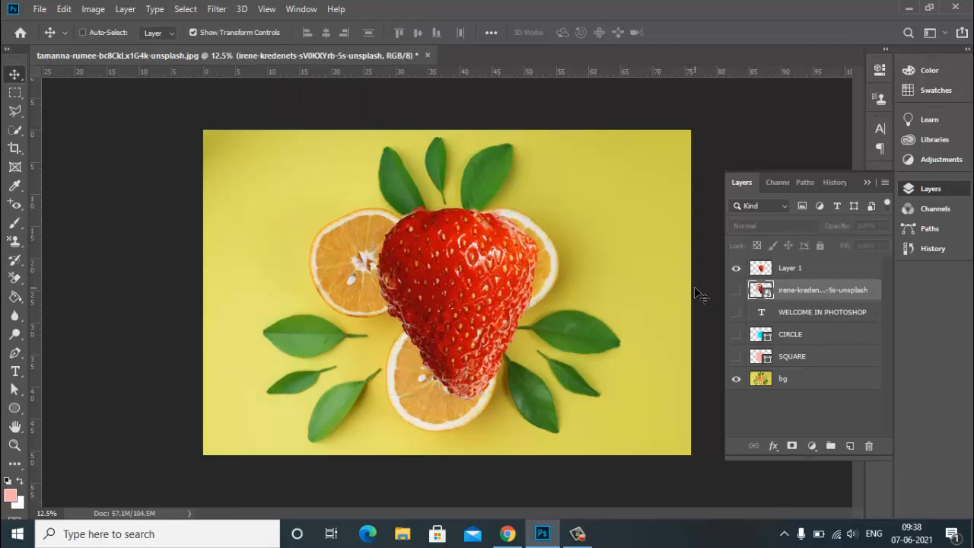
{"action": "key", "text": "ctrl+z"}
{"action": "key", "text": "ctrl+z"}
{"action": "key", "text": "ctrl+z"}
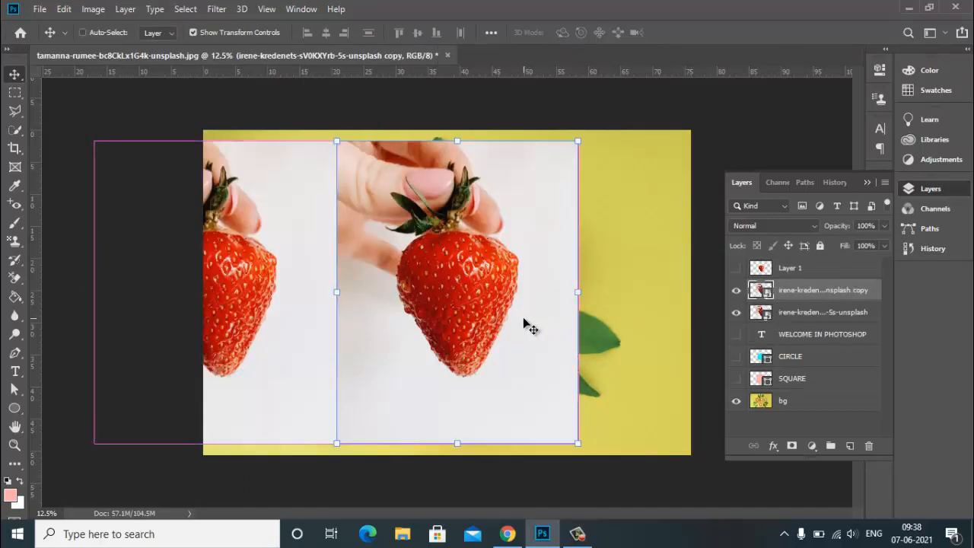
{"action": "key", "text": "ctrl+z"}
{"action": "key", "text": "ctrl+z"}
{"action": "key", "text": "ctrl+z"}
{"action": "key", "text": "ctrl+z"}
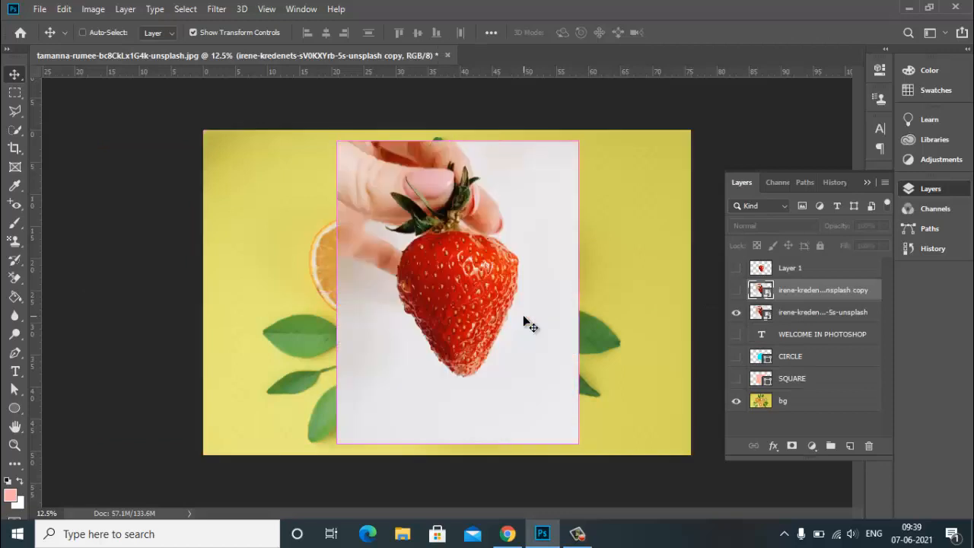
{"action": "key", "text": "ctrl+z"}
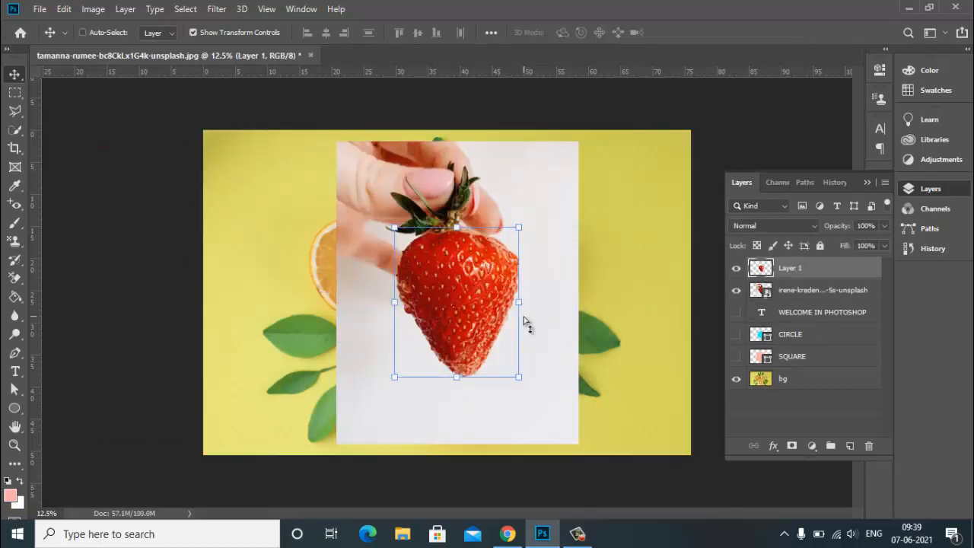
{"action": "key", "text": "ctrl+z"}
{"action": "key", "text": "ctrl+z"}
{"action": "key", "text": "ctrl+z"}
{"action": "key", "text": "ctrl+z"}
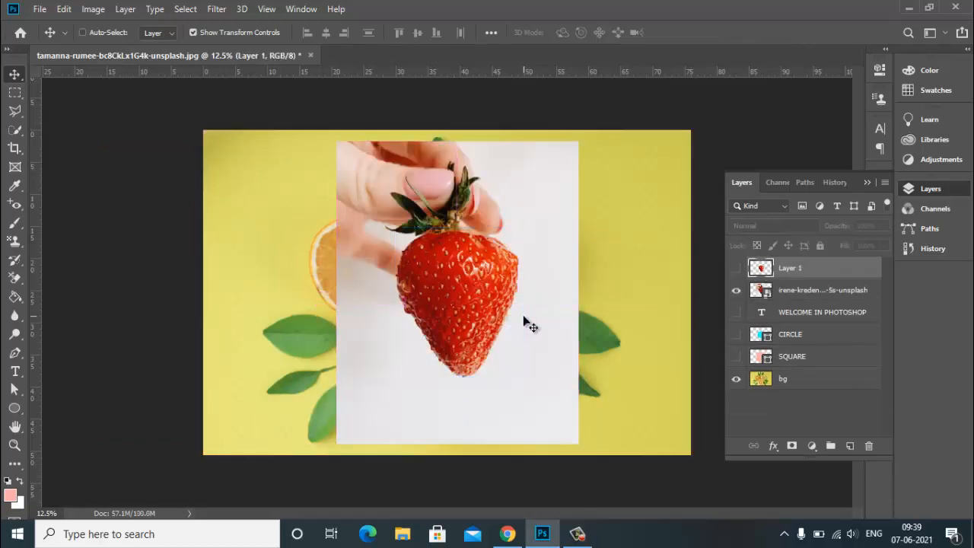
{"action": "key", "text": "ctrl+z"}
{"action": "key", "text": "ctrl+z"}
{"action": "key", "text": "ctrl+z"}
{"action": "key", "text": "ctrl+z"}
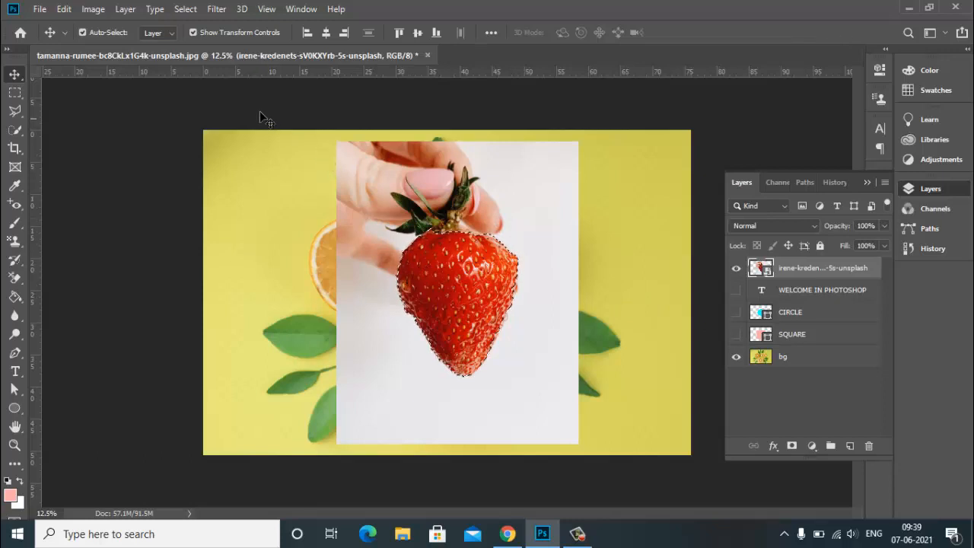
Rasterize the strawberry photo layer, keeping the strawberry selection active
{"action": "left_click", "coordinate": [125, 9]}
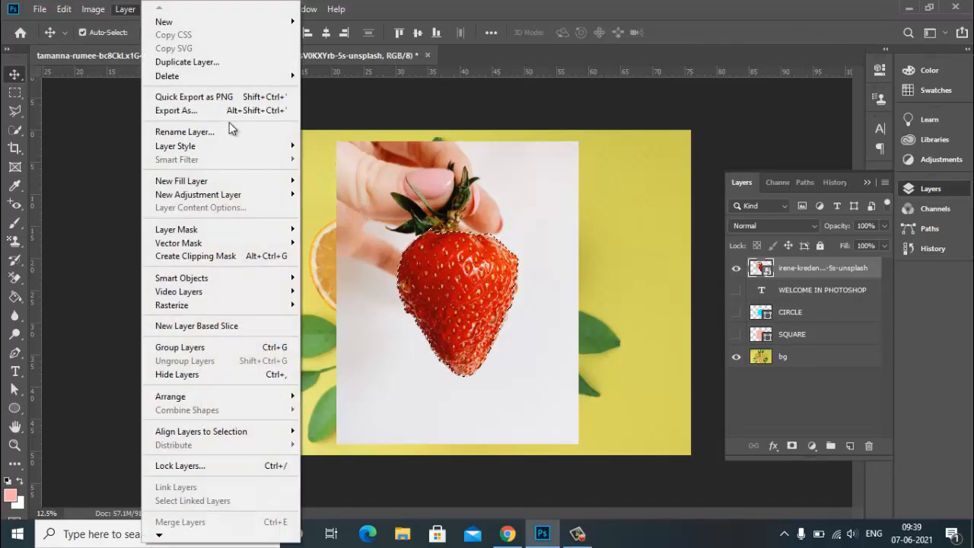
{"action": "mouse_move", "coordinate": [218, 25]}
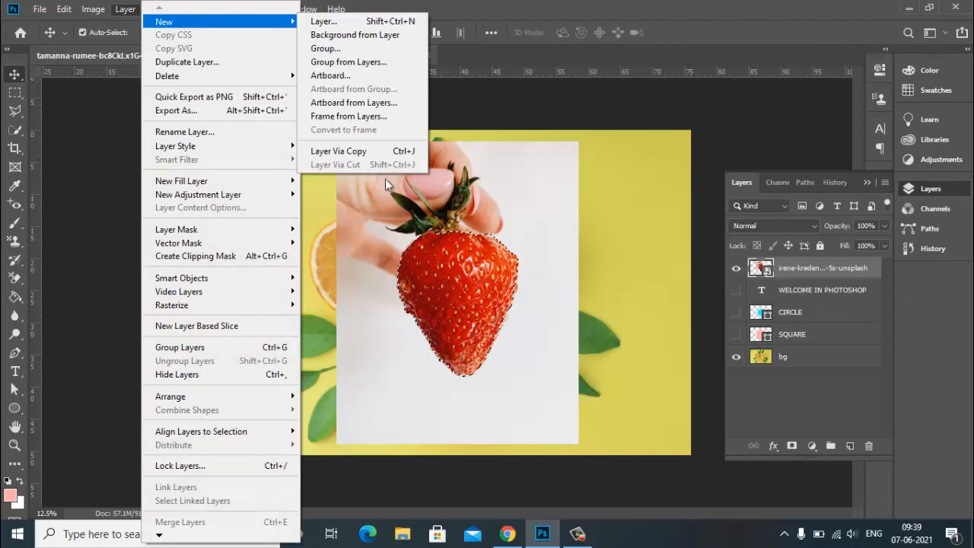
{"action": "left_click", "coordinate": [857, 283]}
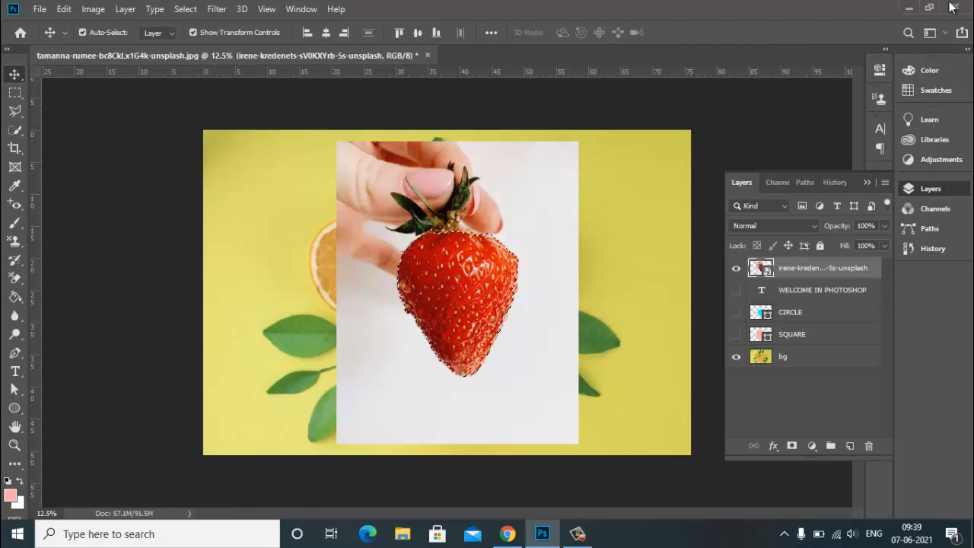
{"action": "right_click", "coordinate": [811, 268]}
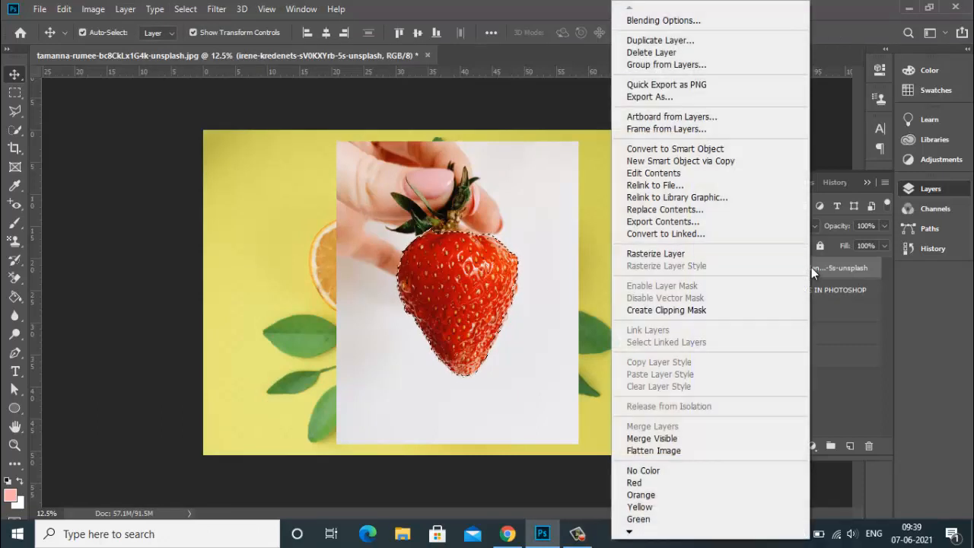
{"action": "left_click", "coordinate": [705, 253]}
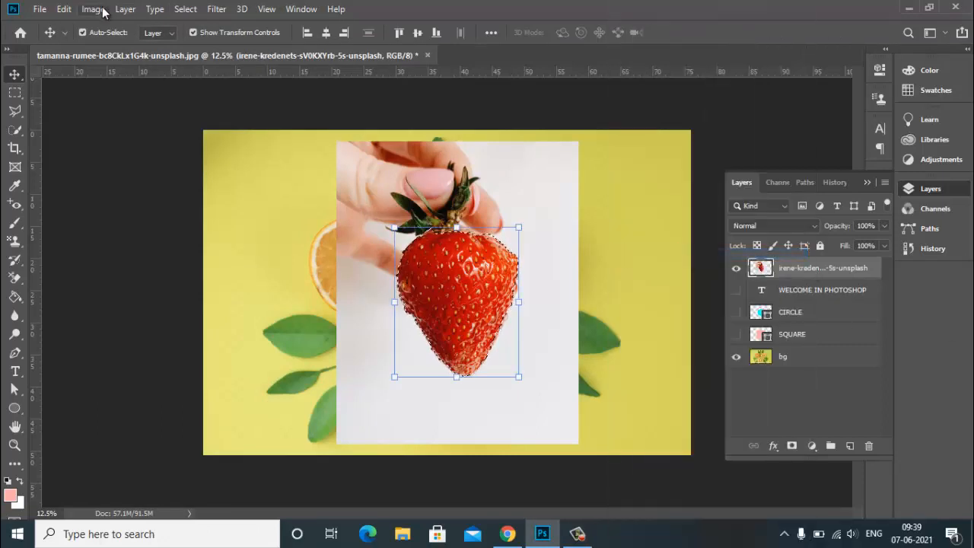
Cut the selected strawberry out of the photo layer onto its own layer with Layer Via Cut
{"action": "left_click", "coordinate": [126, 9]}
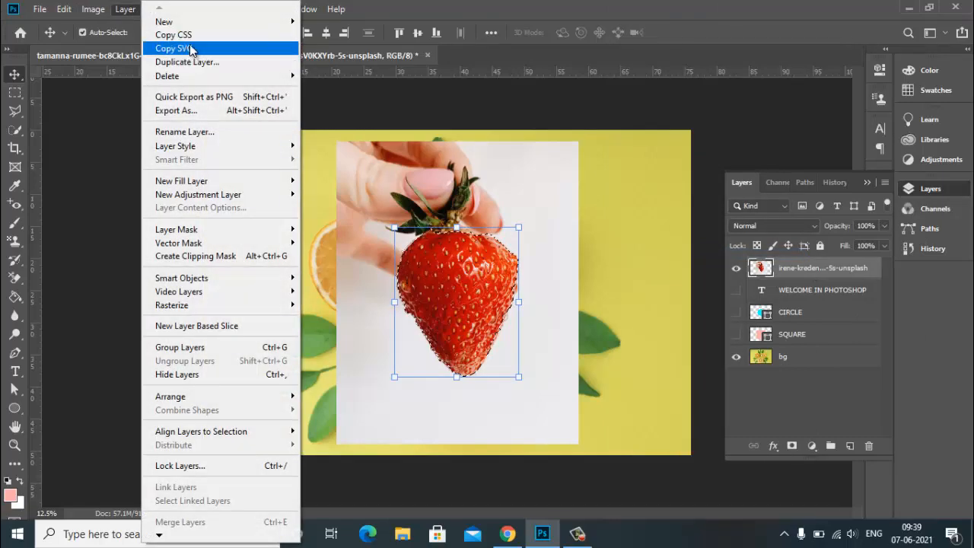
{"action": "mouse_move", "coordinate": [303, 10]}
{"action": "left_click", "coordinate": [131, 20]}
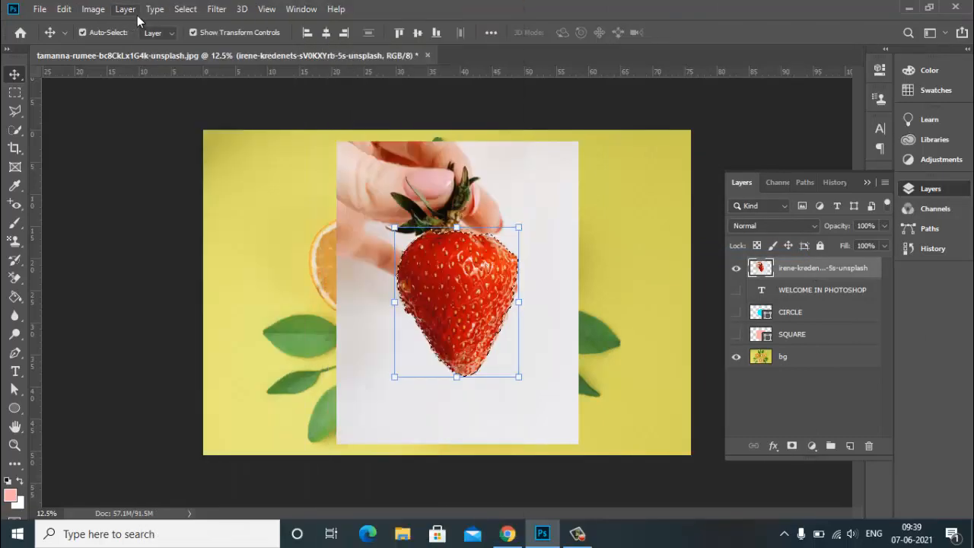
{"action": "left_click", "coordinate": [125, 9]}
{"action": "mouse_move", "coordinate": [183, 24]}
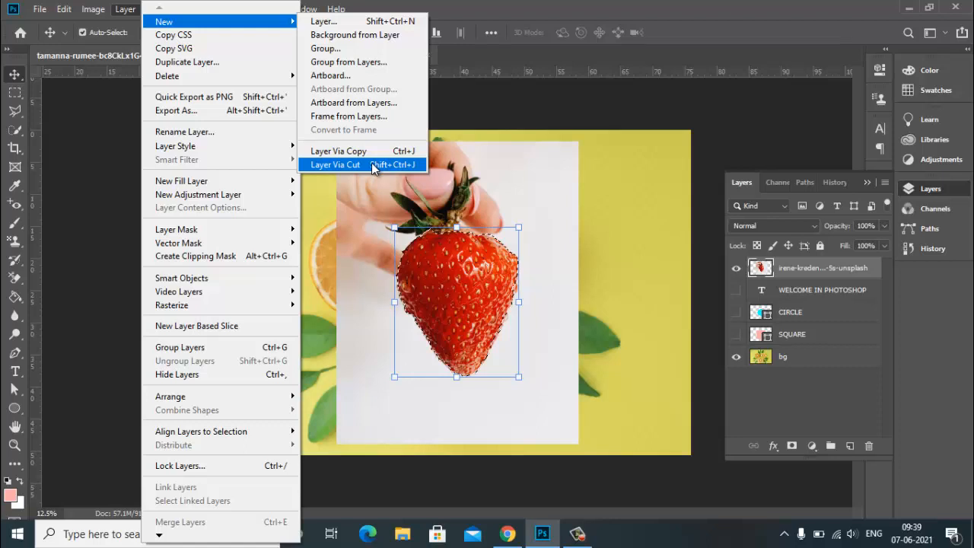
{"action": "left_click", "coordinate": [373, 165]}
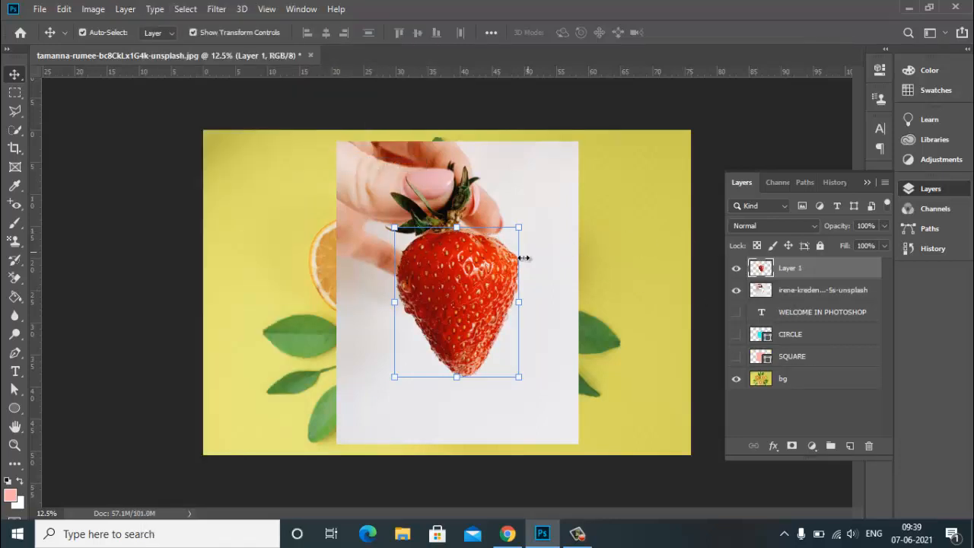
Toggle the photo layer's visibility, try moving the photo away from the cut-out strawberry, and undo the moves
{"action": "left_click", "coordinate": [737, 294]}
{"action": "left_click", "coordinate": [737, 295]}
{"action": "left_click", "coordinate": [513, 196]}
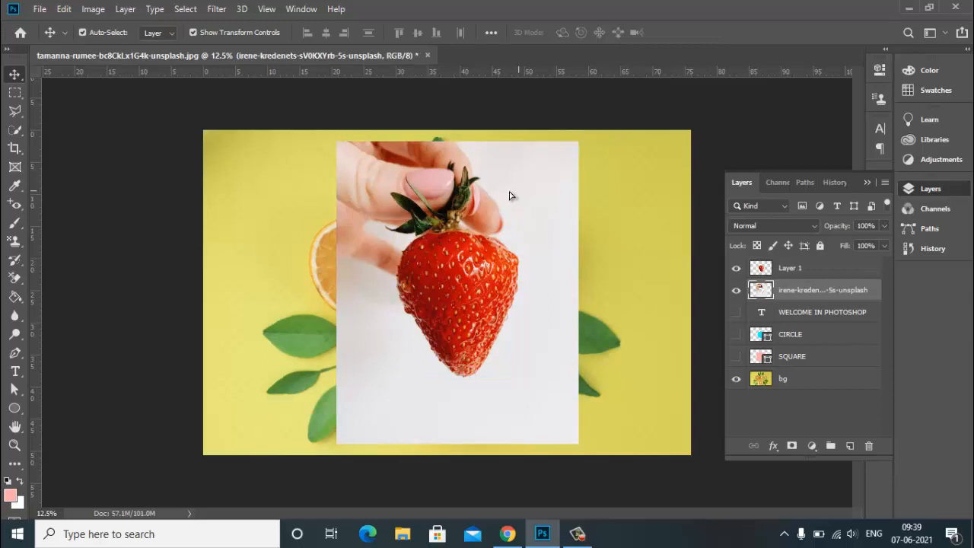
{"action": "left_click_drag", "start_coordinate": [509, 196], "coordinate": [337, 185]}
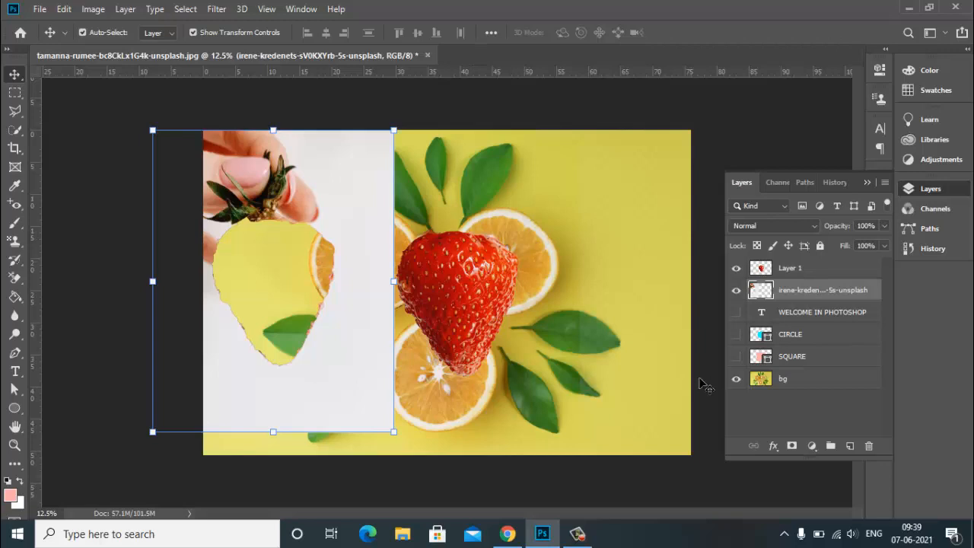
{"action": "left_click_drag", "start_coordinate": [377, 237], "coordinate": [557, 249]}
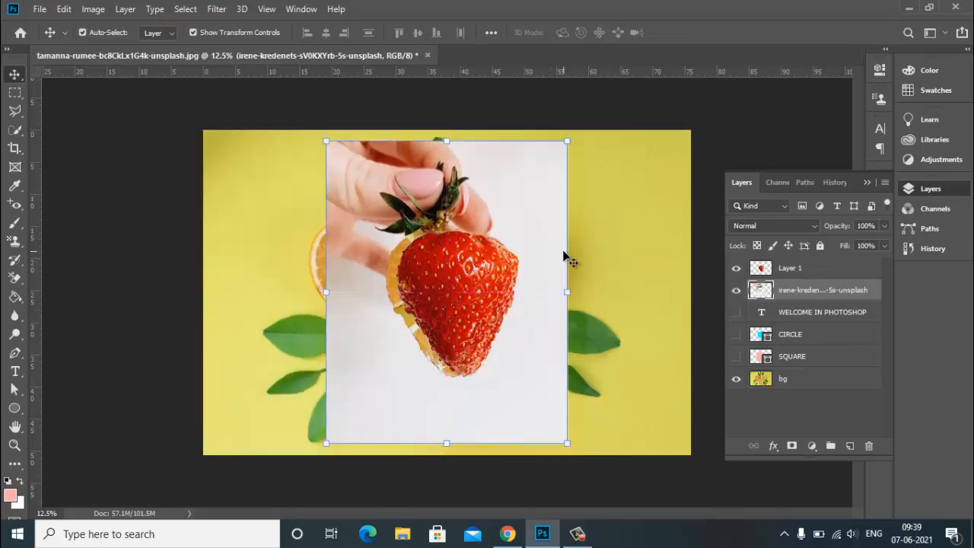
{"action": "key", "text": "ctrl+z"}
{"action": "key", "text": "ctrl+z"}
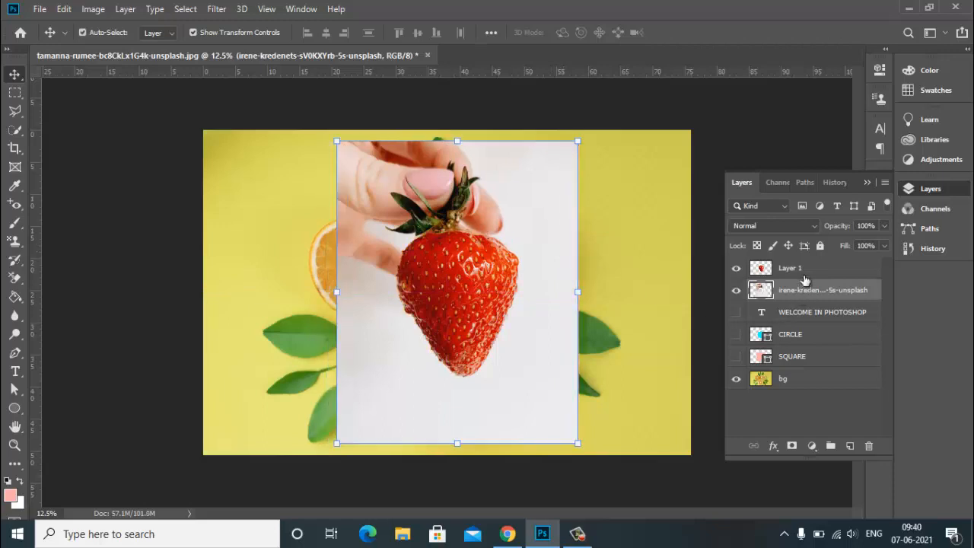
Toggle Layer 1's visibility, try moving the strawberry away from the hole in the photo, and undo the move
{"action": "left_click", "coordinate": [802, 274]}
{"action": "left_click", "coordinate": [737, 269]}
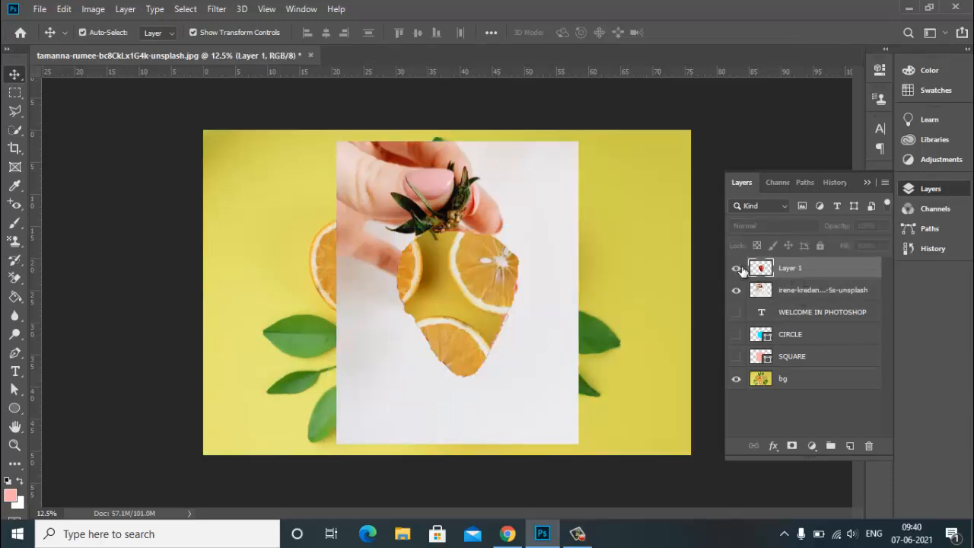
{"action": "left_click", "coordinate": [737, 268]}
{"action": "left_click", "coordinate": [736, 269]}
{"action": "left_click", "coordinate": [736, 269]}
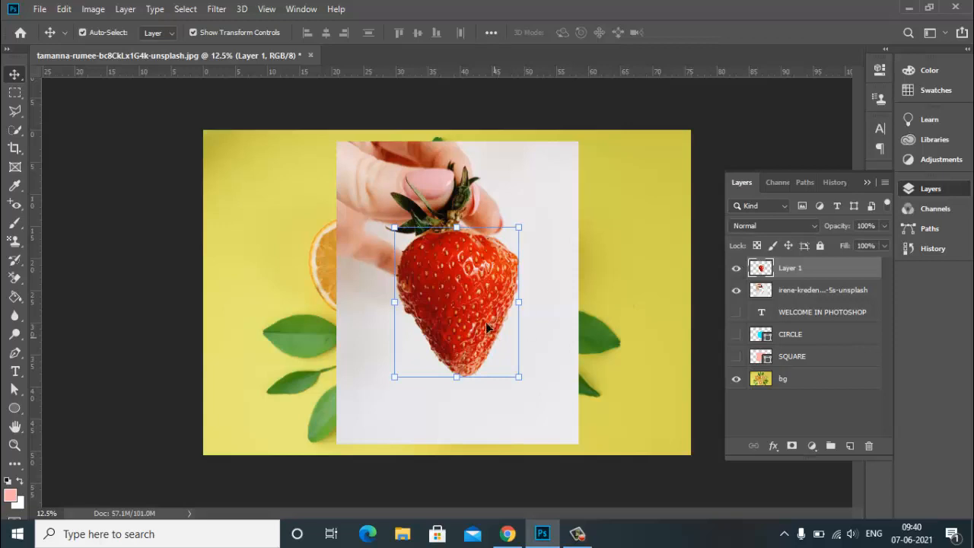
{"action": "left_click_drag", "start_coordinate": [489, 293], "coordinate": [501, 306]}
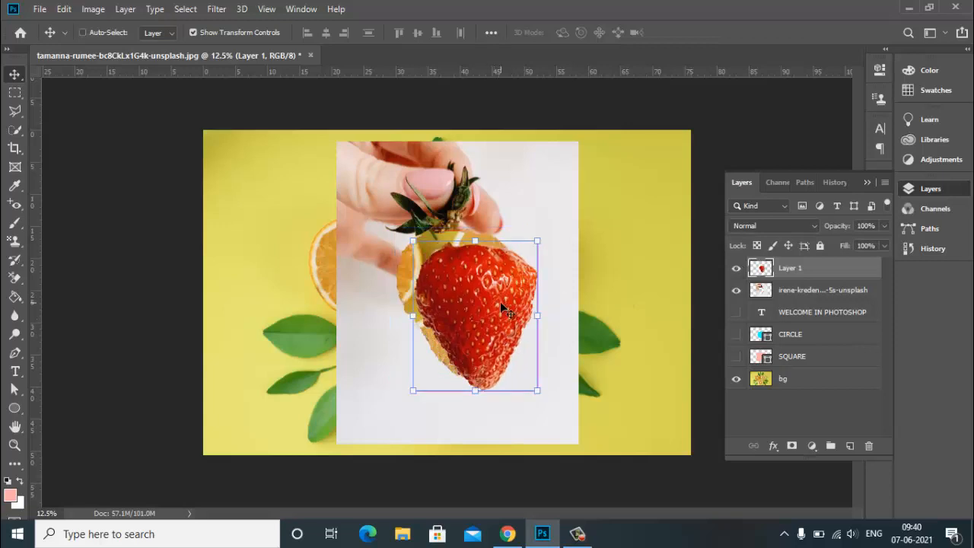
{"action": "key", "text": "ctrl+z"}
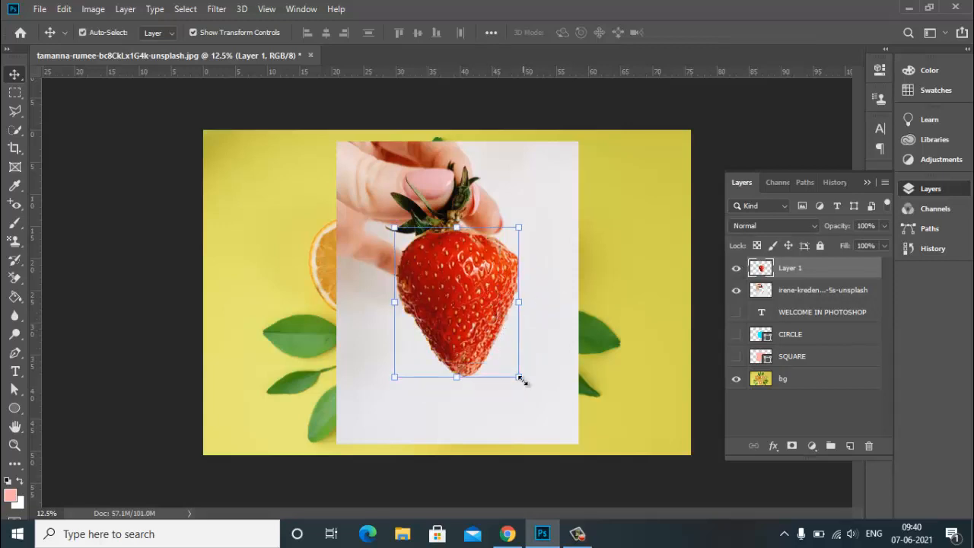
Scale the strawberry on Layer 1 proportionally to 90.36% and commit the transform
{"action": "left_click_drag", "start_coordinate": [521, 379], "coordinate": [513, 376]}
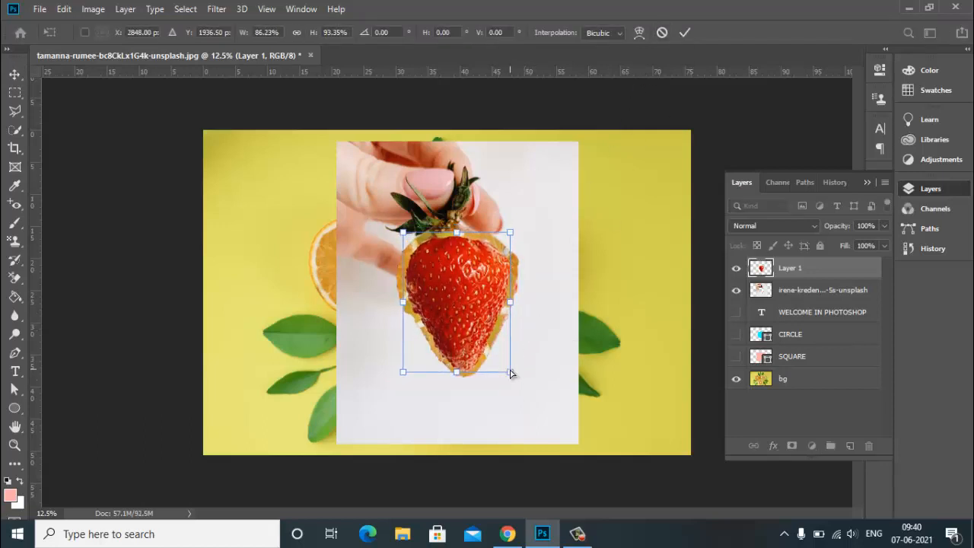
{"action": "key", "text": "ctrl+z"}
{"action": "left_click_drag", "start_coordinate": [518, 375], "coordinate": [514, 375]}
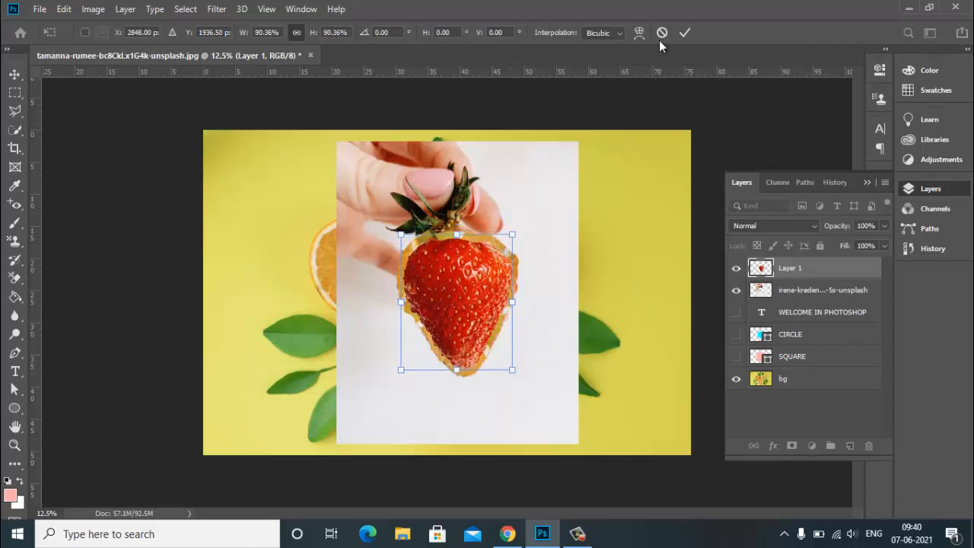
{"action": "left_click", "coordinate": [685, 33]}
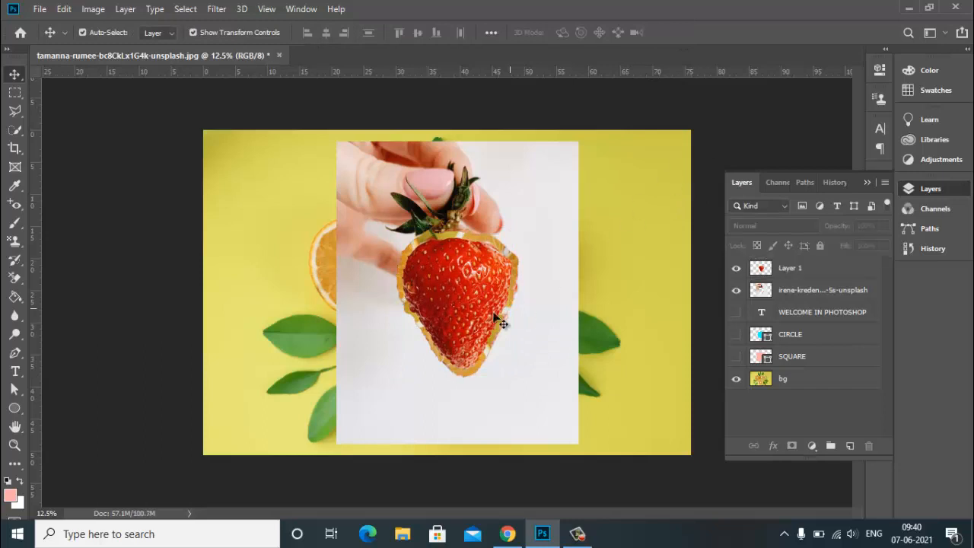
Hide the photo layer beneath the strawberry and delete that layer
{"action": "left_click_drag", "start_coordinate": [515, 320], "coordinate": [547, 304]}
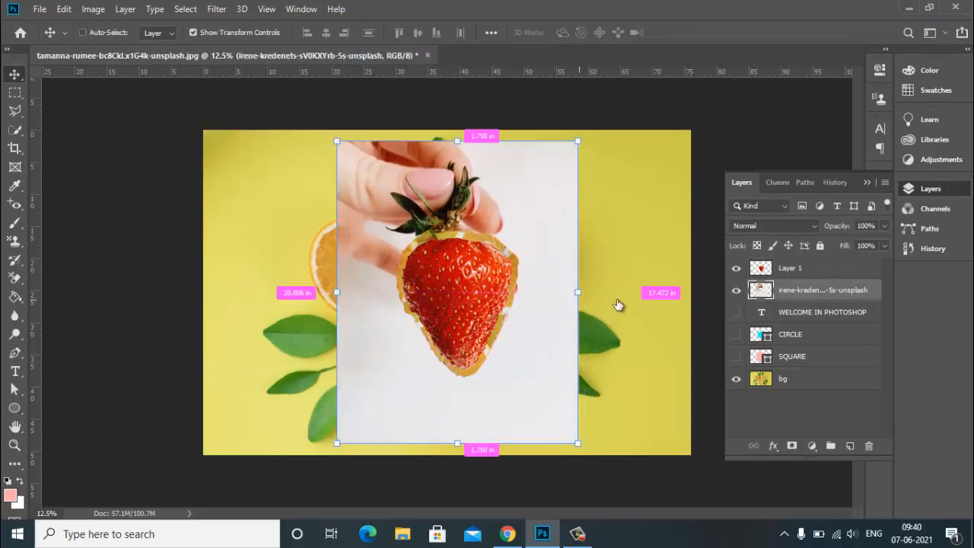
{"action": "left_click", "coordinate": [736, 289]}
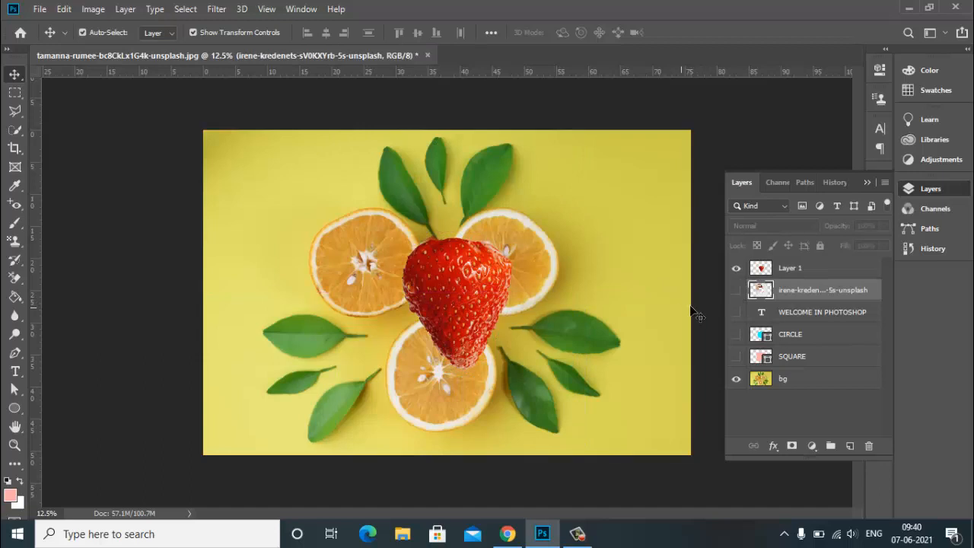
{"action": "left_click", "coordinate": [780, 269]}
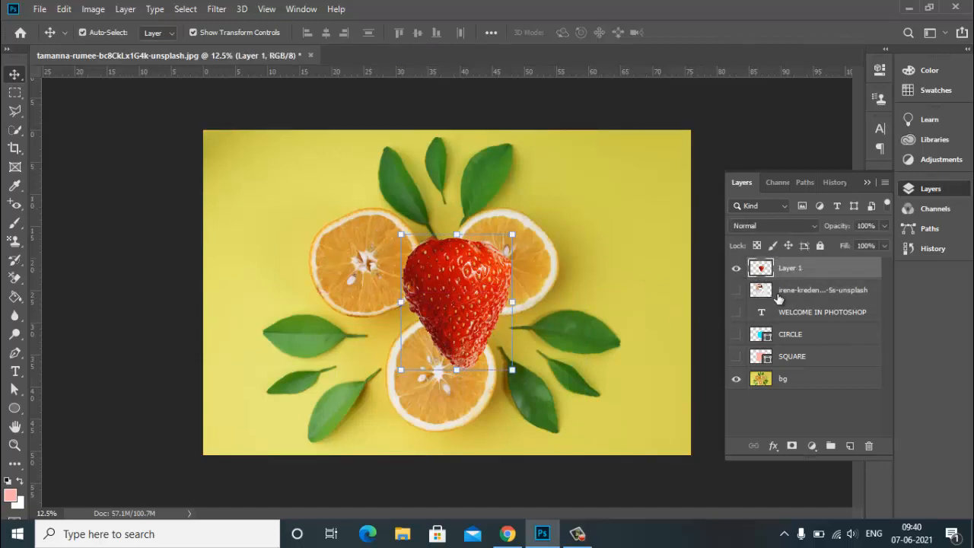
{"action": "left_click", "coordinate": [767, 298]}
{"action": "key", "text": "Delete"}
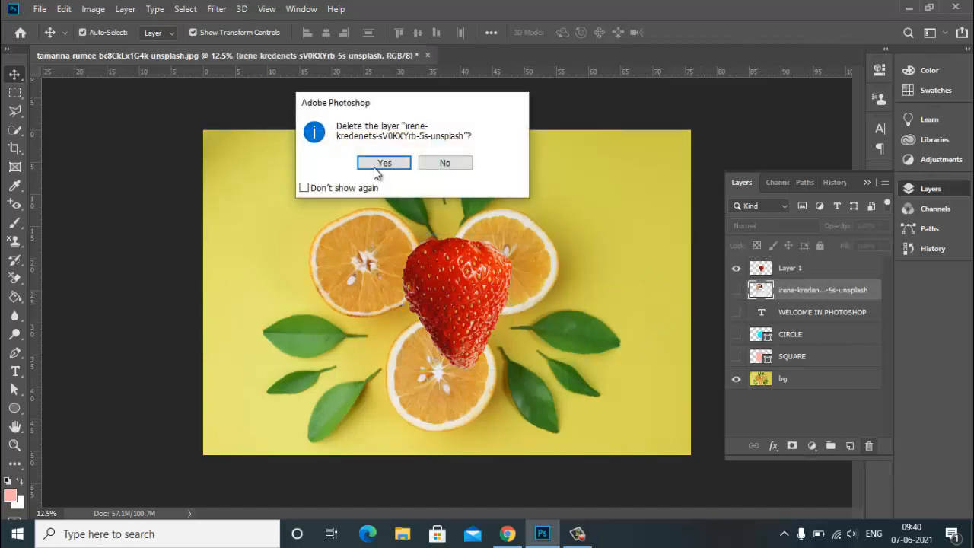
{"action": "left_click", "coordinate": [383, 160]}
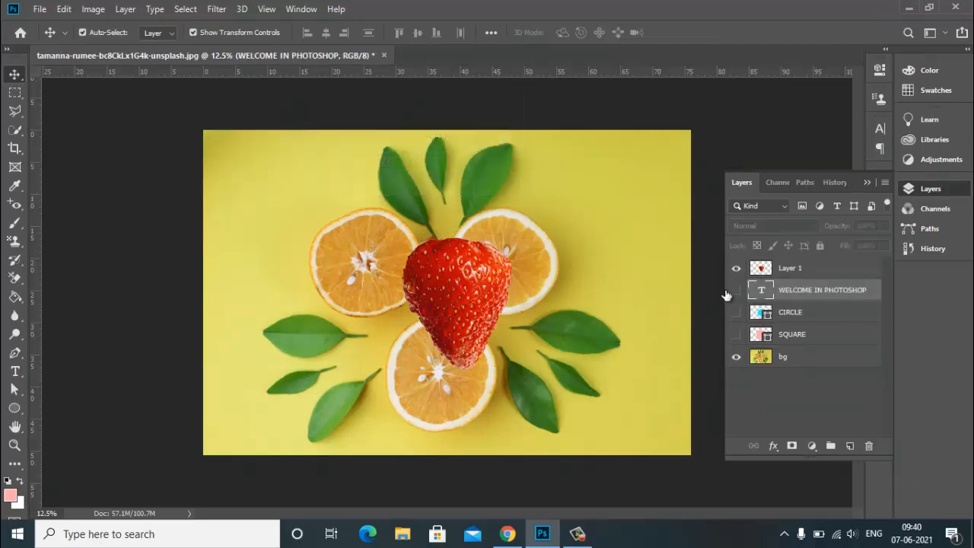
{"action": "left_click", "coordinate": [763, 268]}
{"action": "left_click", "coordinate": [125, 8]}
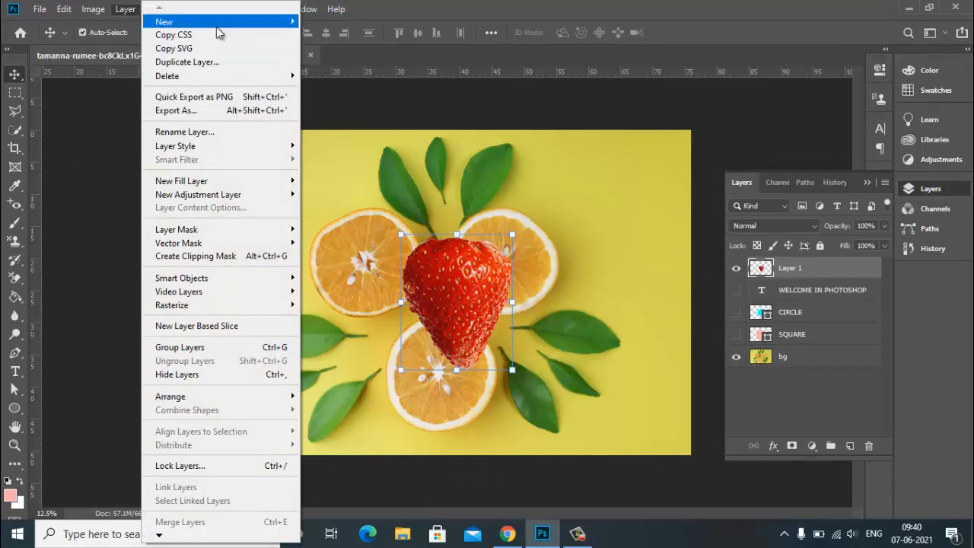
{"action": "mouse_move", "coordinate": [218, 24]}
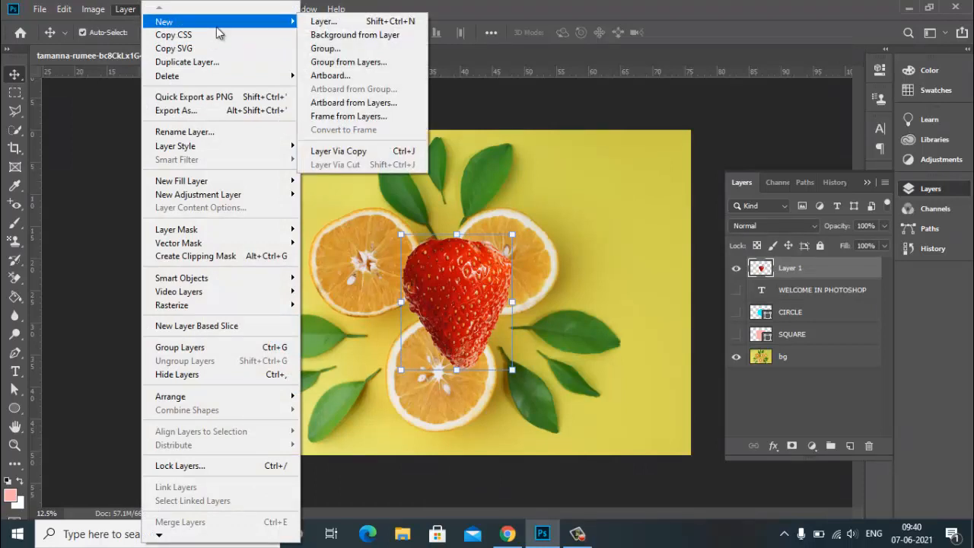
{"action": "mouse_move", "coordinate": [202, 82]}
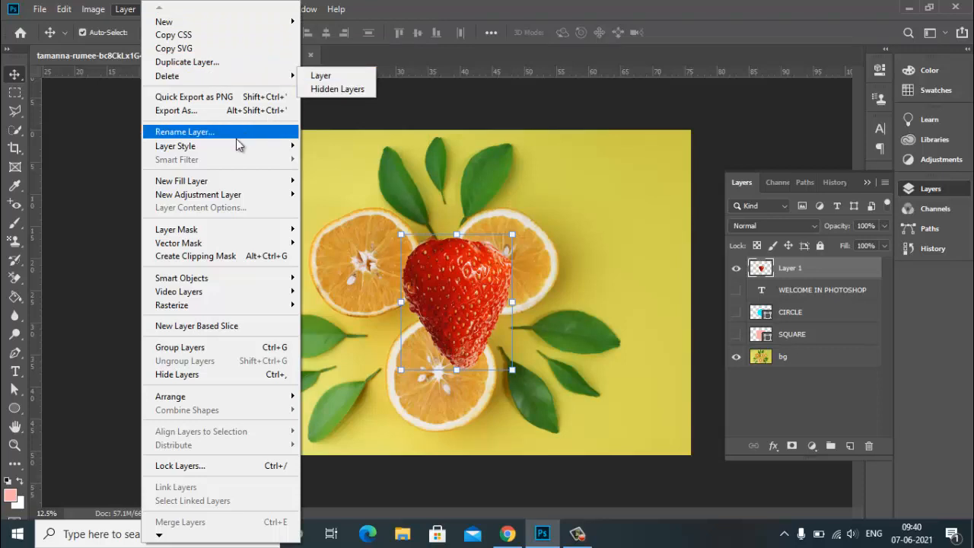
{"action": "left_click", "coordinate": [790, 420]}
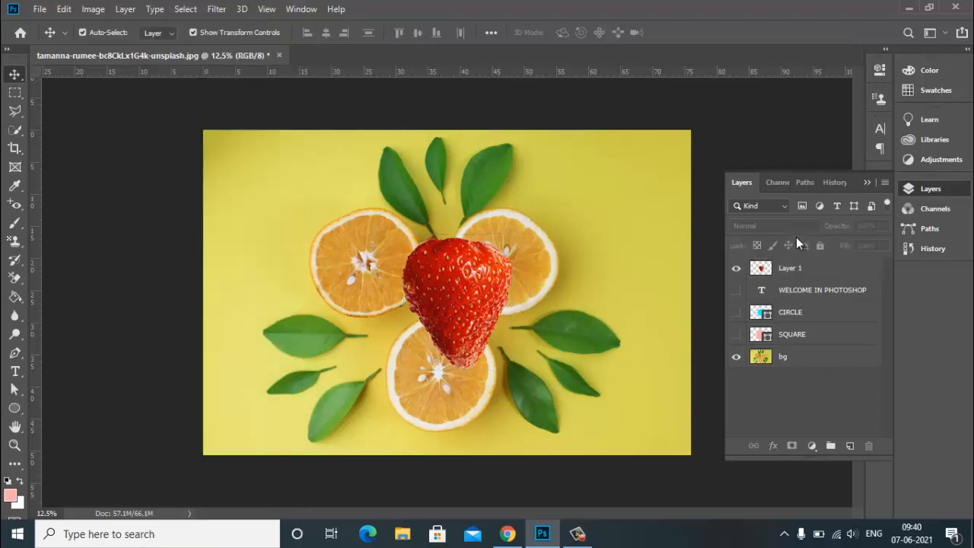
Enlarge the strawberry on Layer 1 proportionally to 143.03% and commit the transform
{"action": "left_click", "coordinate": [785, 271]}
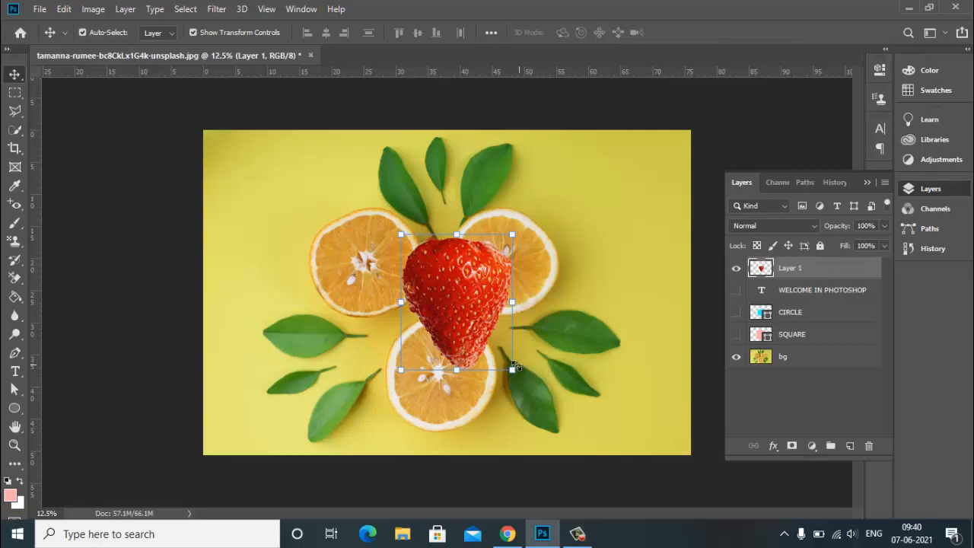
{"action": "left_click_drag", "start_coordinate": [512, 369], "coordinate": [534, 399]}
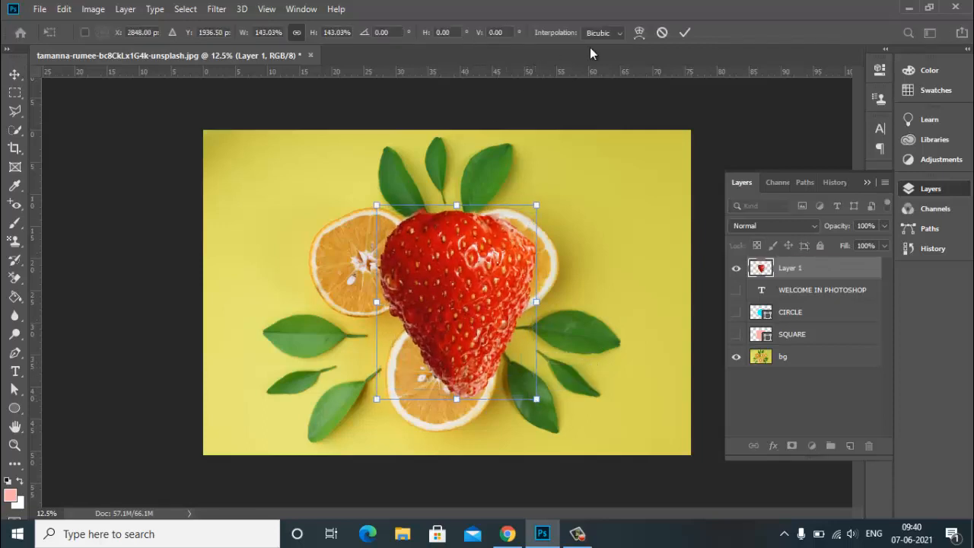
{"action": "left_click", "coordinate": [683, 33]}
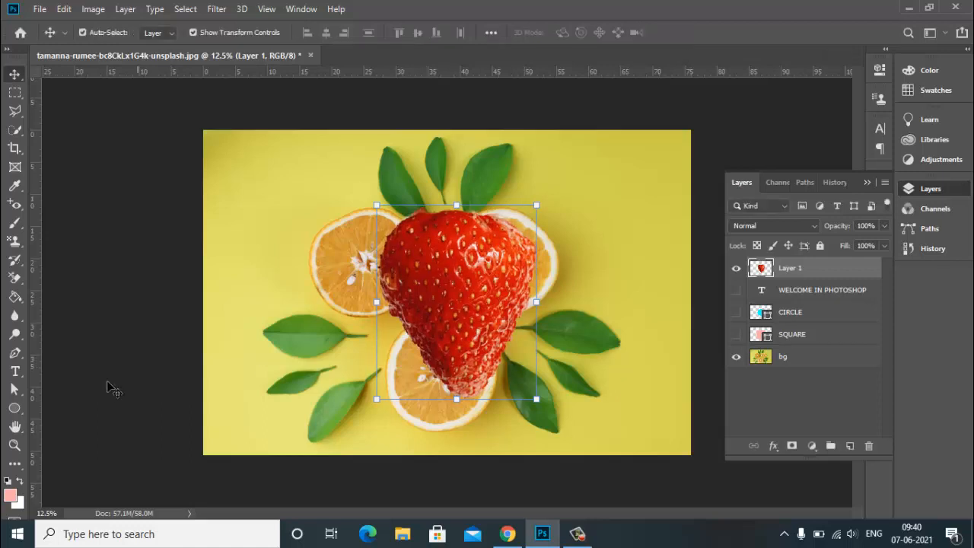
Set the foreground color to the light yellow eafc73
{"action": "left_click", "coordinate": [11, 495]}
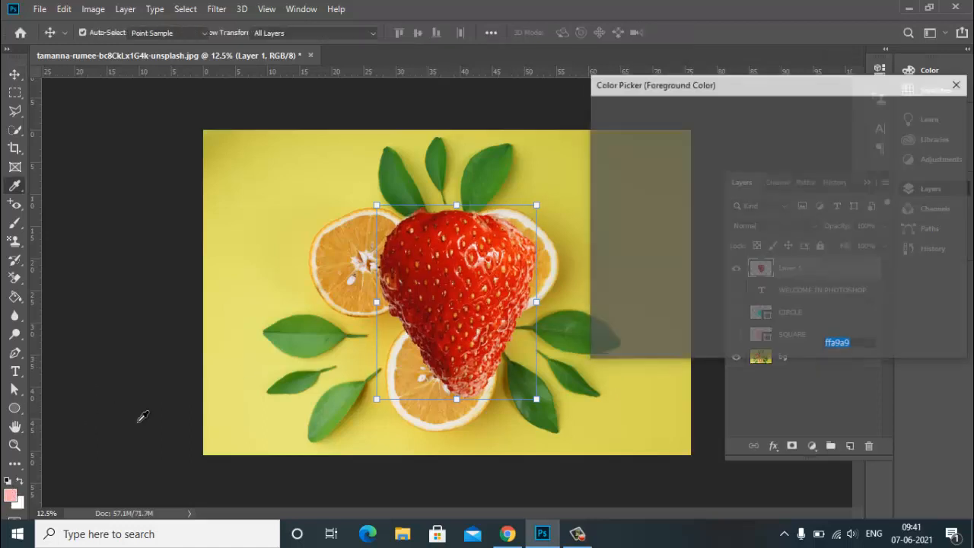
{"action": "mouse_move", "coordinate": [719, 136]}
{"action": "left_mouse_down"}
{"action": "mouse_move", "coordinate": [739, 109]}
{"action": "mouse_move", "coordinate": [767, 104]}
{"action": "left_mouse_up"}
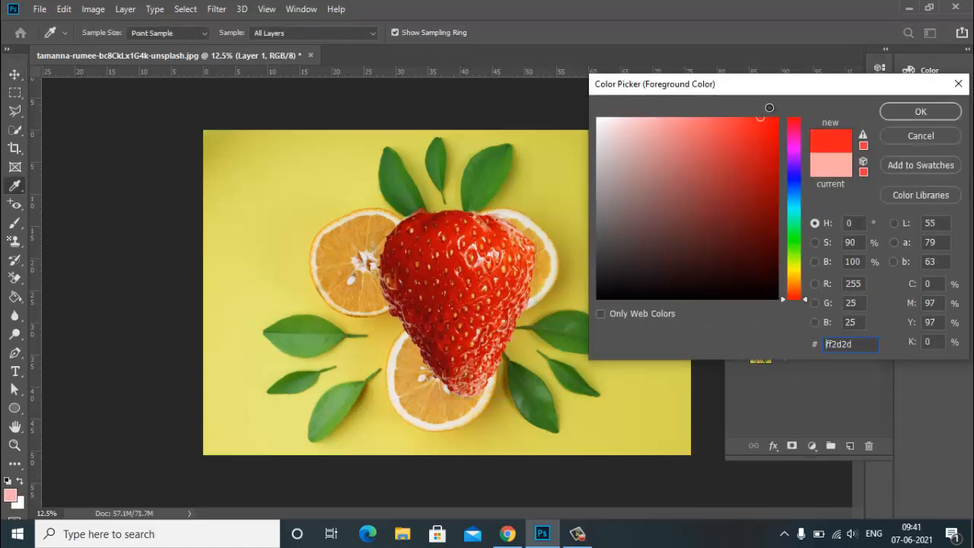
{"action": "left_click", "coordinate": [791, 264]}
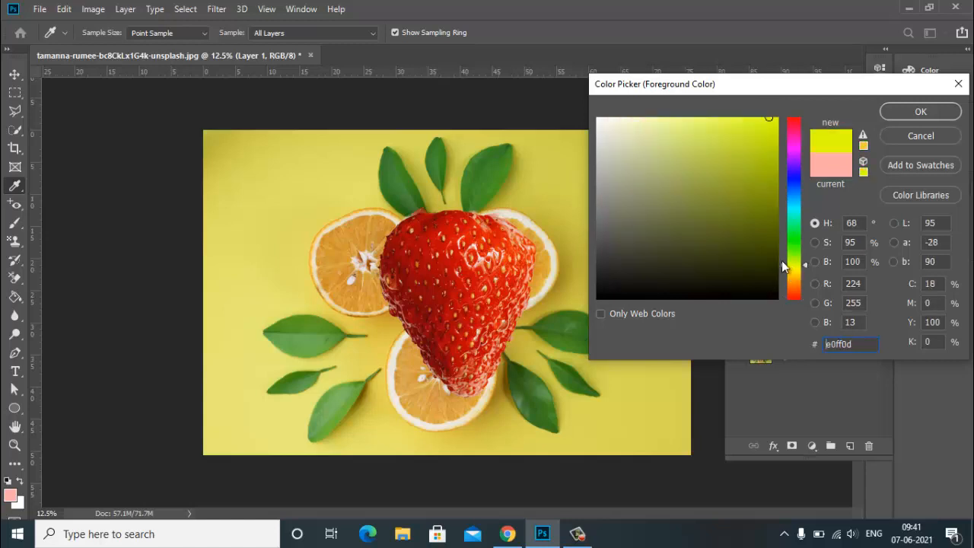
{"action": "left_click", "coordinate": [709, 120]}
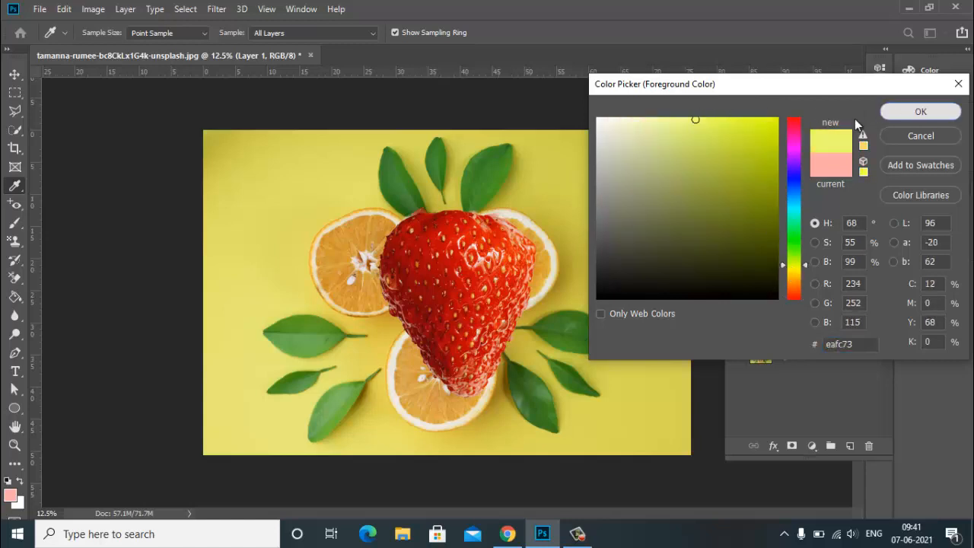
{"action": "left_click", "coordinate": [920, 112]}
Try filling Layer 1 with the foreground color without any lock, and undo the fill
{"action": "key", "text": "alt+BackSpace"}
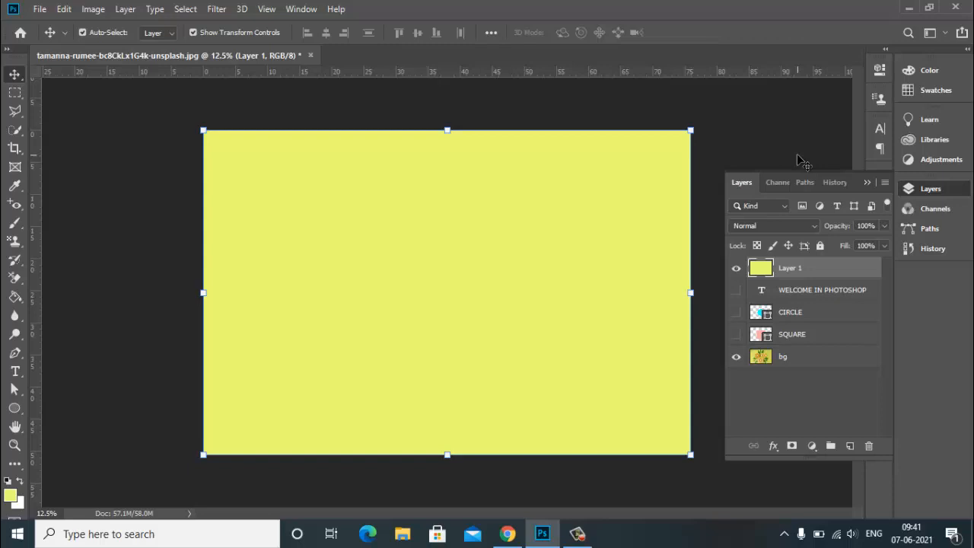
{"action": "key", "text": "ctrl+z"}
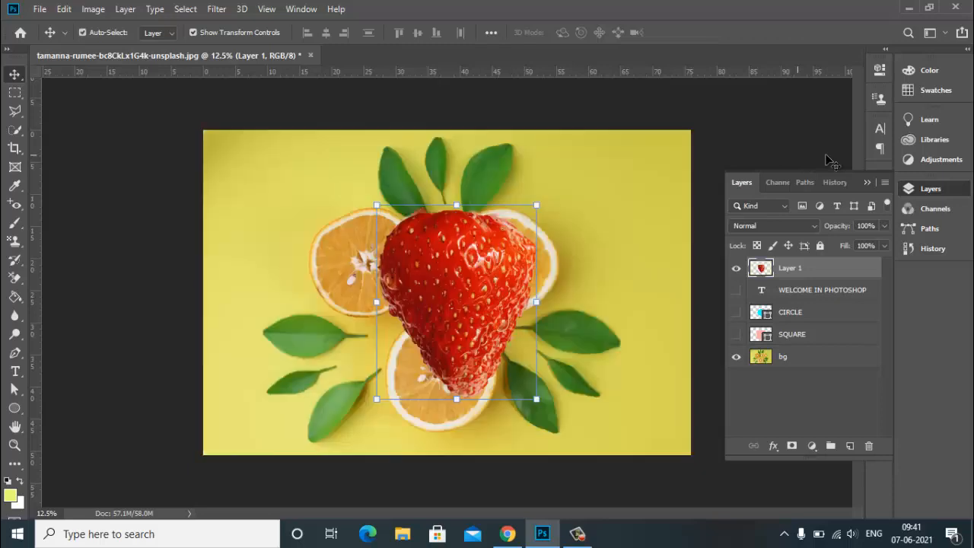
Lock Layer 1's transparent pixels and fill the strawberry shape with the yellow foreground color
{"action": "left_click", "coordinate": [757, 246]}
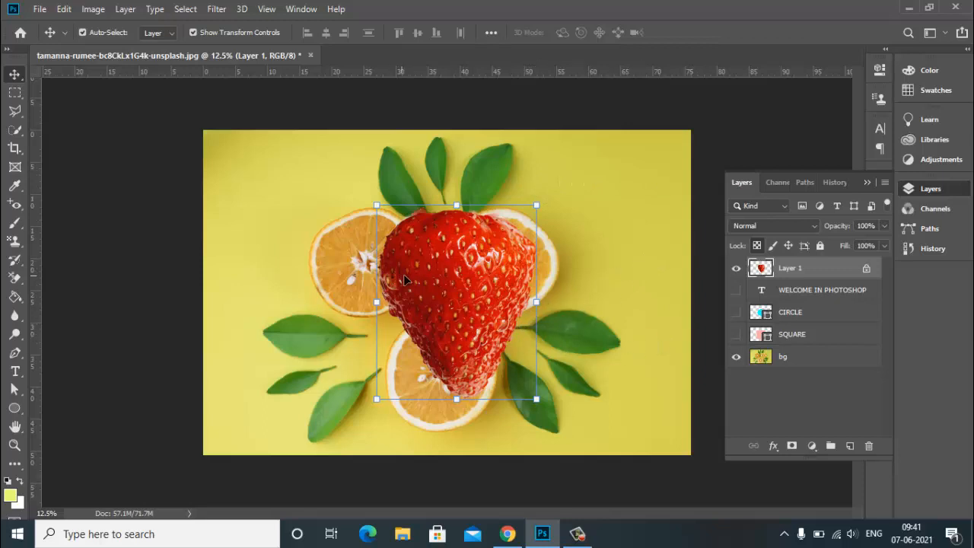
{"action": "key", "text": "alt+BackSpace"}
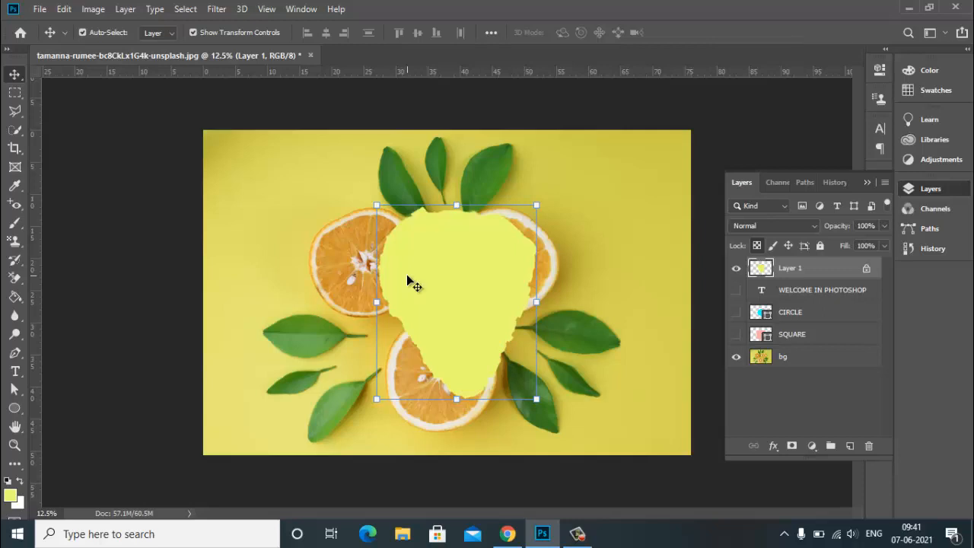
Undo the yellow fill of the strawberry, and briefly hide the bg layer to view the strawberry alone
{"action": "key", "text": "ctrl+z"}
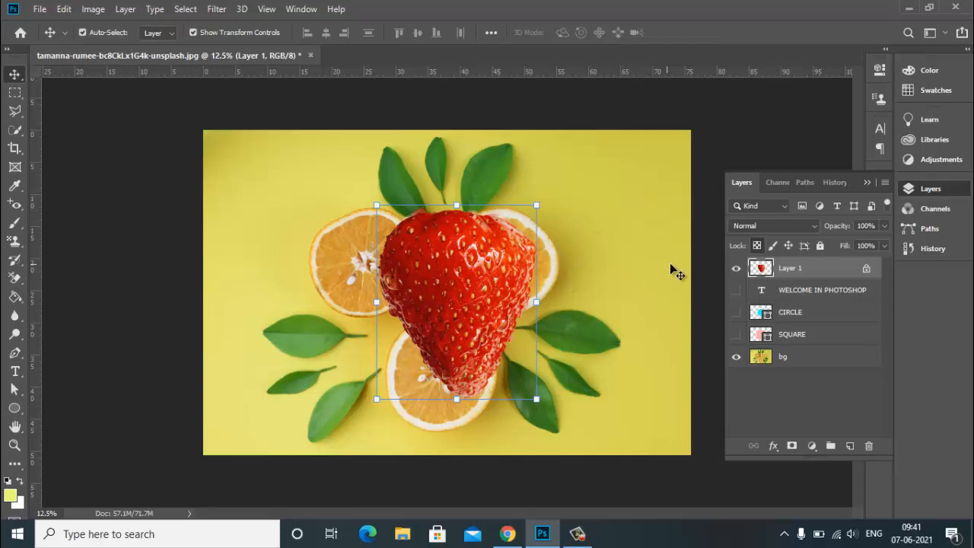
{"action": "left_click", "coordinate": [735, 359]}
{"action": "left_click", "coordinate": [576, 208]}
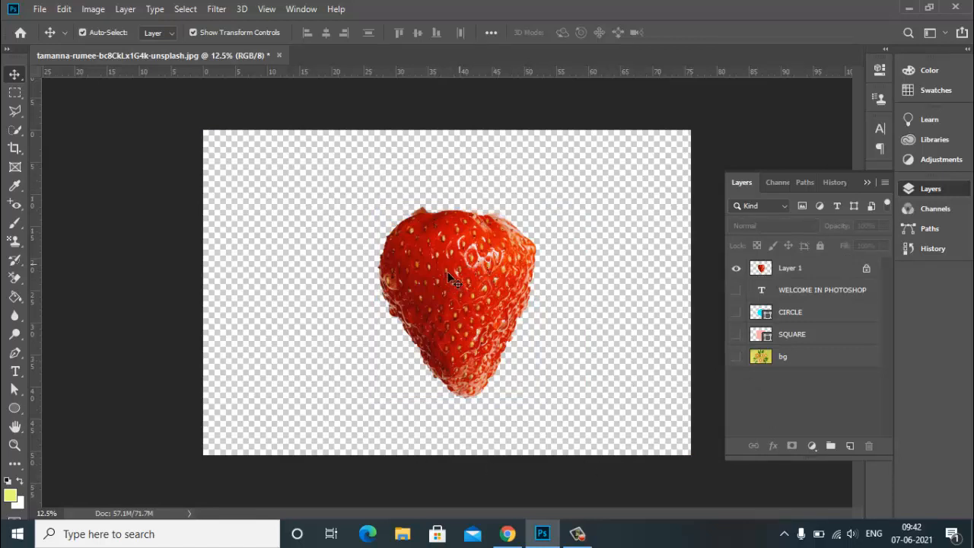
{"action": "left_click", "coordinate": [733, 358]}
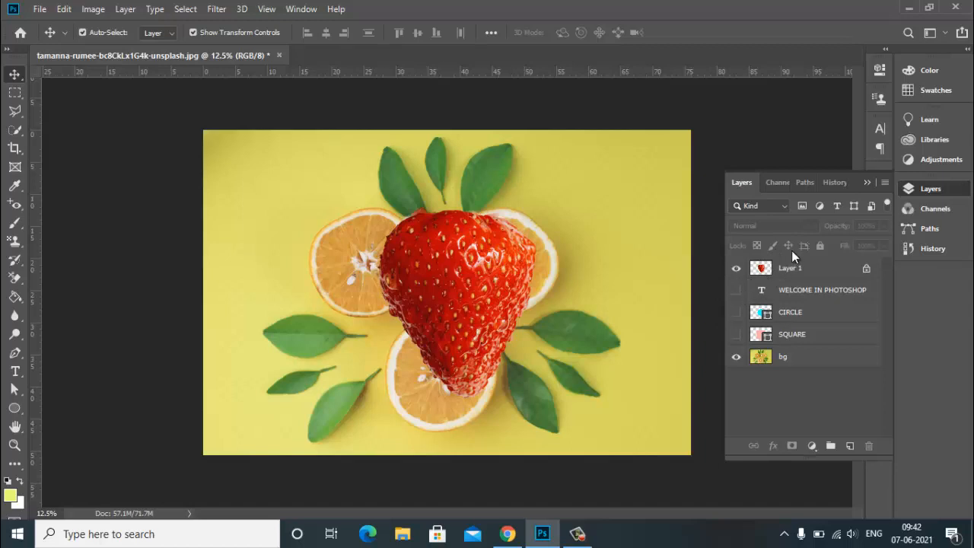
Replace Layer 1's transparent-pixel lock with a position lock, and try to move the strawberry on the canvas
{"action": "left_click", "coordinate": [791, 271]}
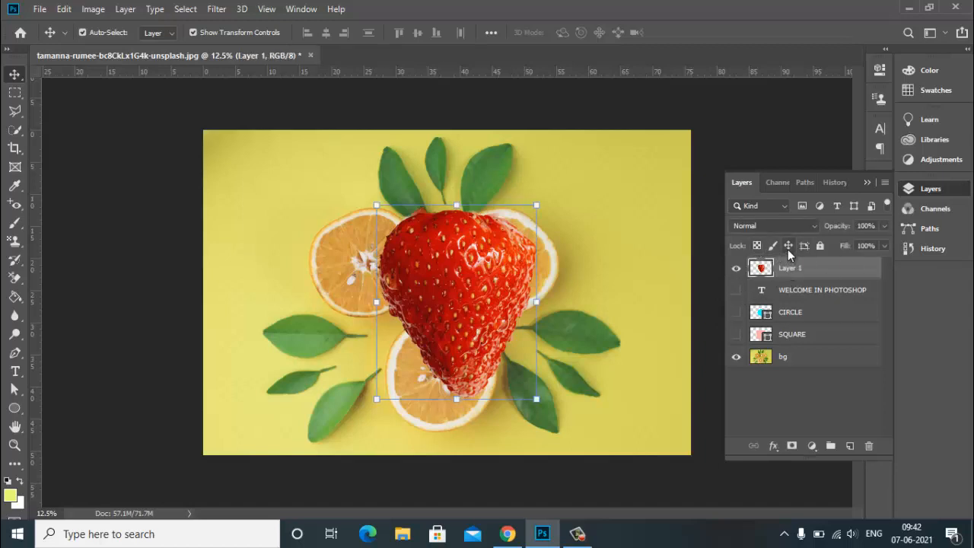
{"action": "left_click", "coordinate": [788, 247]}
{"action": "left_click_drag", "start_coordinate": [453, 290], "coordinate": [465, 318]}
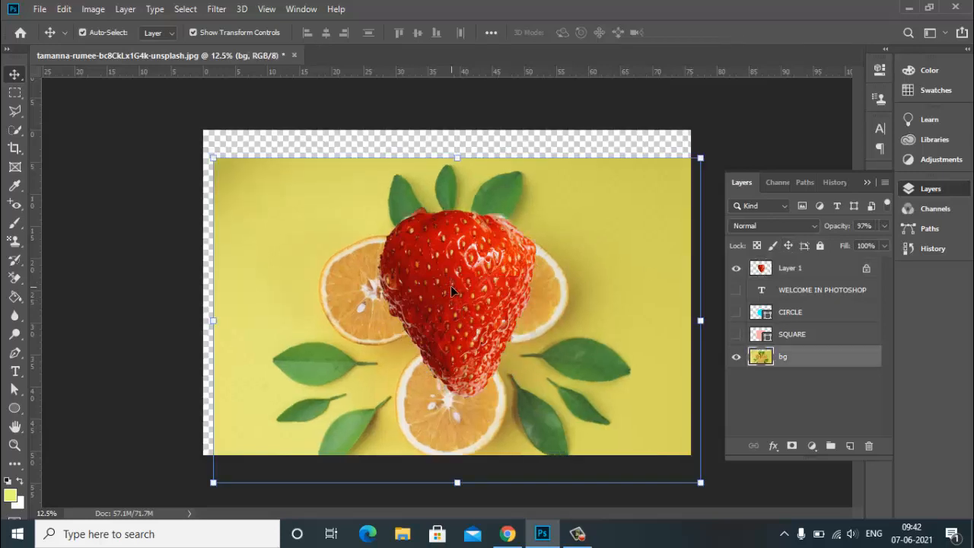
{"action": "left_click_drag", "start_coordinate": [488, 273], "coordinate": [513, 290]}
{"action": "left_click", "coordinate": [844, 271]}
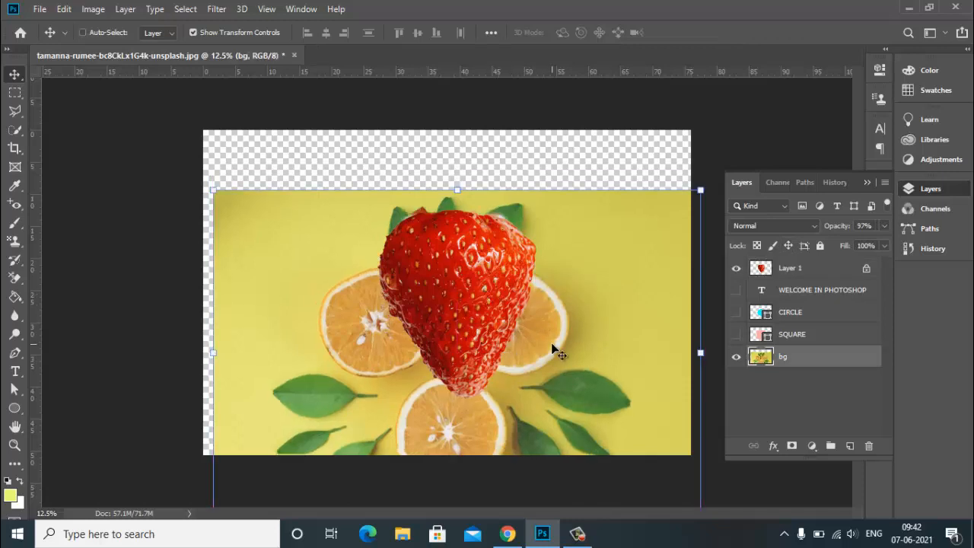
Undo the moves of the bg layer
{"action": "key", "text": "ctrl+z"}
{"action": "key", "text": "ctrl+z"}
{"action": "key", "text": "ctrl+z"}
{"action": "key", "text": "ctrl+z"}
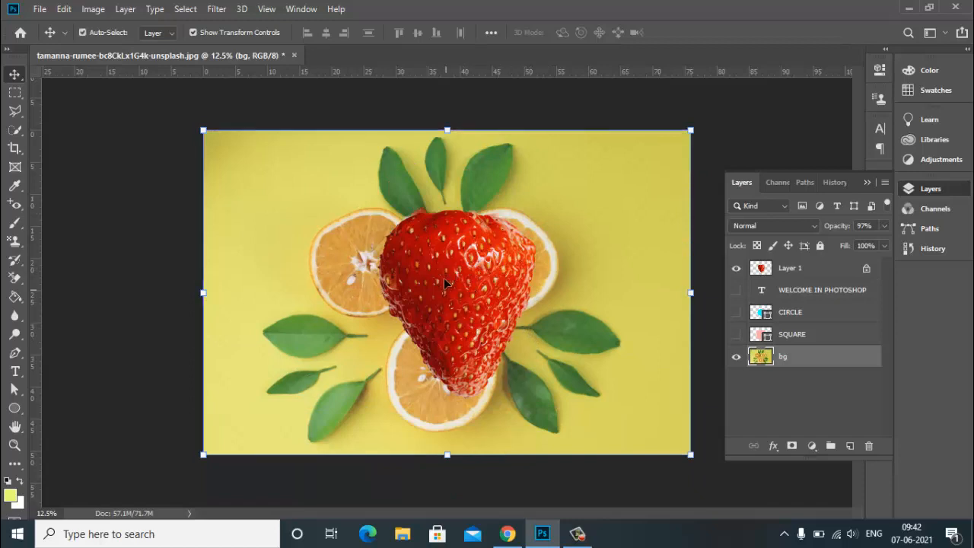
Remove Layer 1's position lock, and switch its full lock on and off again
{"action": "left_click", "coordinate": [782, 271]}
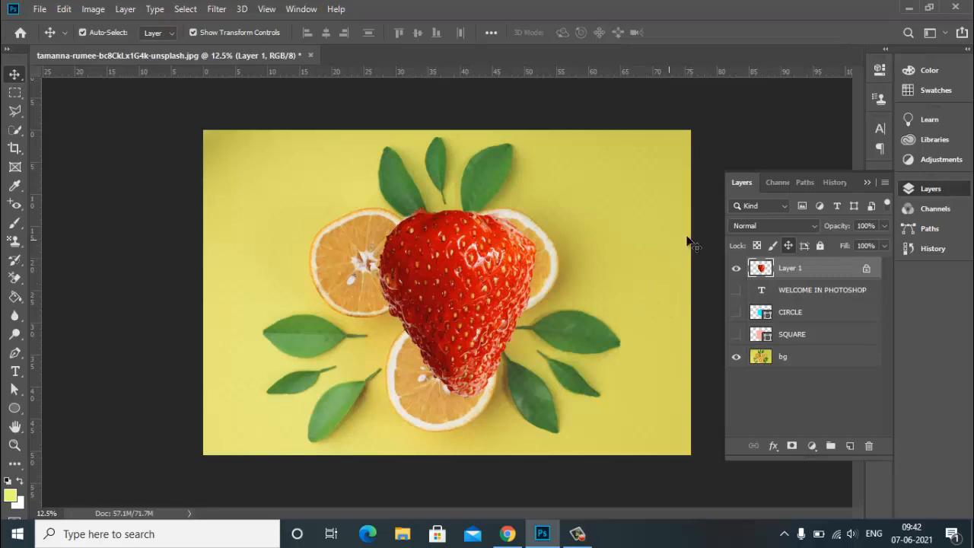
{"action": "left_click", "coordinate": [788, 246]}
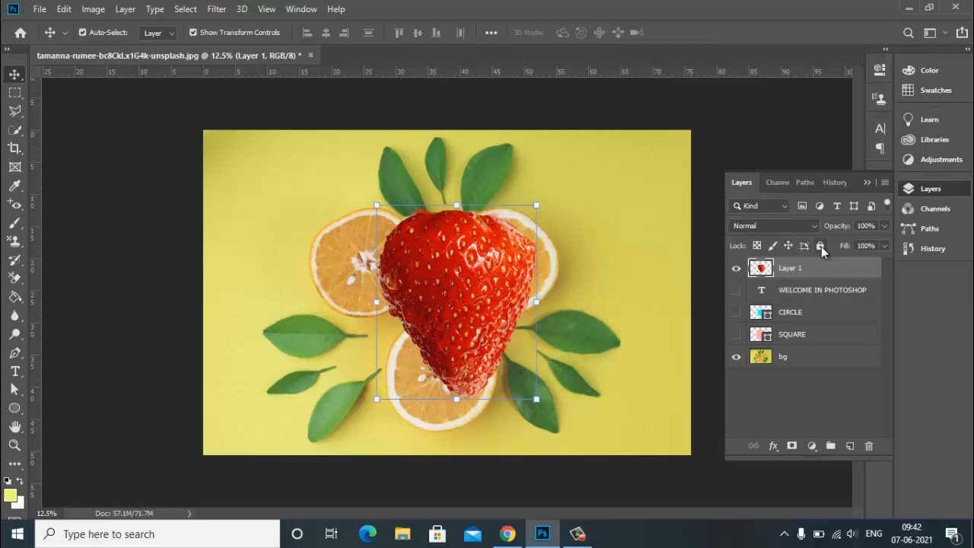
{"action": "left_click", "coordinate": [821, 247]}
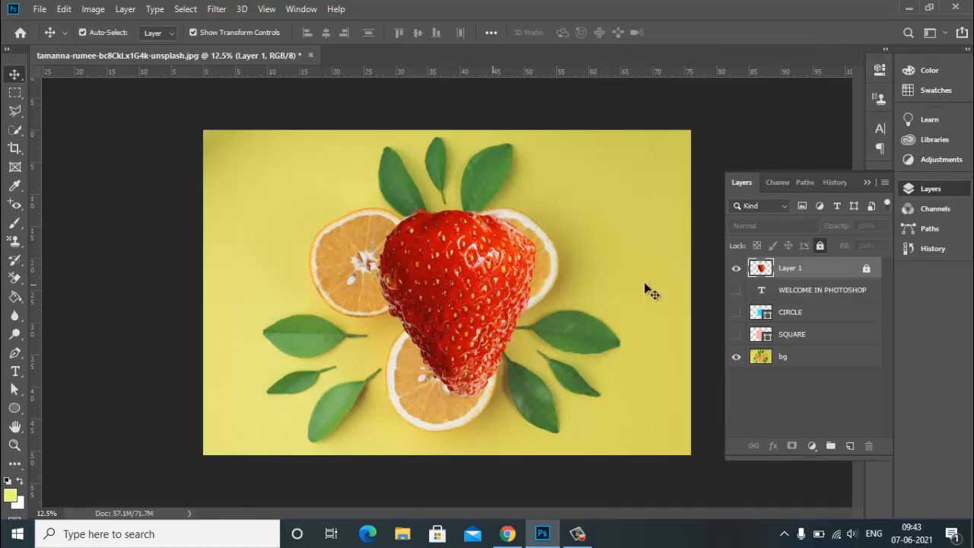
{"action": "left_click", "coordinate": [867, 267]}
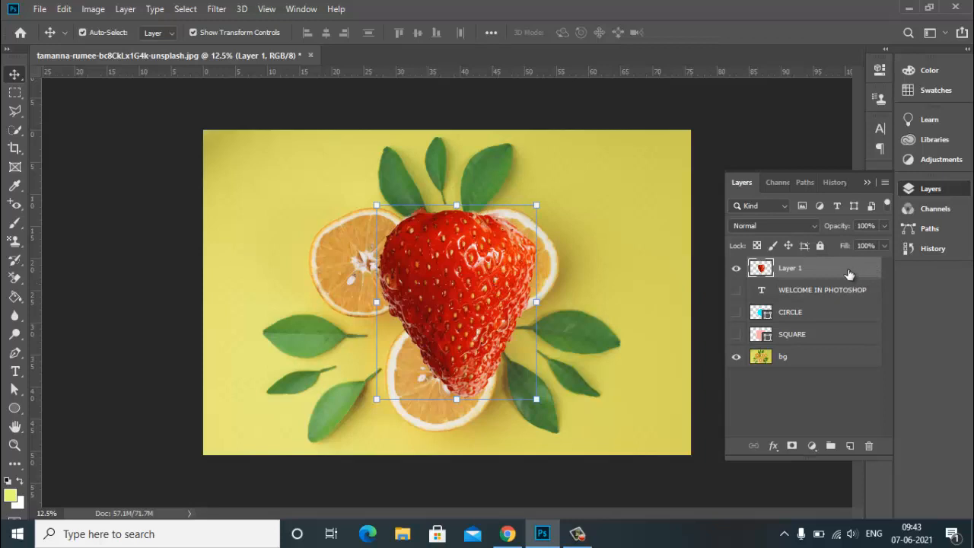
Lock all attributes of Layer 1 and try to move the strawberry on the canvas
{"action": "left_click", "coordinate": [819, 245]}
{"action": "left_click", "coordinate": [490, 276]}
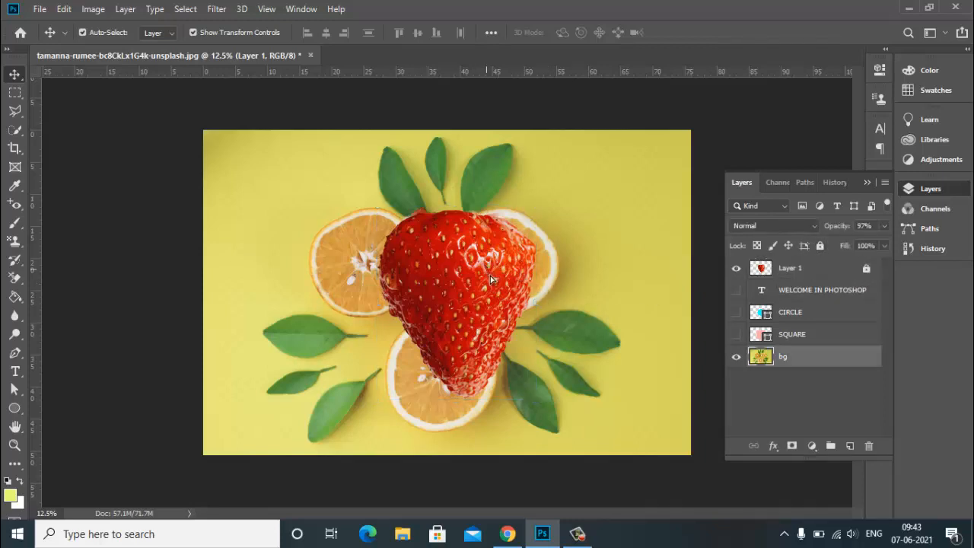
{"action": "mouse_move", "coordinate": [490, 275]}
{"action": "left_mouse_down"}
{"action": "mouse_move", "coordinate": [514, 290]}
{"action": "mouse_move", "coordinate": [498, 286]}
{"action": "left_mouse_up"}
Try to free transform the strawberry, and release the full lock on Layer 1
{"action": "key", "text": "ctrl+t"}
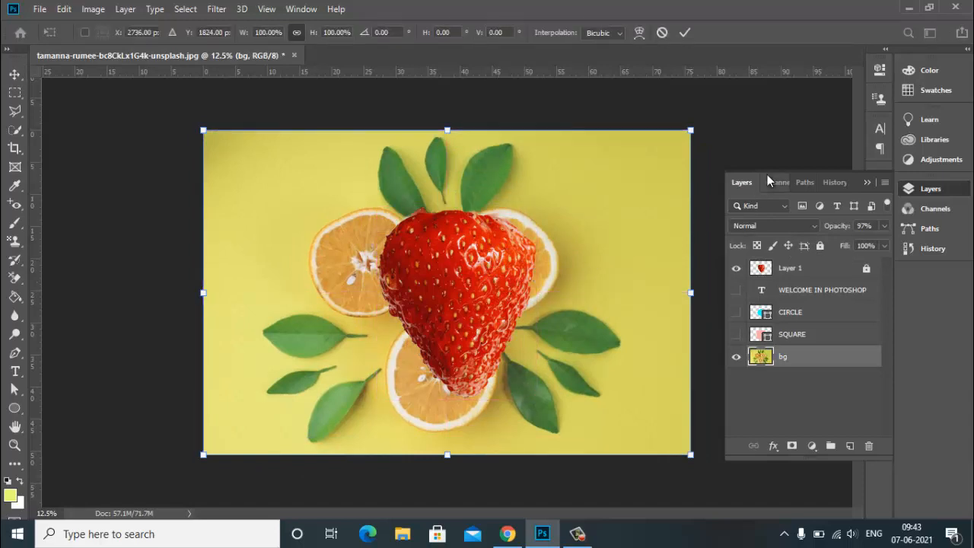
{"action": "left_click", "coordinate": [770, 181]}
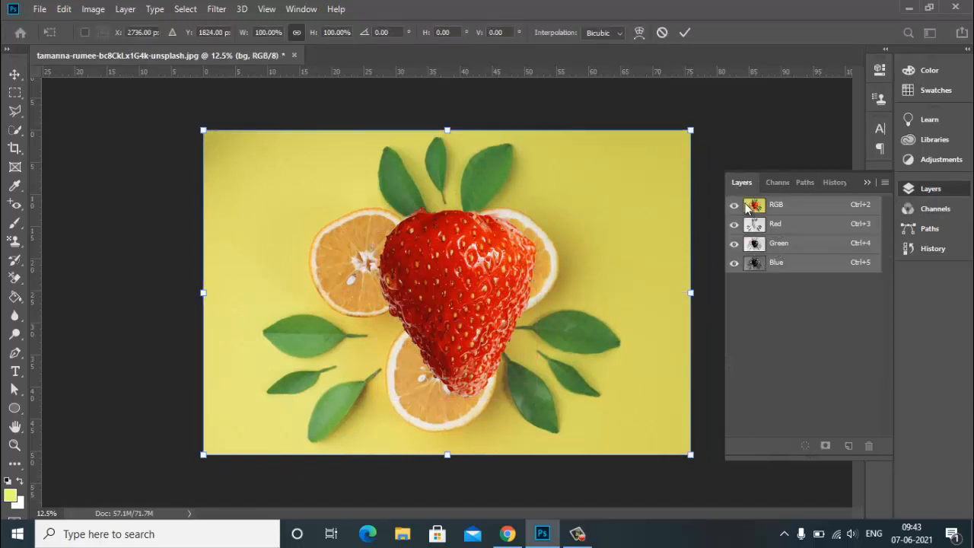
{"action": "left_click", "coordinate": [782, 267]}
{"action": "key", "text": "ctrl"}
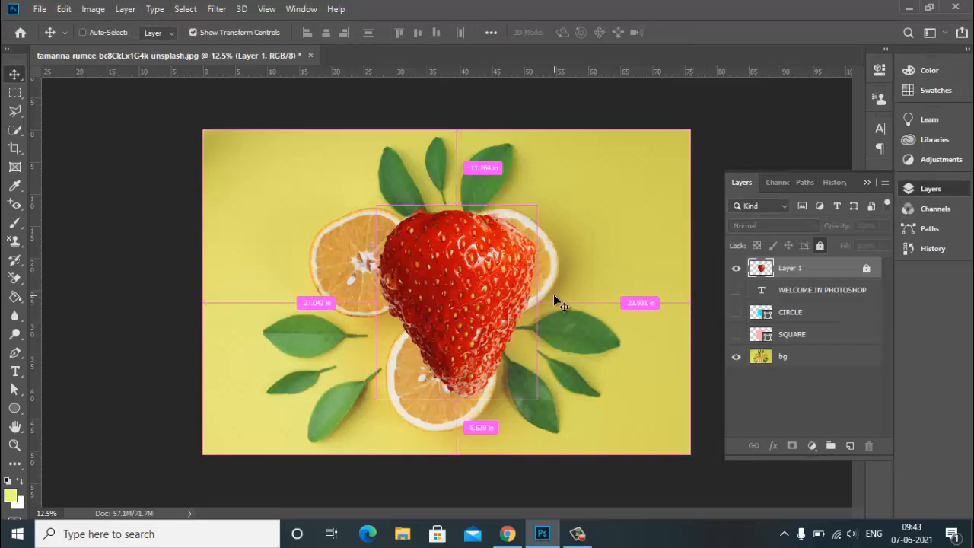
{"action": "left_click", "coordinate": [818, 244]}
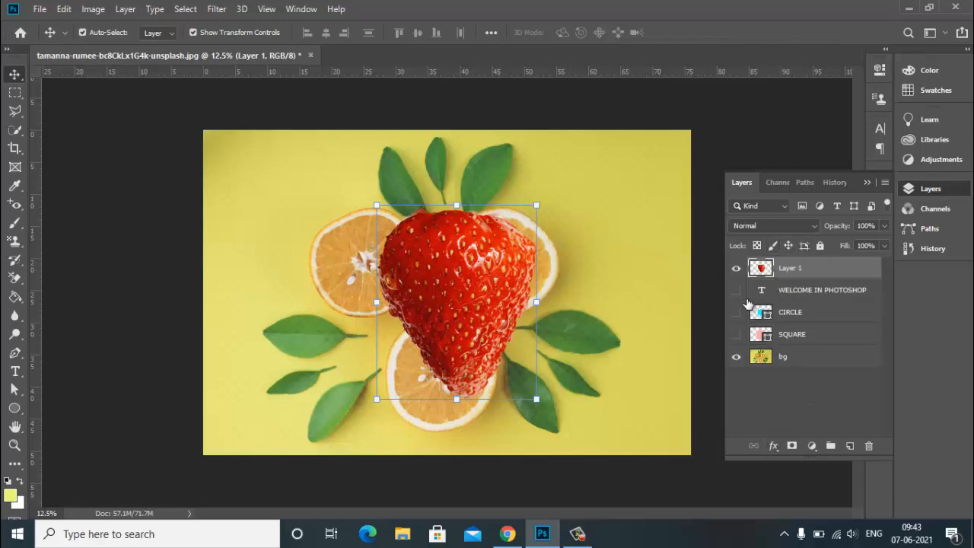
Show the WELCOME IN PHOTOSHOP, CIRCLE and SQUARE layers, and move Layer 1 directly beneath SQUARE
{"action": "left_click", "coordinate": [735, 354]}
{"action": "left_click", "coordinate": [715, 129]}
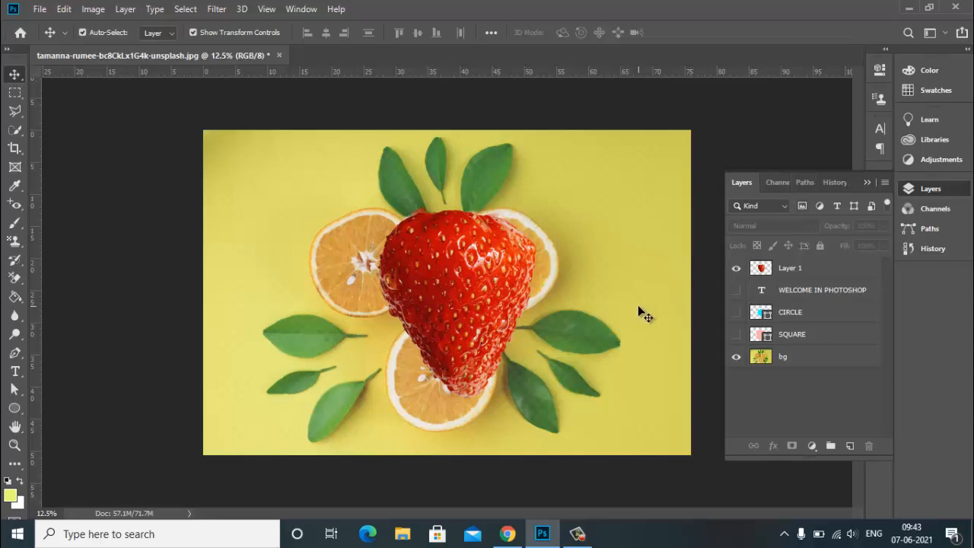
{"action": "left_click", "coordinate": [735, 290]}
{"action": "left_click", "coordinate": [735, 312]}
{"action": "left_click", "coordinate": [736, 334]}
{"action": "left_click", "coordinate": [487, 289]}
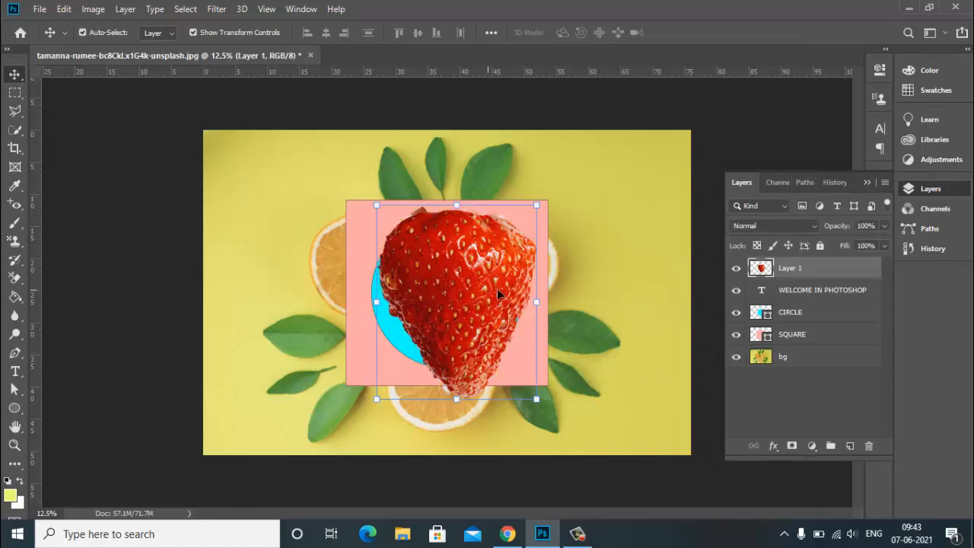
{"action": "left_click_drag", "start_coordinate": [795, 266], "coordinate": [793, 346]}
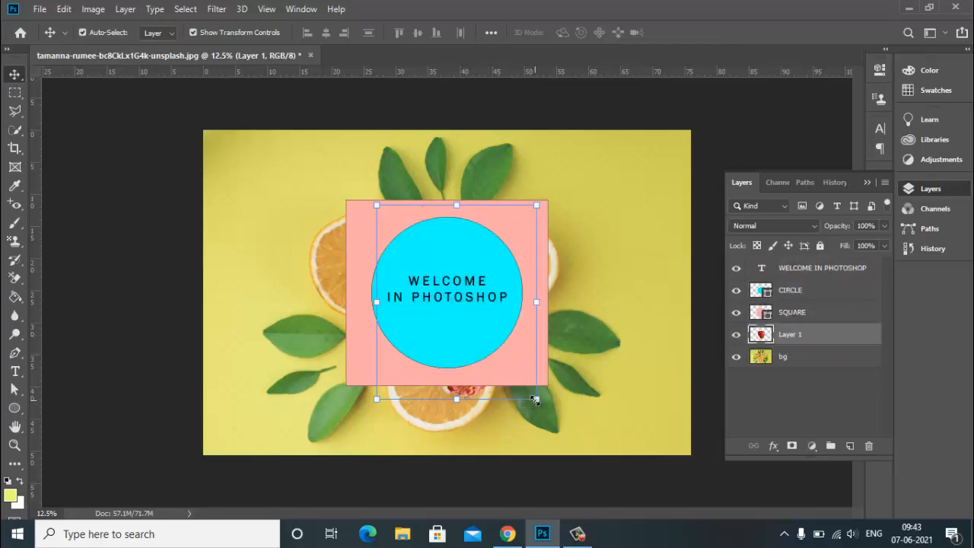
Enlarge the strawberry proportionally to 150.71%, move it over the image's upper-left corner, and commit the transform
{"action": "left_click_drag", "start_coordinate": [560, 423], "coordinate": [591, 433]}
{"action": "left_click_drag", "start_coordinate": [501, 193], "coordinate": [328, 143]}
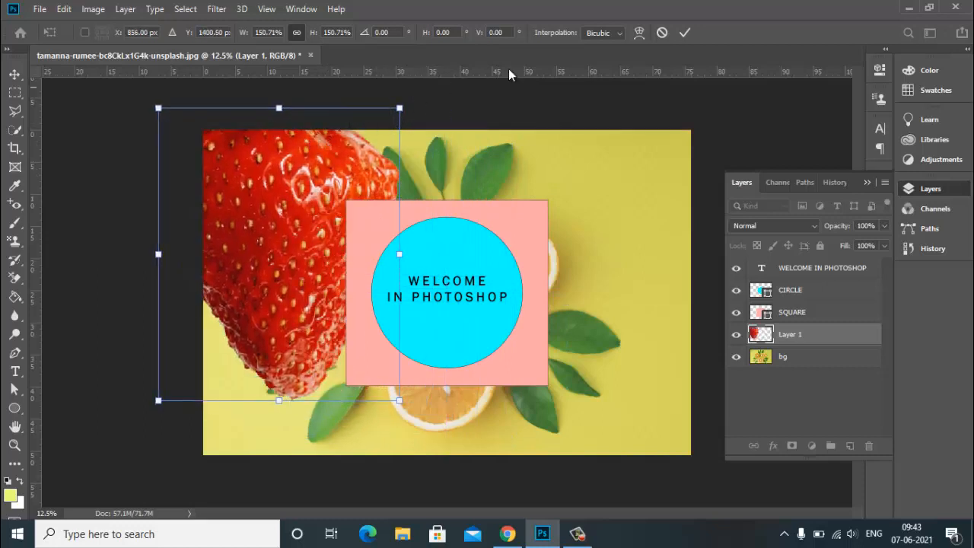
{"action": "left_click", "coordinate": [685, 32]}
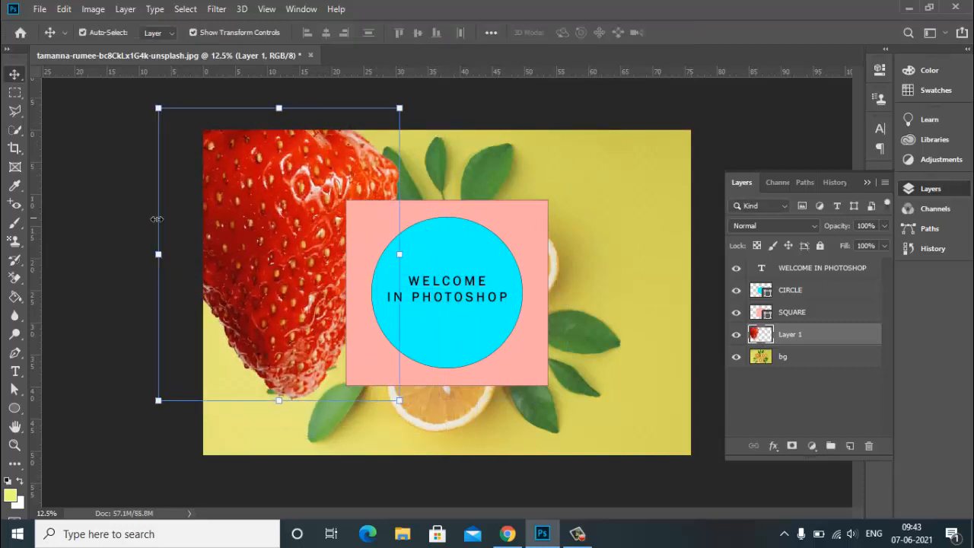
{"action": "left_click", "coordinate": [132, 232]}
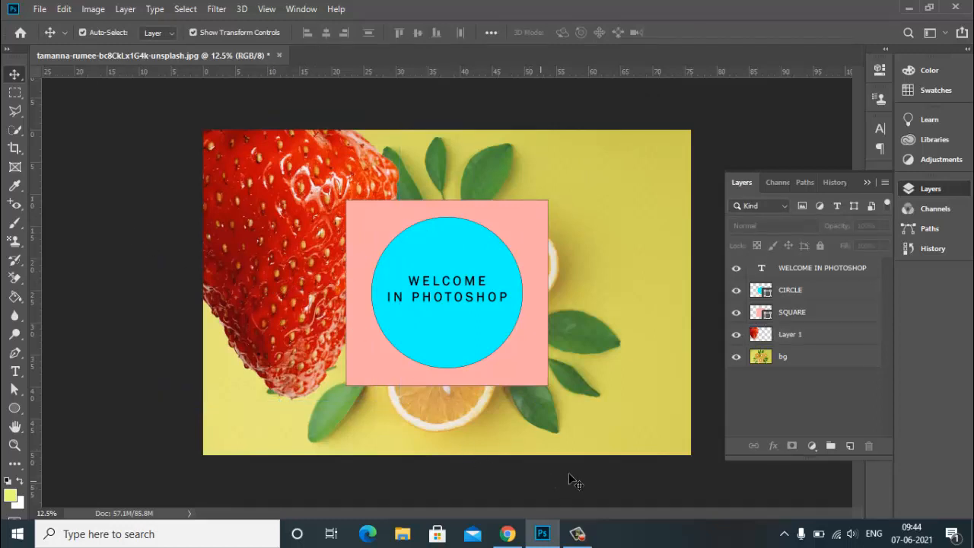
{"action": "mouse_move", "coordinate": [582, 530]}
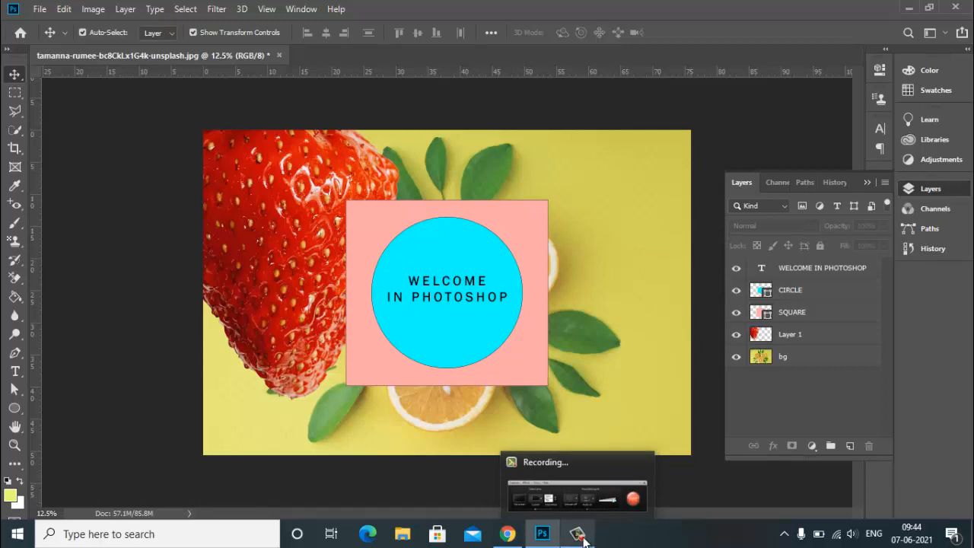
{"action": "left_click", "coordinate": [581, 536]}
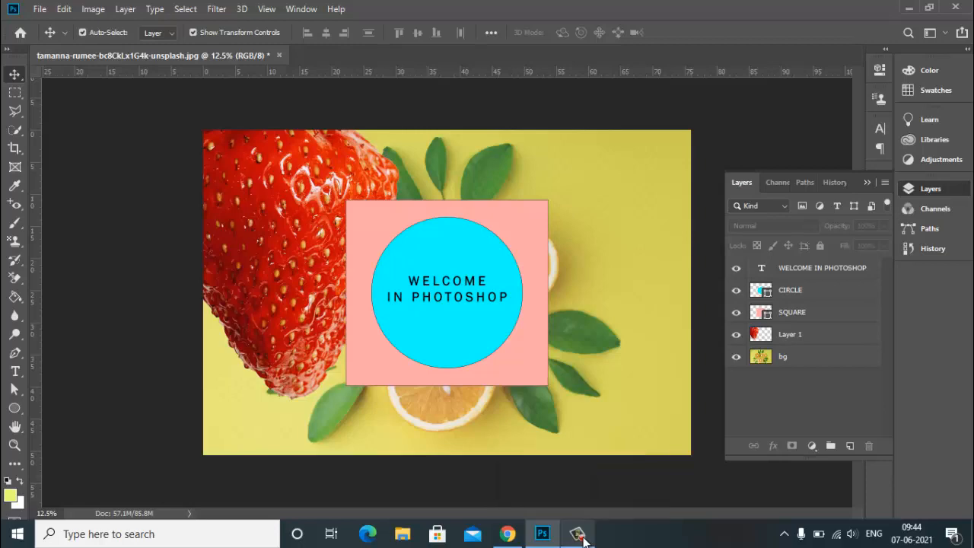